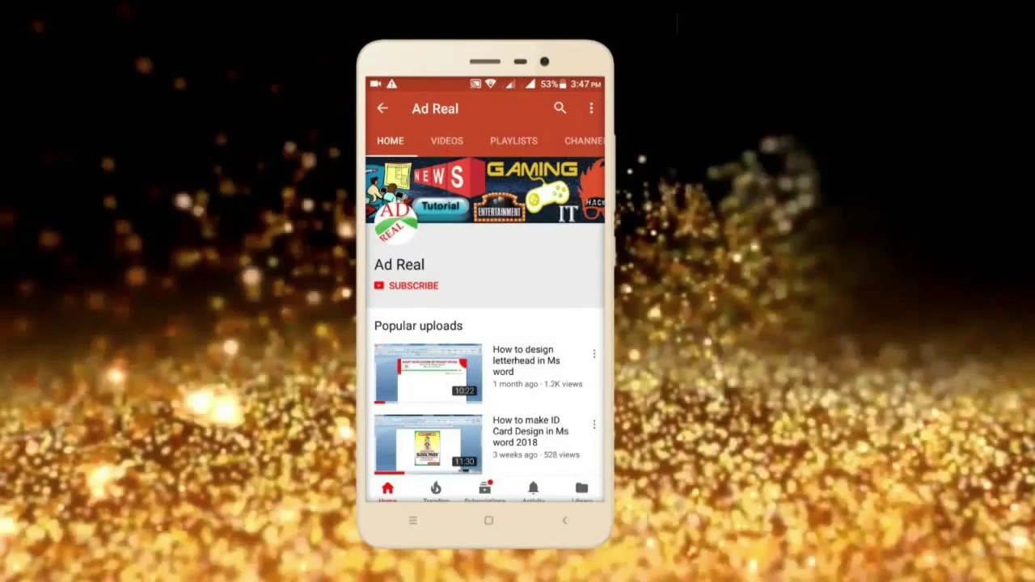
Step: Subscribe to the Ad Real channel and turn on its notification bell
click(413, 285)
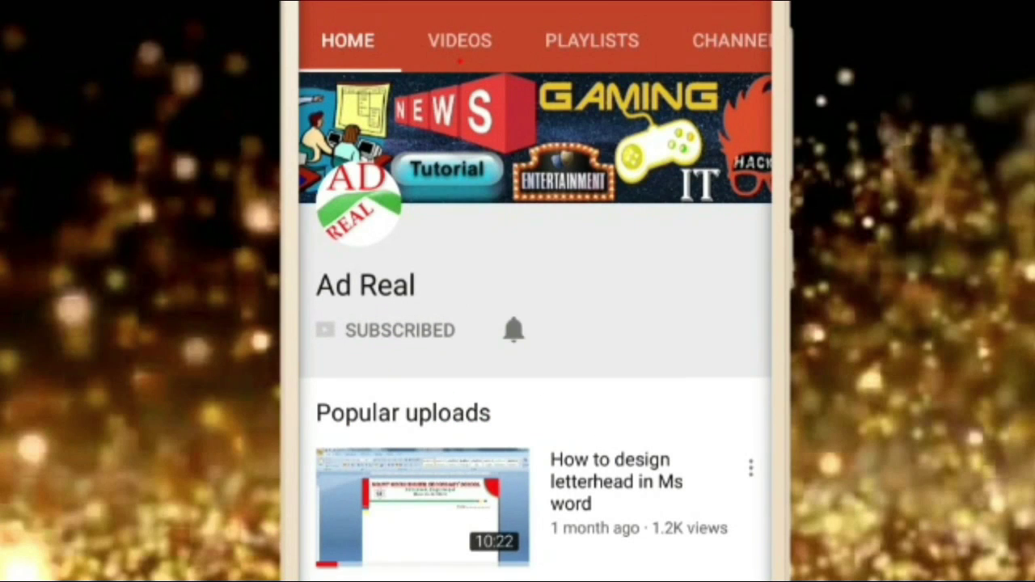
click(513, 329)
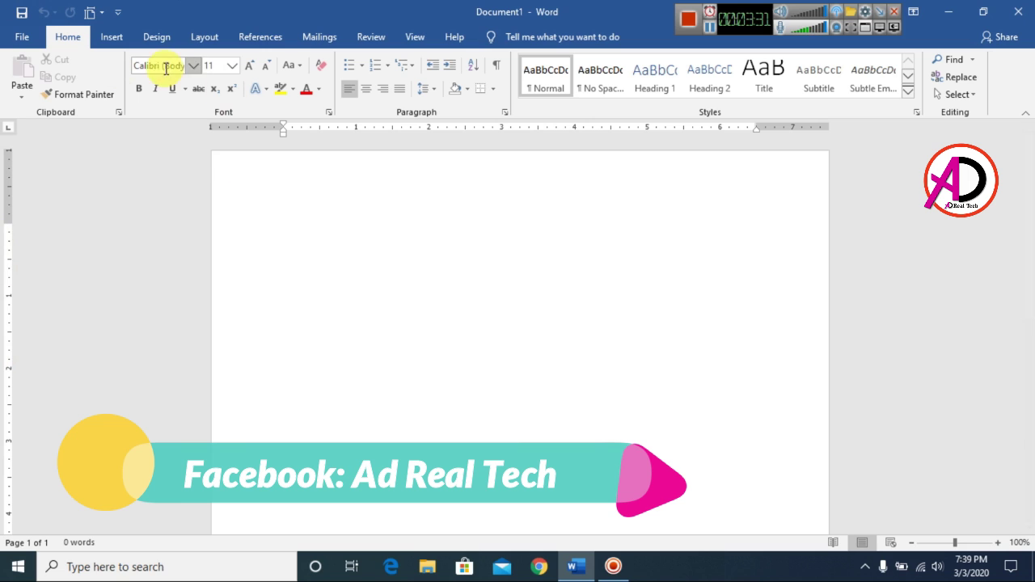
Step: Set the document's paper size to A4
click(200, 36)
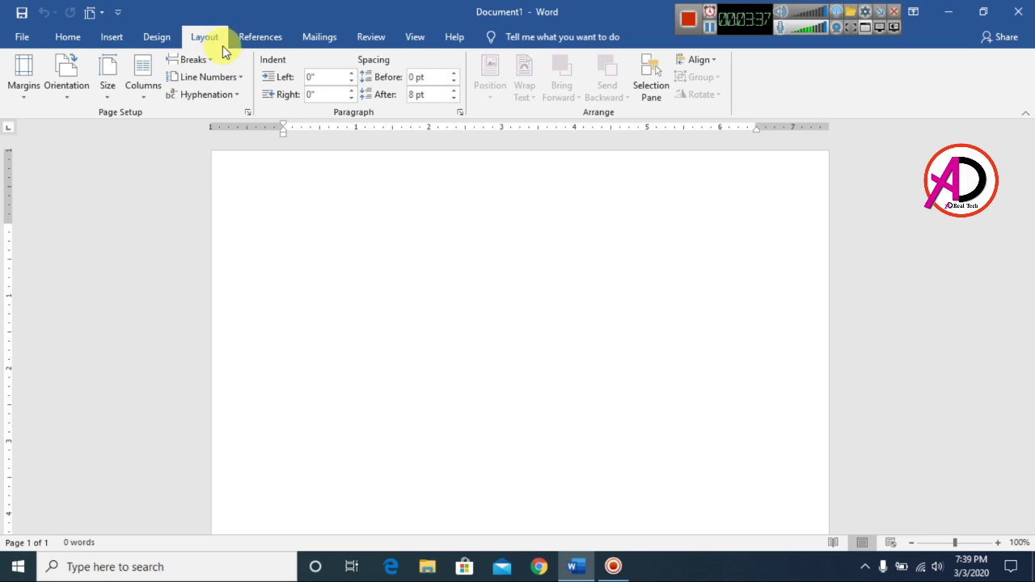
click(107, 95)
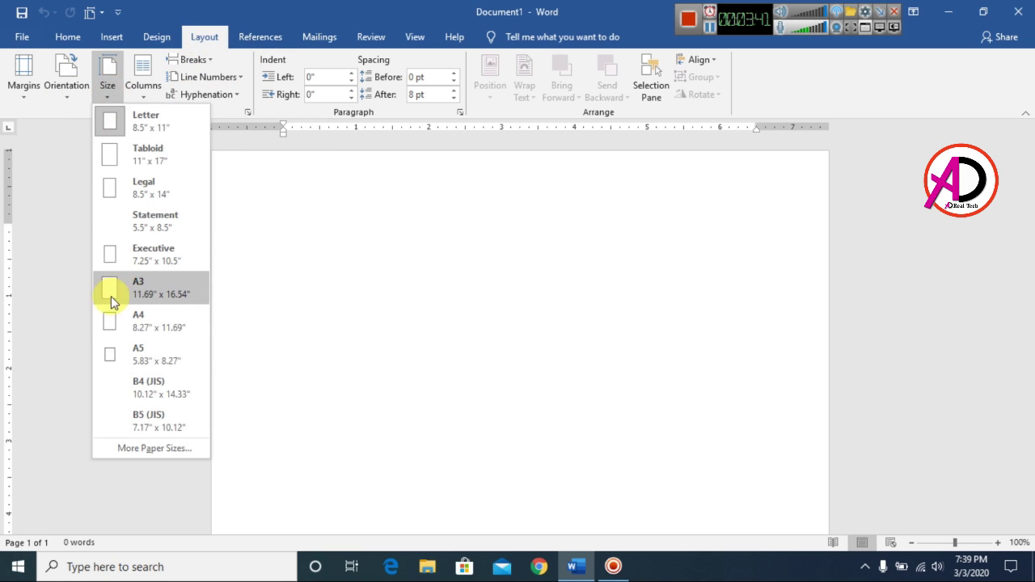
click(118, 322)
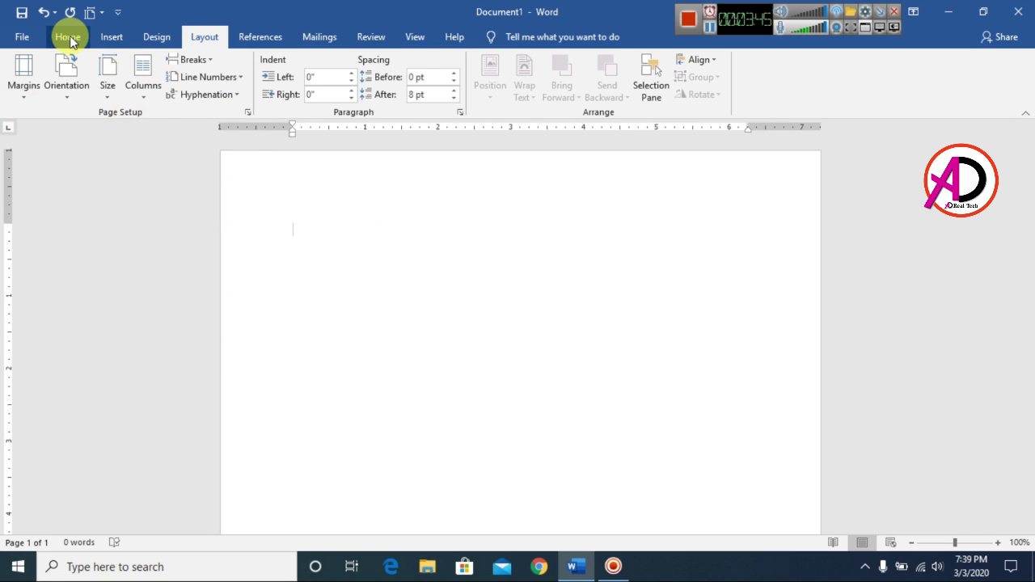
Step: Raise the top margin and lower the bottom margin on the ruler, then centre the first line
click(70, 38)
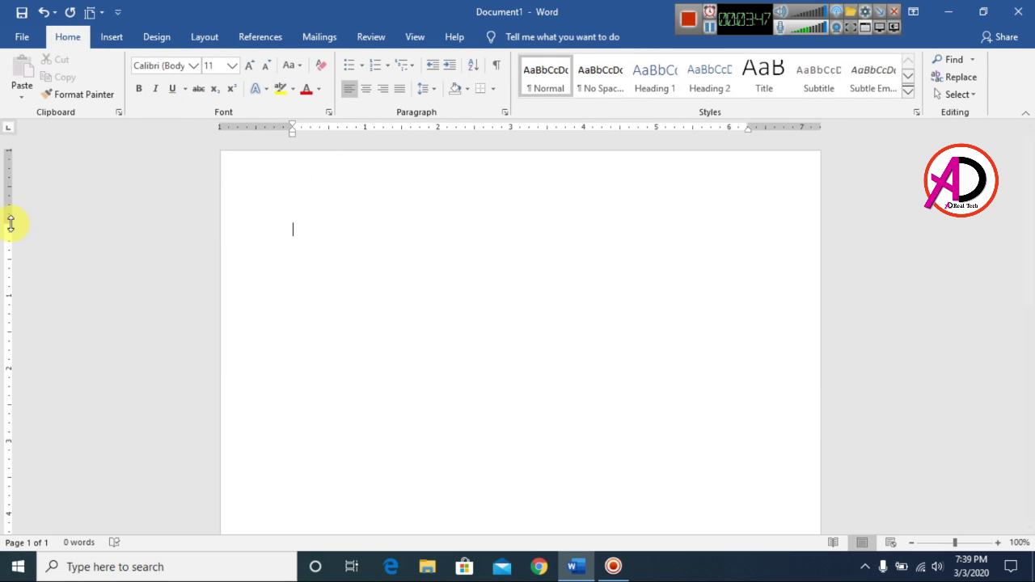
drag(11, 224, 17, 179)
scroll(157, 450, down, 10)
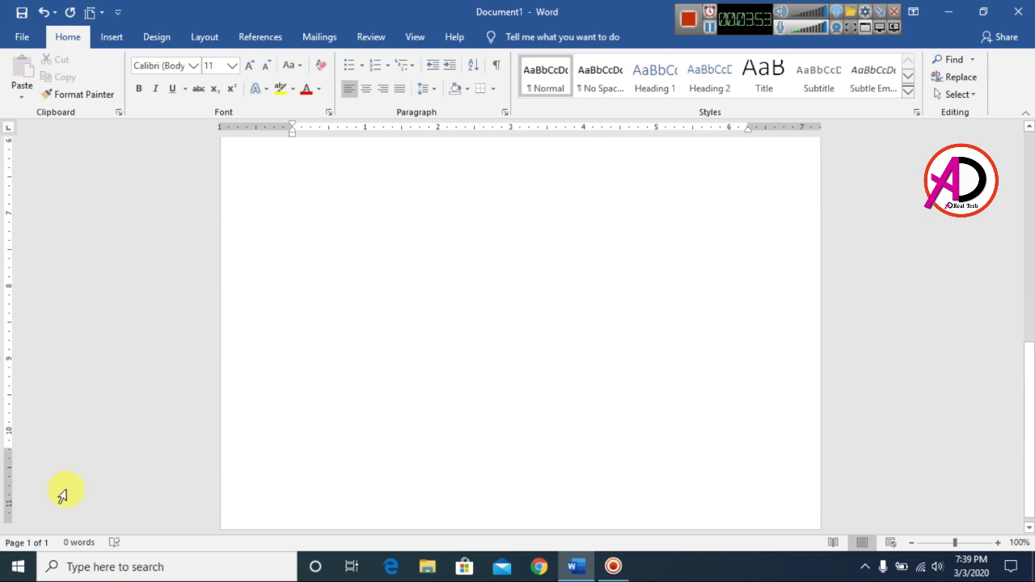
drag(8, 462, 10, 493)
scroll(405, 372, up, 10)
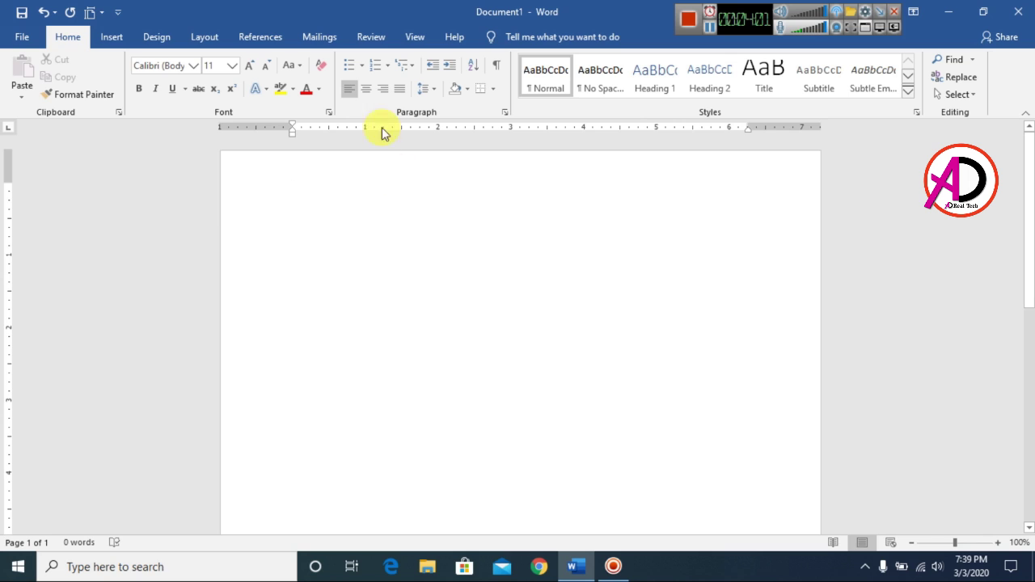
click(368, 91)
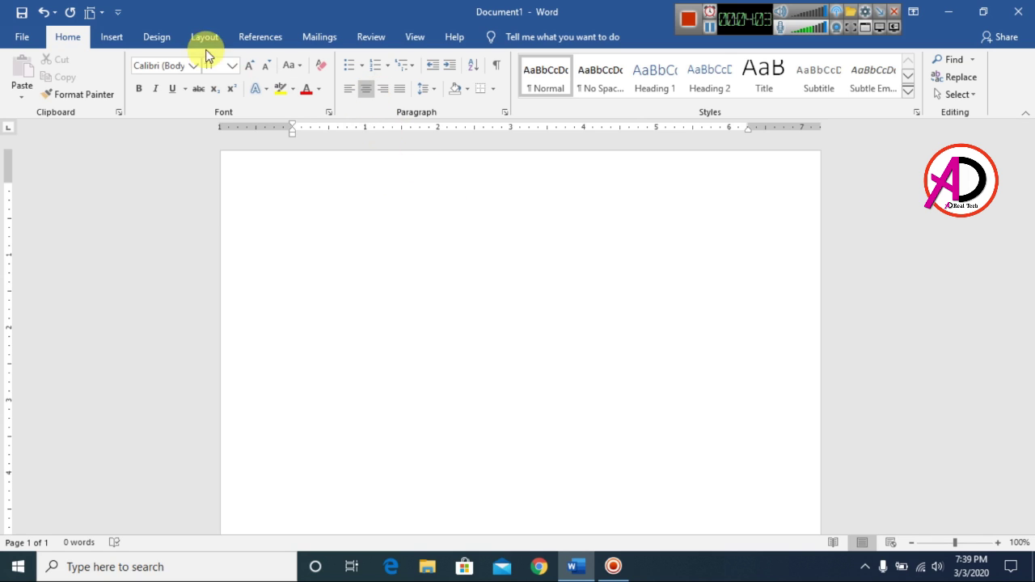
Step: Apply a black ½ pt box page border to the whole document
click(169, 41)
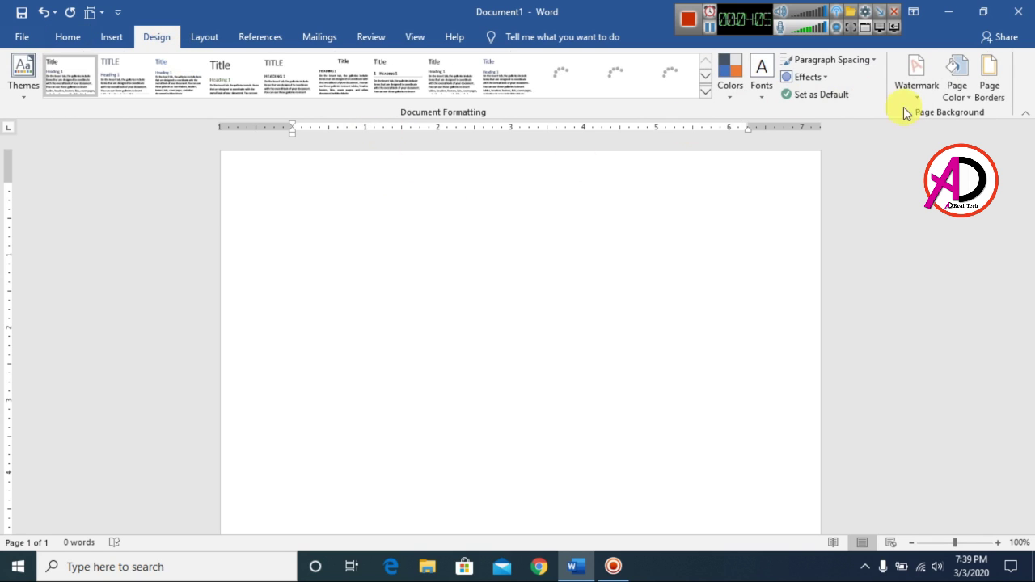
click(994, 90)
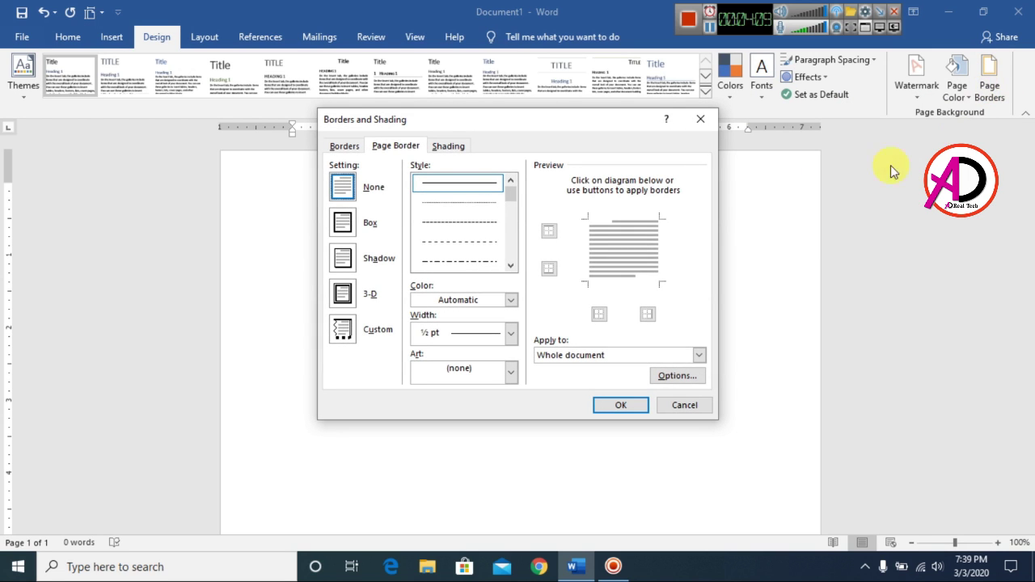
click(511, 266)
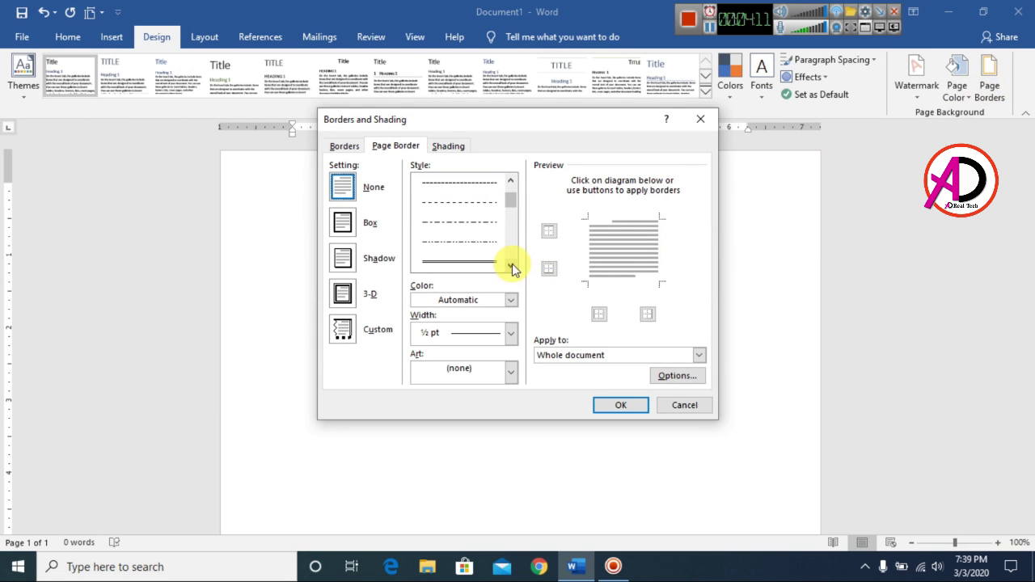
click(430, 254)
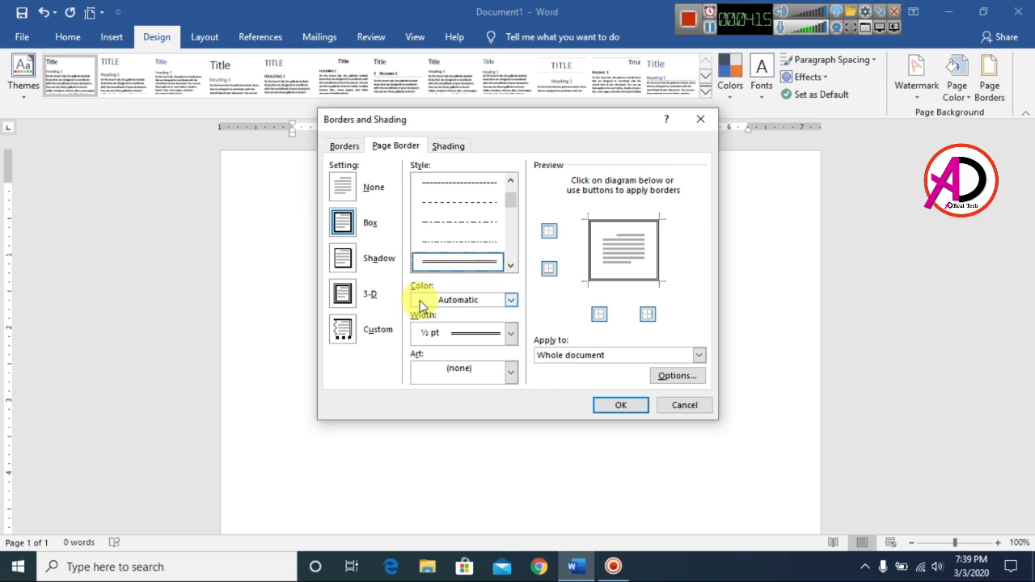
click(452, 300)
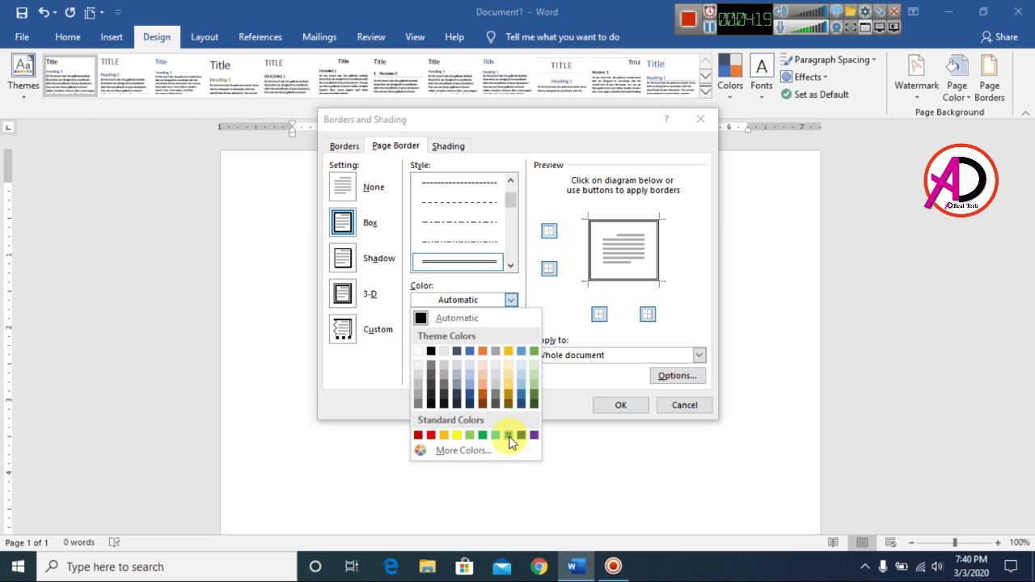
click(431, 352)
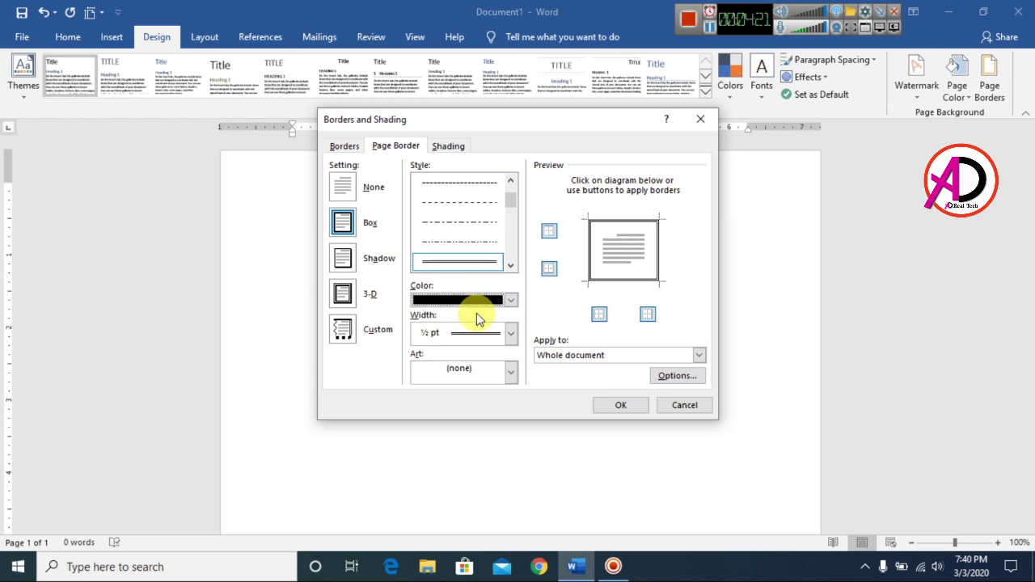
click(621, 406)
scroll(868, 432, down, 1)
scroll(845, 419, up, 1)
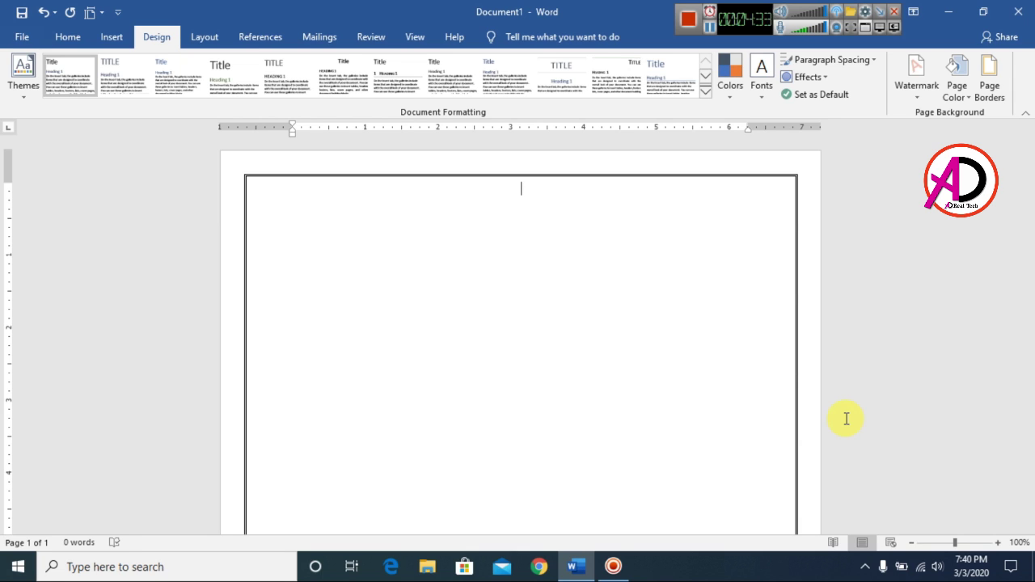
Step: Type the title 'CURRICULAM VITAE' and format it bold, 20 pt, Glades Bold
text(CURRICULAM VITAE)
scroll(665, 418, up, 1)
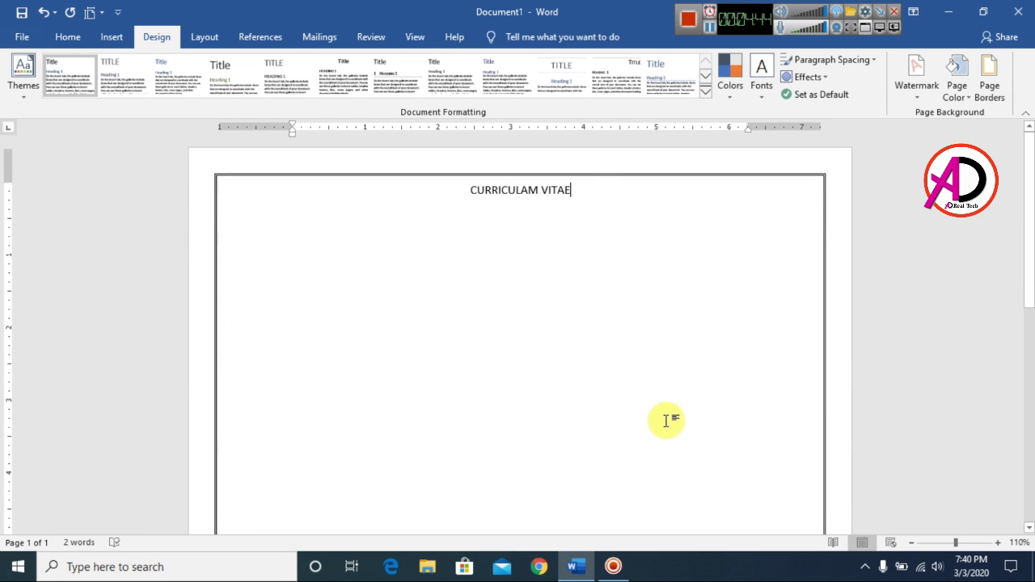
click(472, 195)
shift+click(570, 191)
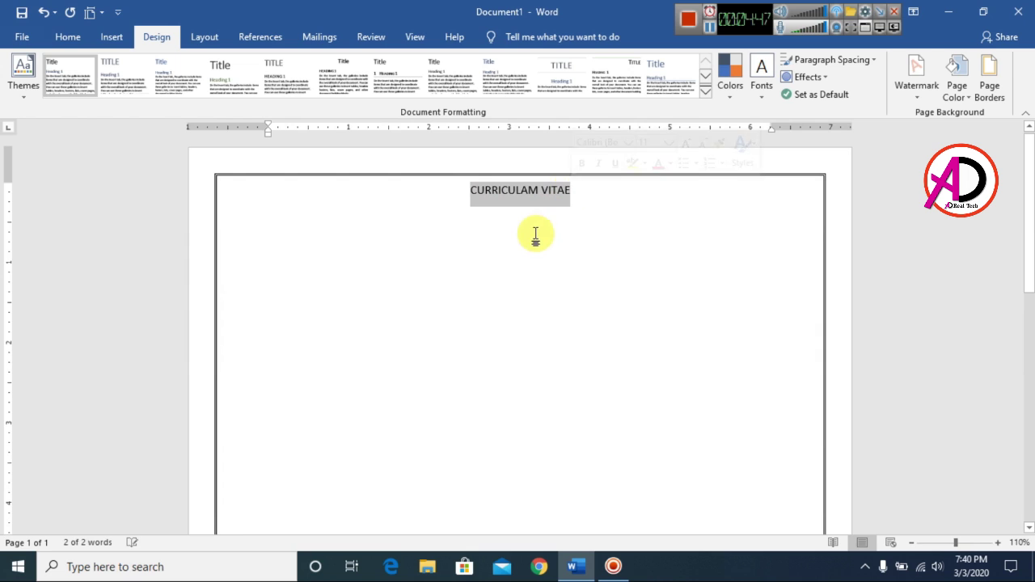
click(65, 37)
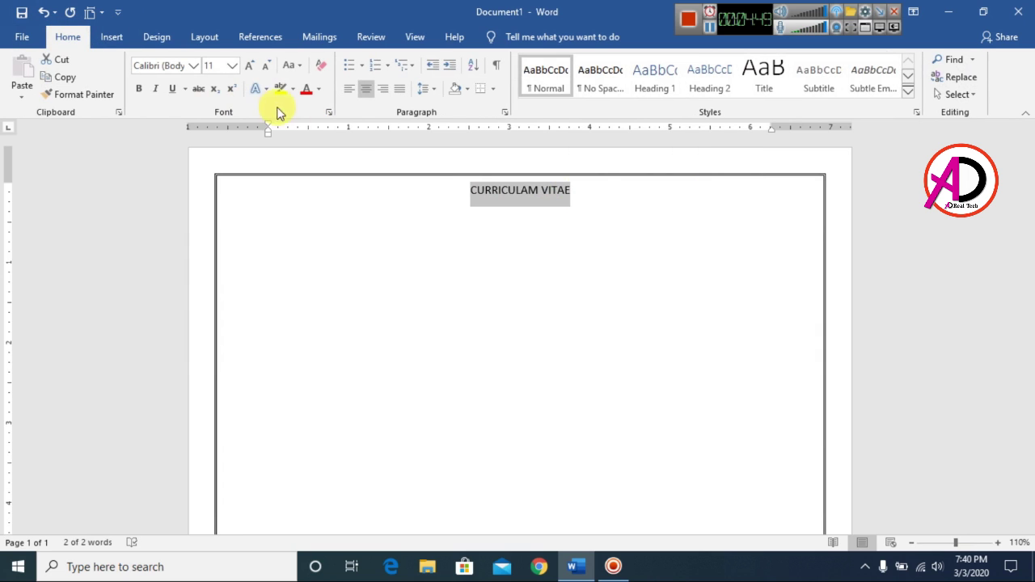
click(250, 69)
click(250, 70)
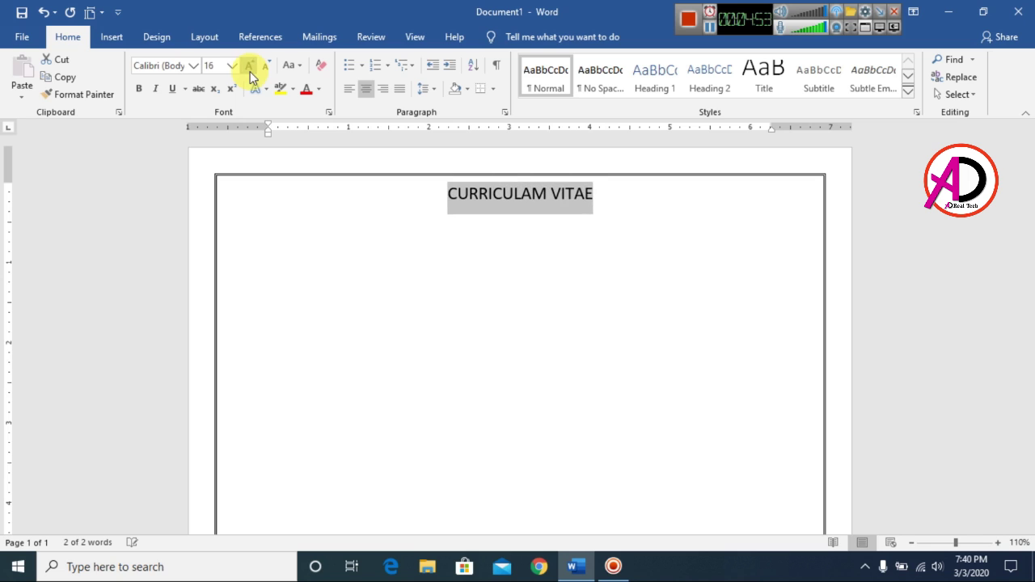
click(250, 69)
click(250, 70)
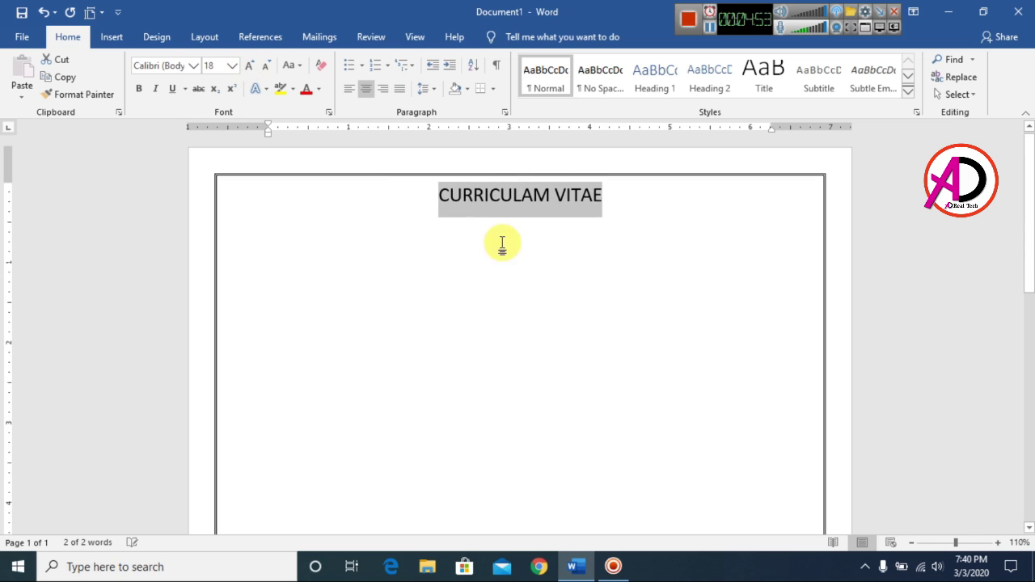
click(253, 70)
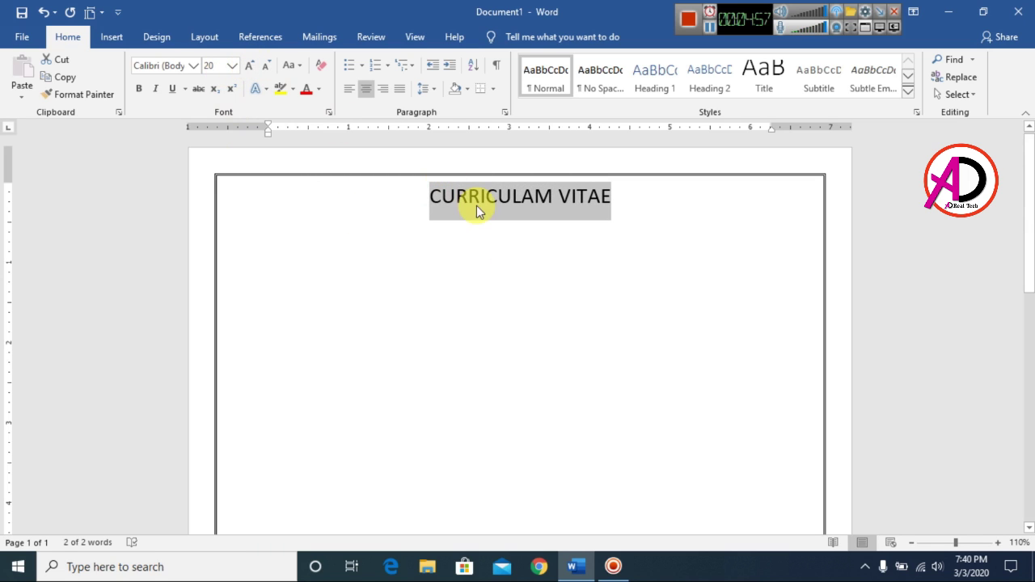
click(140, 91)
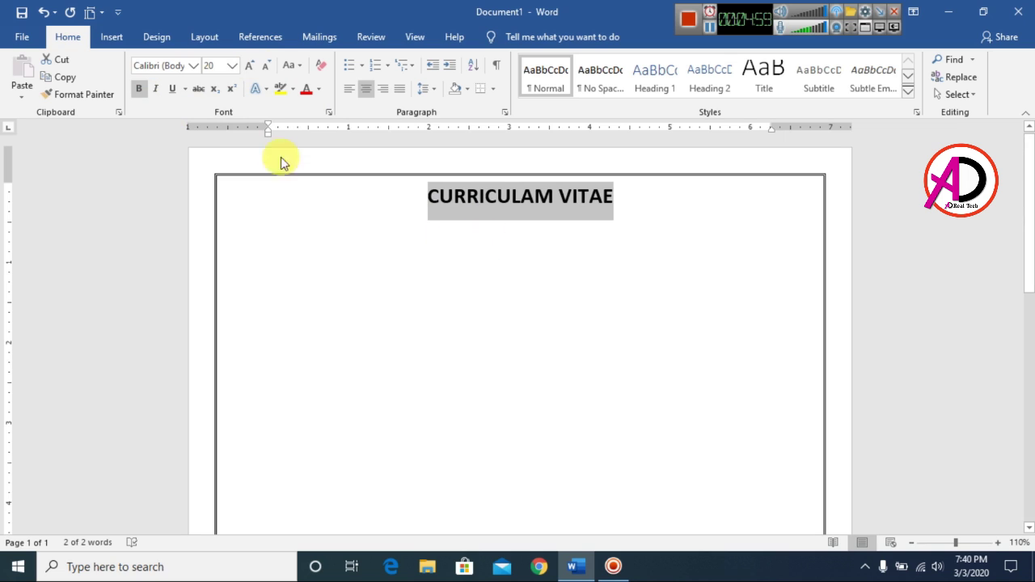
click(194, 66)
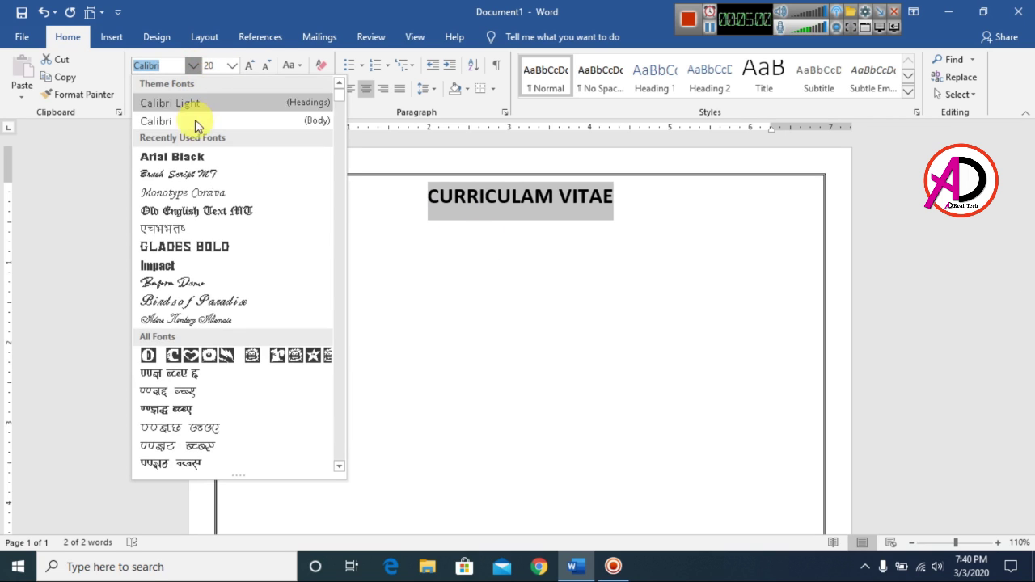
click(194, 252)
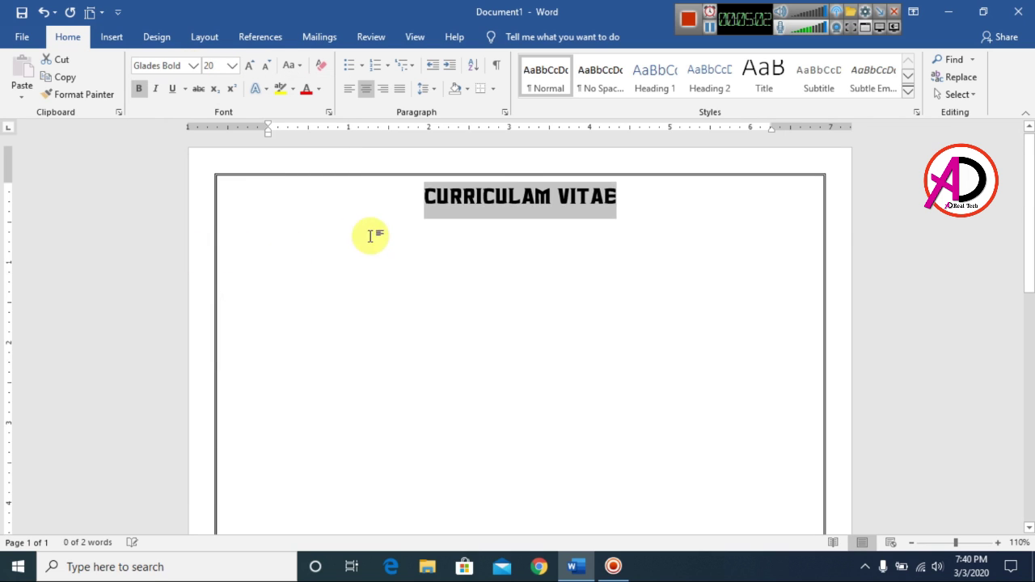
Step: Set the title's line spacing to 1.0 and remove the space after it
click(635, 216)
drag(424, 196, 606, 198)
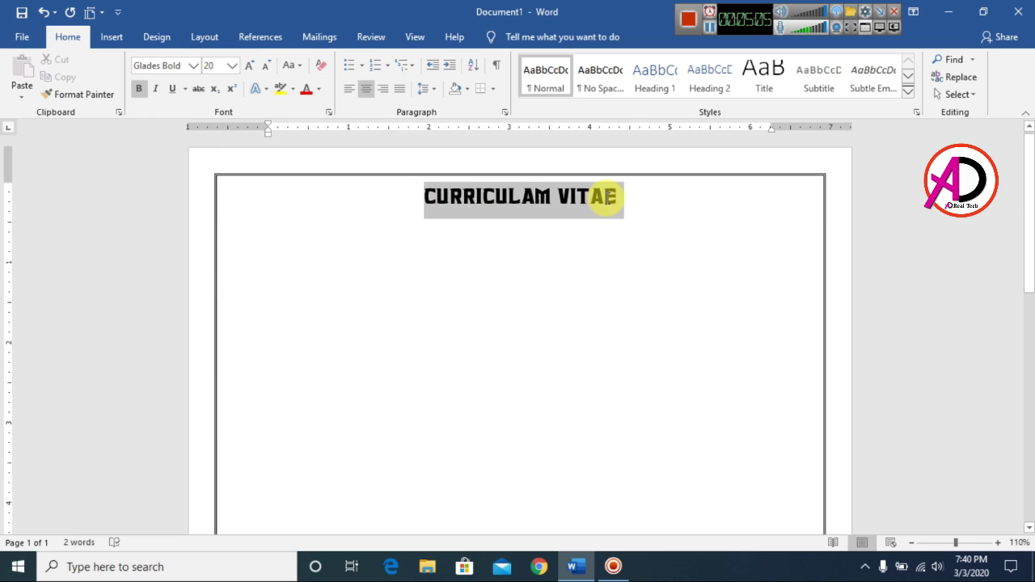
click(666, 219)
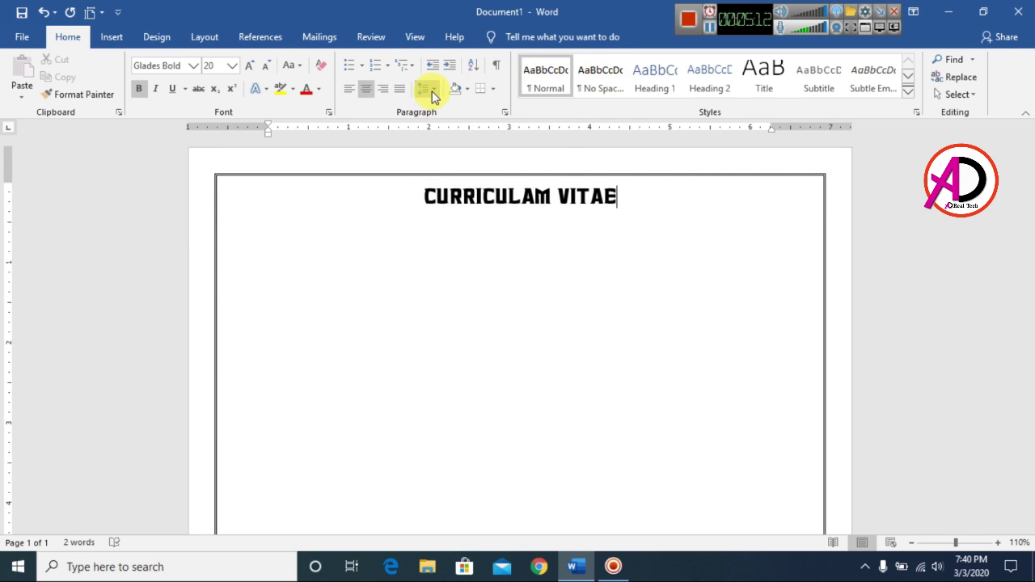
click(433, 91)
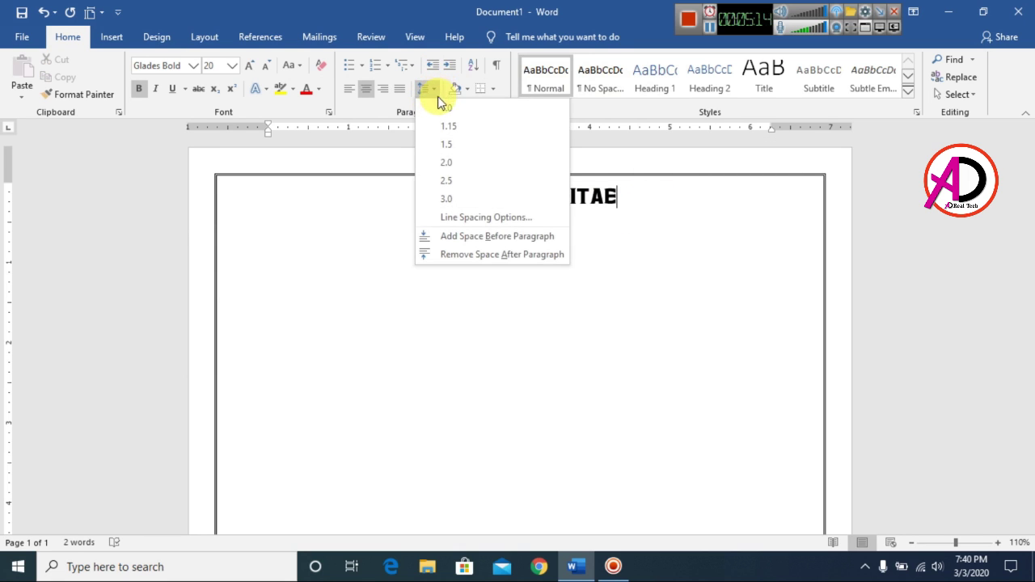
click(445, 108)
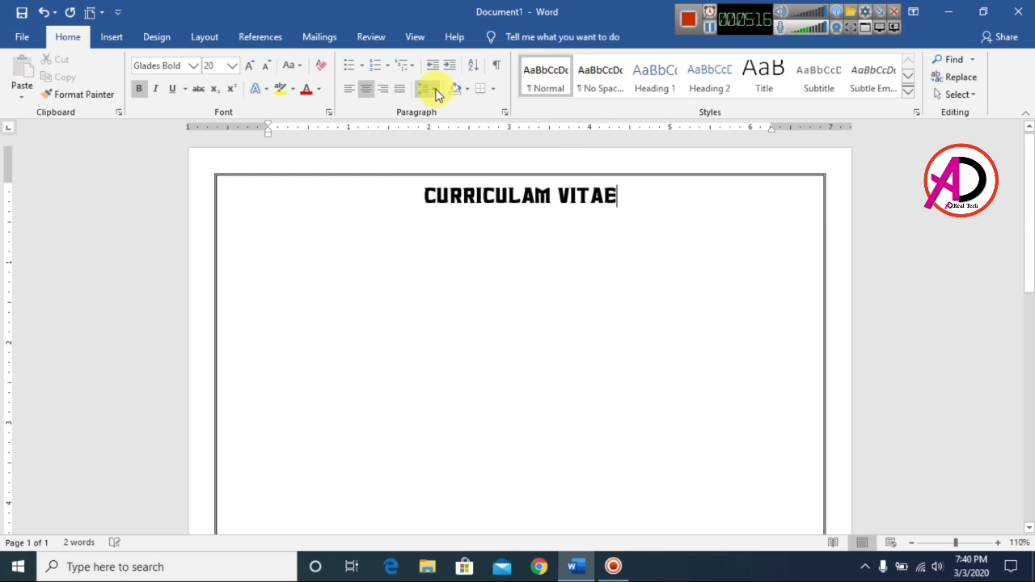
click(427, 90)
click(443, 255)
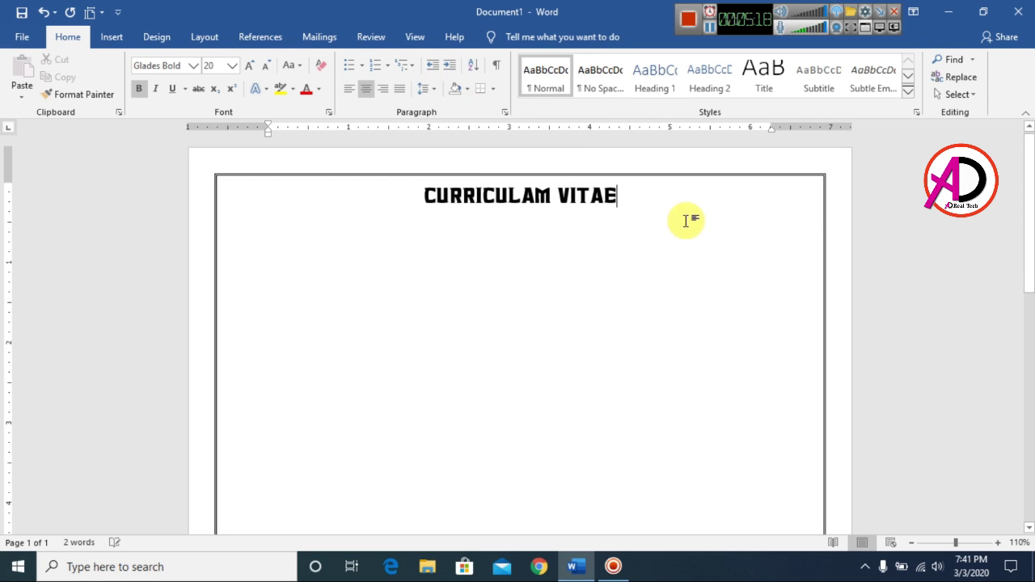
Step: Start a left-aligned Calibri line below the title and enter the applicant's name at 14 pt
key(Return)
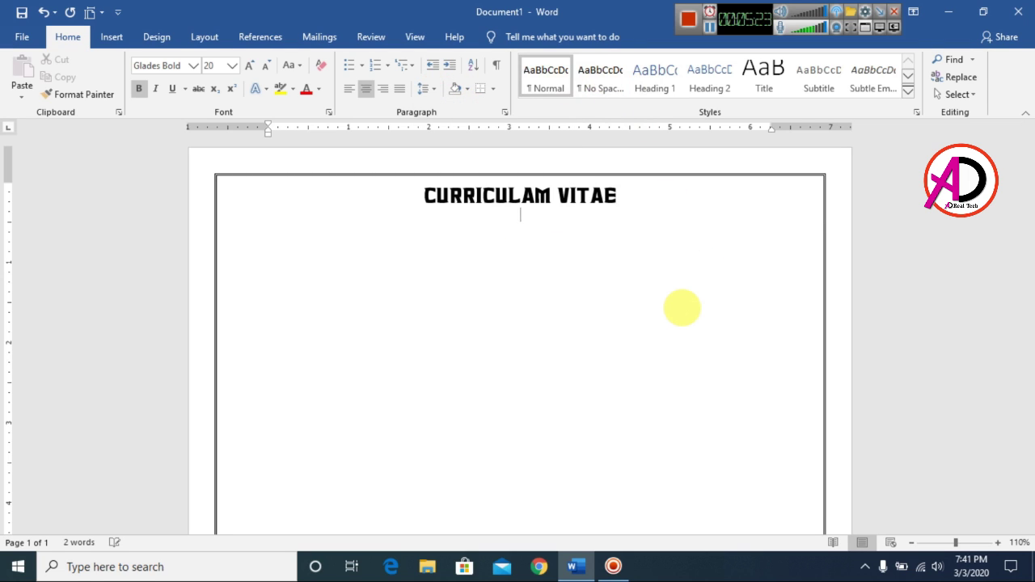
click(194, 65)
click(152, 120)
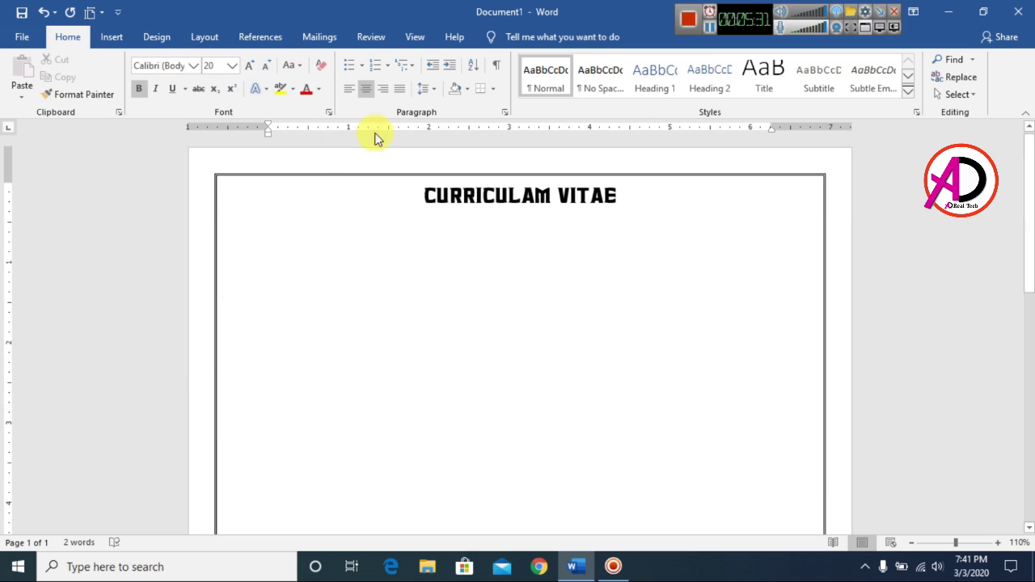
click(348, 88)
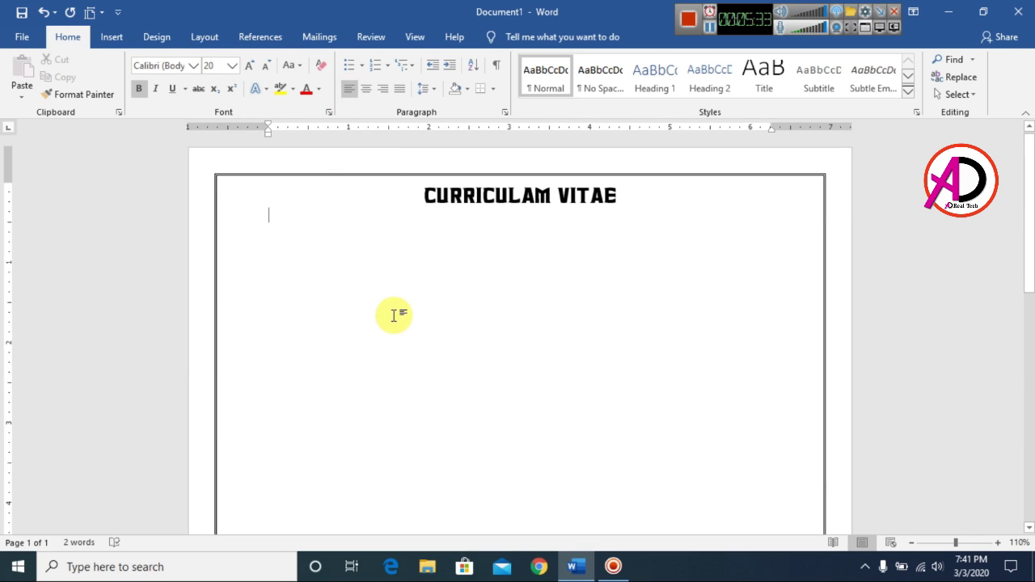
key(Return)
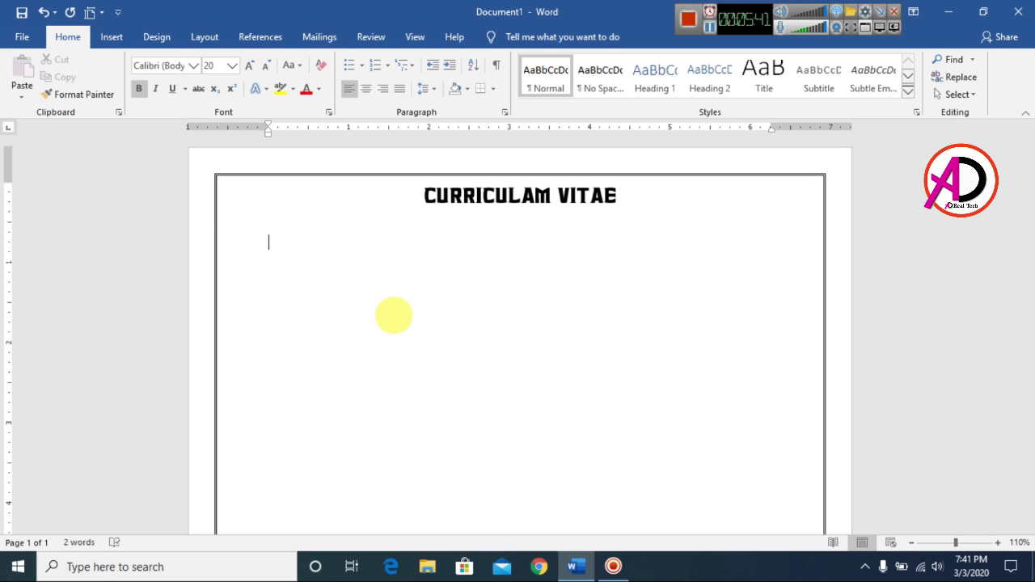
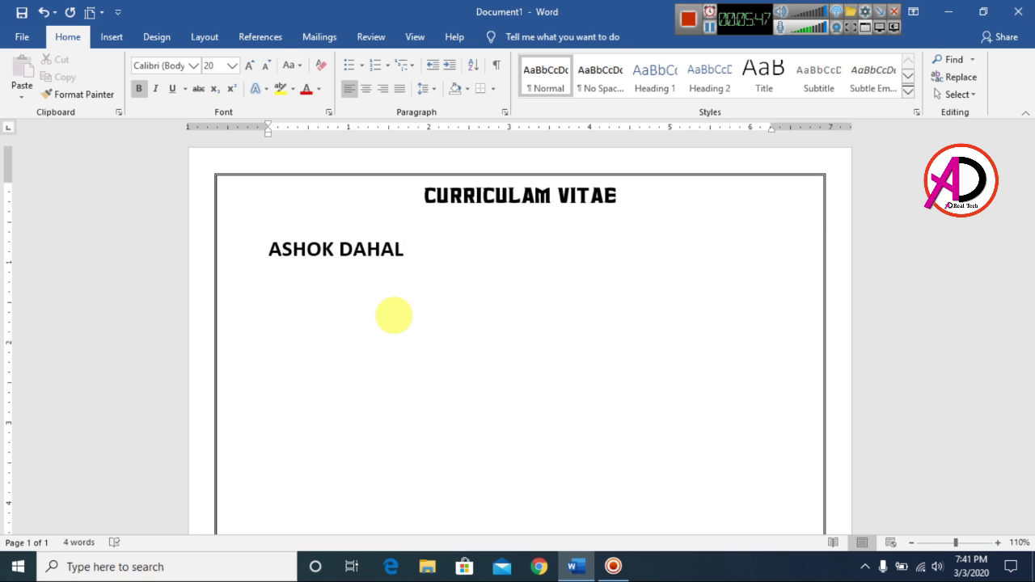
key(shift+Home)
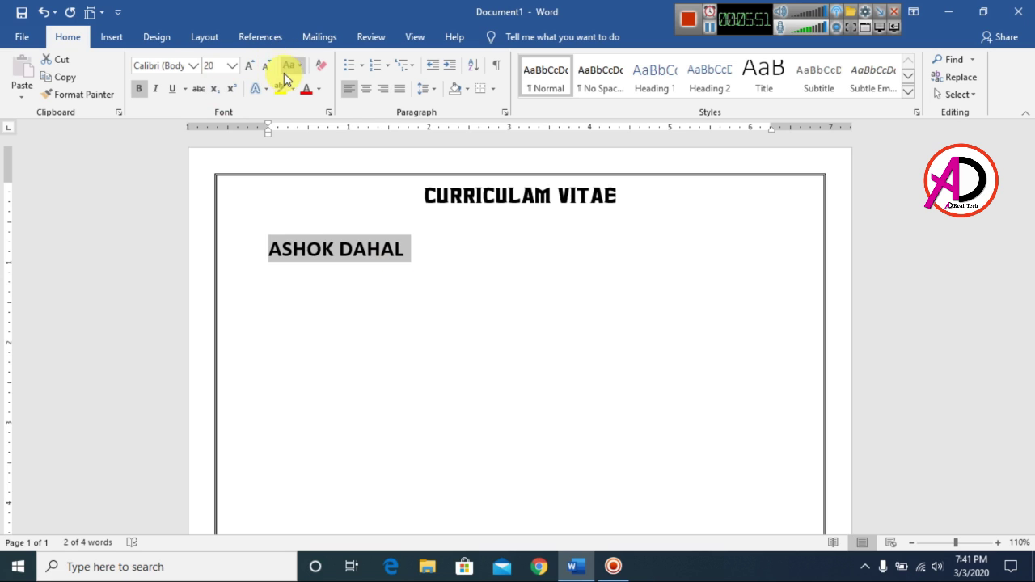
click(266, 66)
click(266, 65)
click(266, 66)
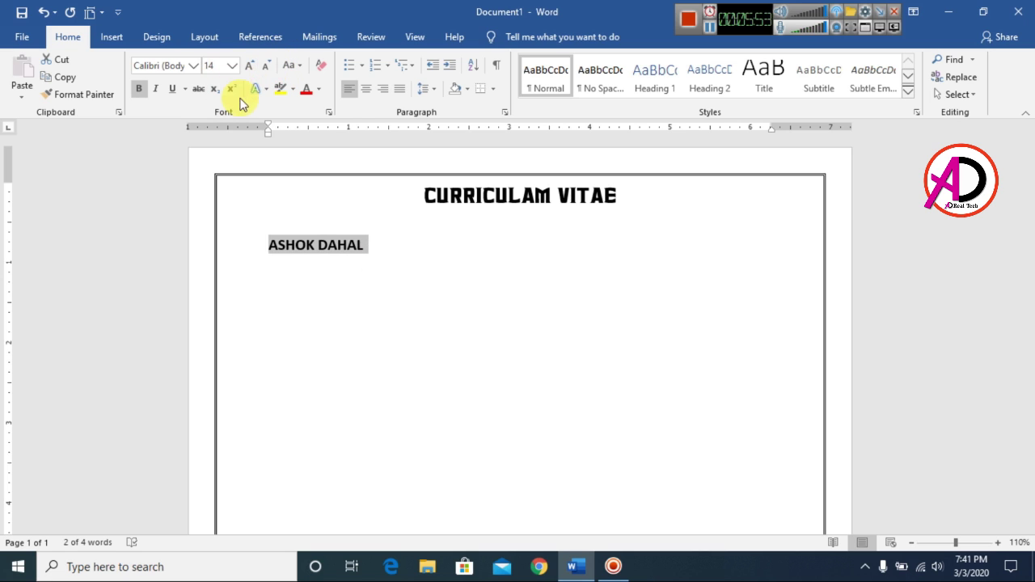
click(366, 245)
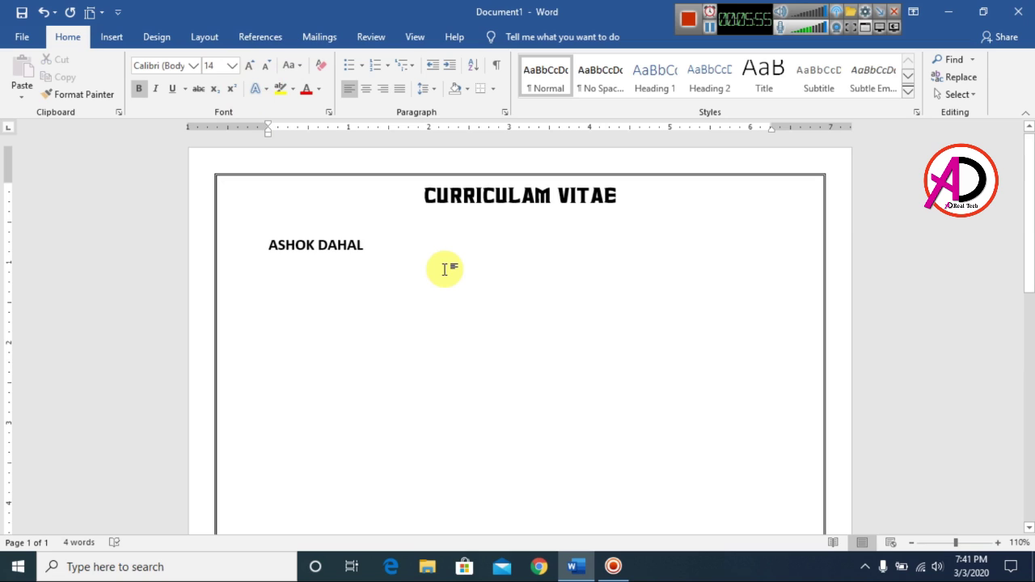
Step: Add a 'CONTACT NO:' line with the applicant's two phone numbers
key(Return)
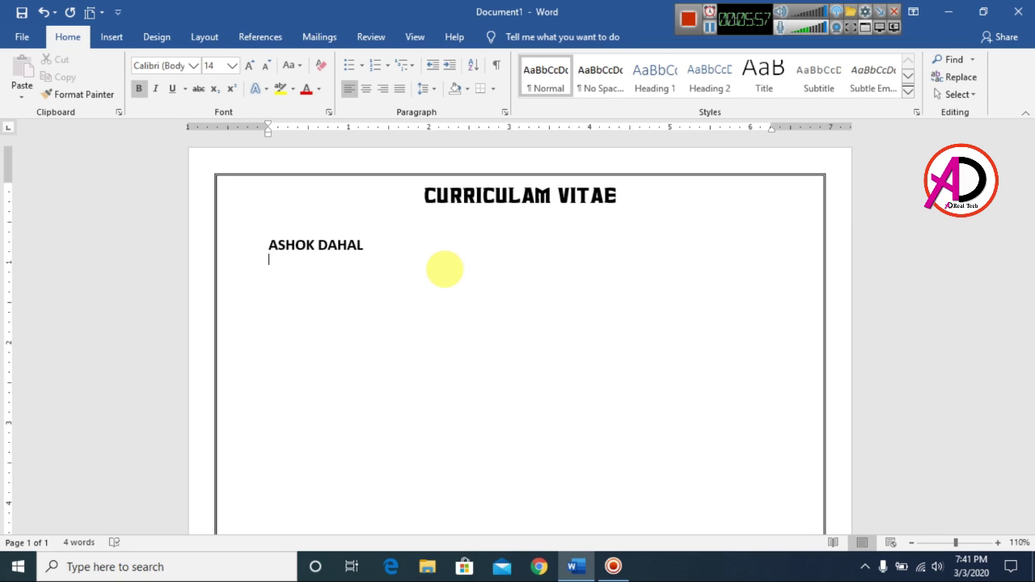
text(CONTACT NO)
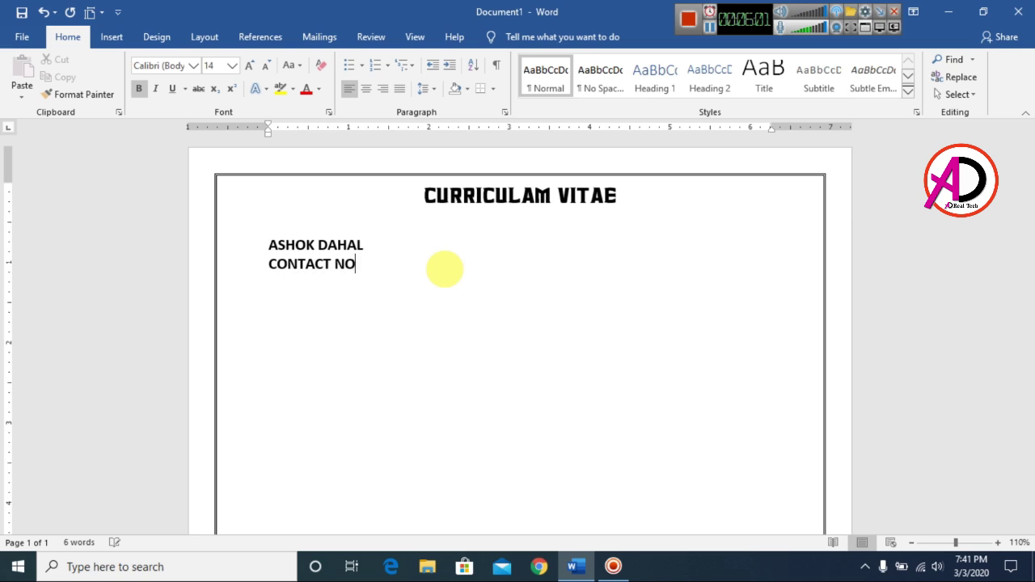
text(: 1234567890)
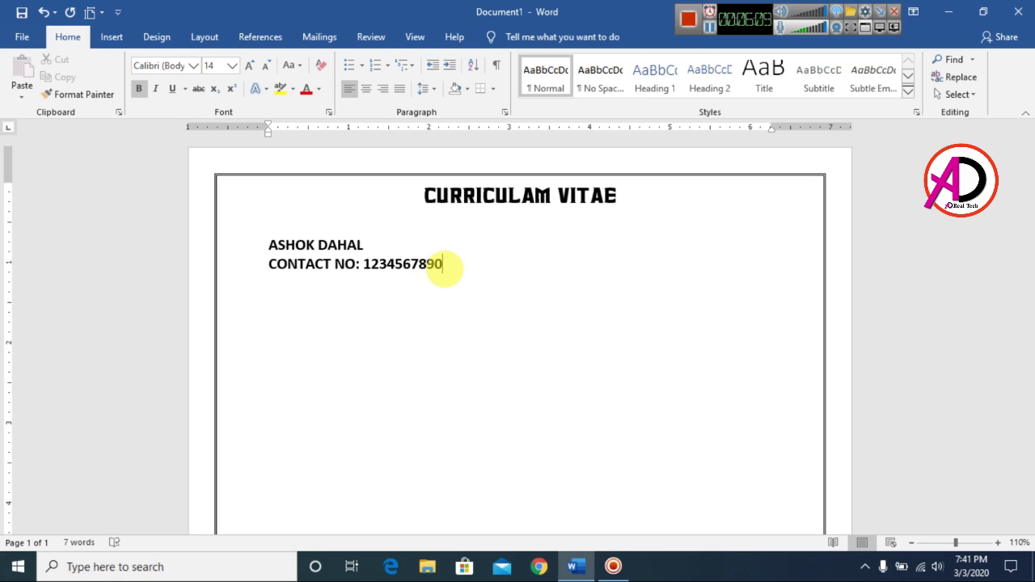
text(/0)
key(BackSpace)
text(9876543210)
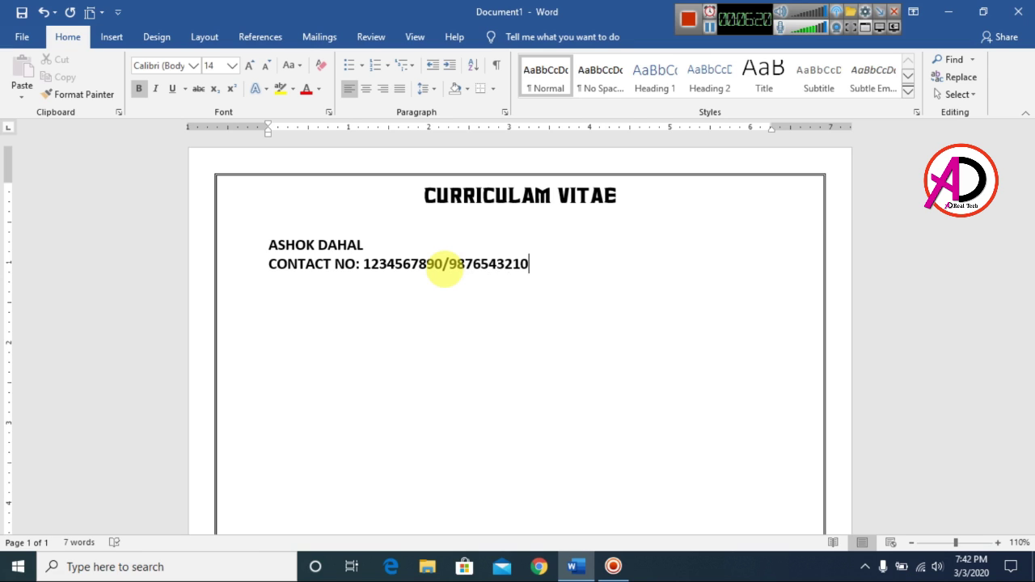
Step: Add an 'Email:' line with the applicant's e-mail address, undoing the automatic hyperlink
key(Return)
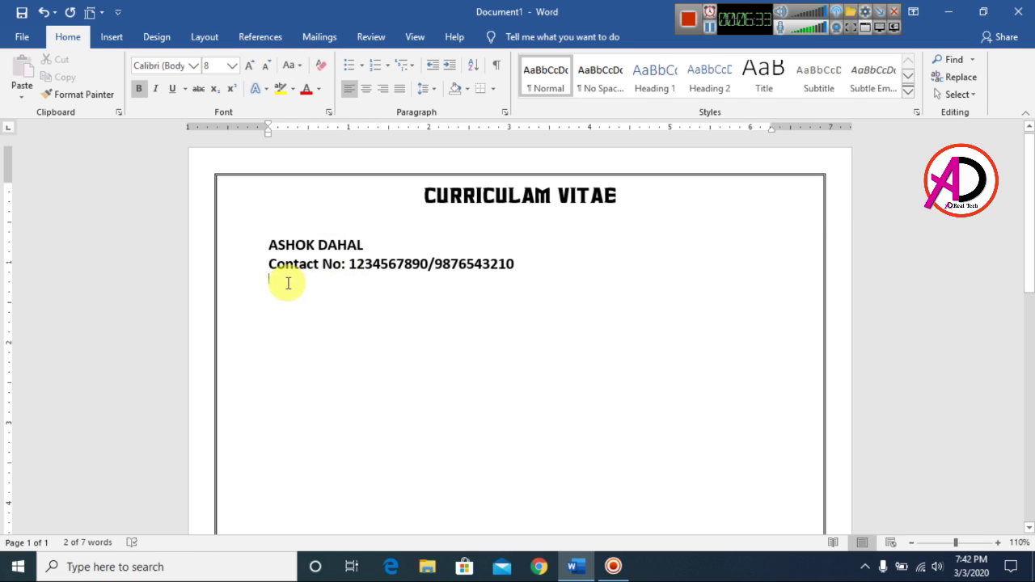
text(E)
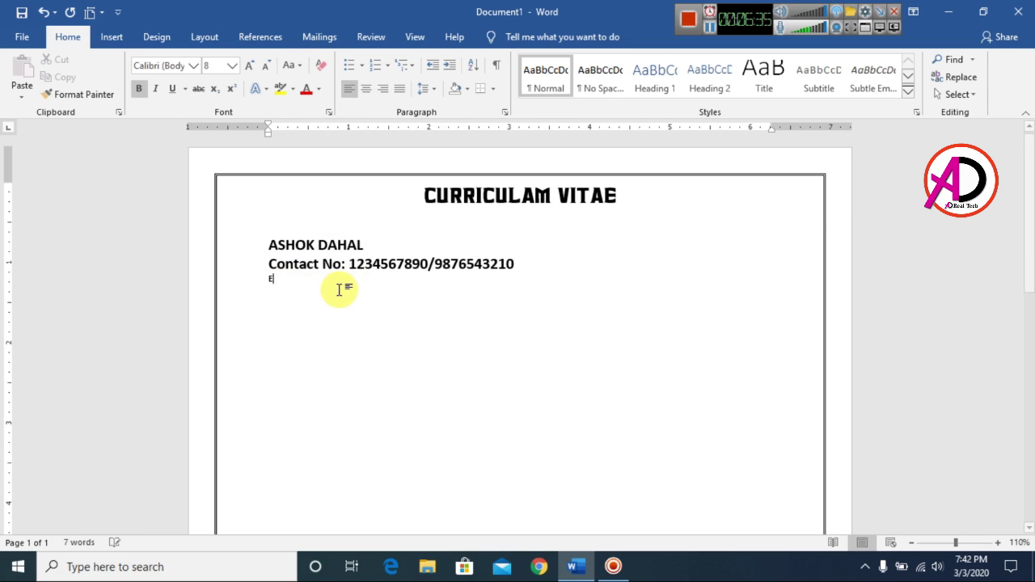
text(mail:)
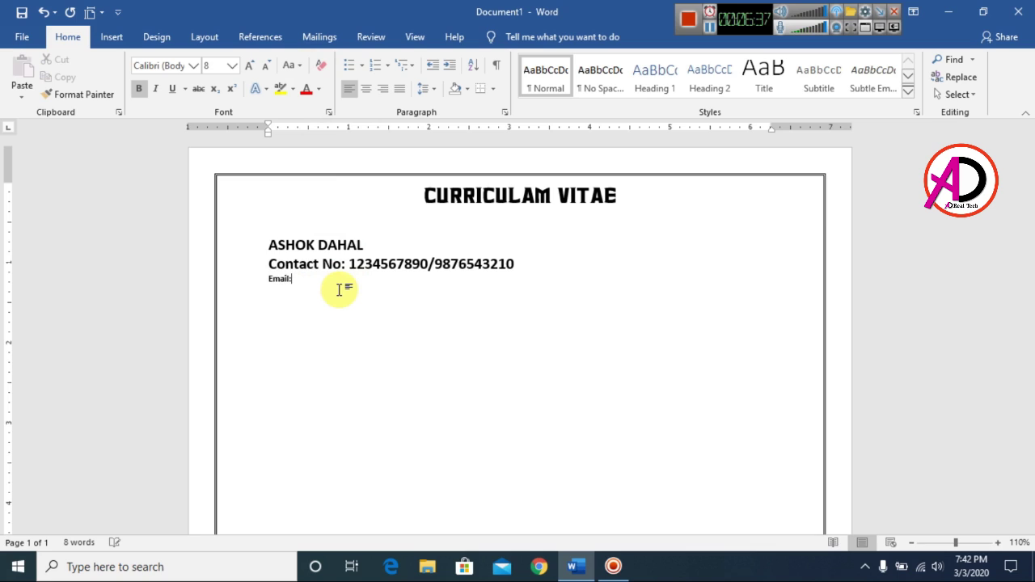
key(shift+Home)
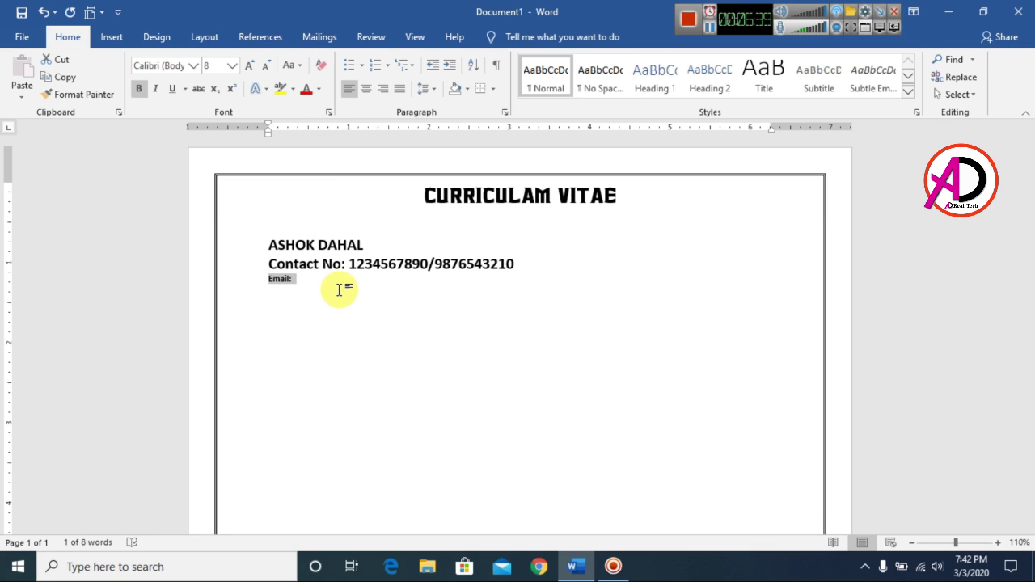
key(ctrl+bracketright)
key(ctrl+bracketright)
key(ctrl+bracketright)
key(ctrl+bracketright)
key(ctrl+bracketright)
key(ctrl+bracketright)
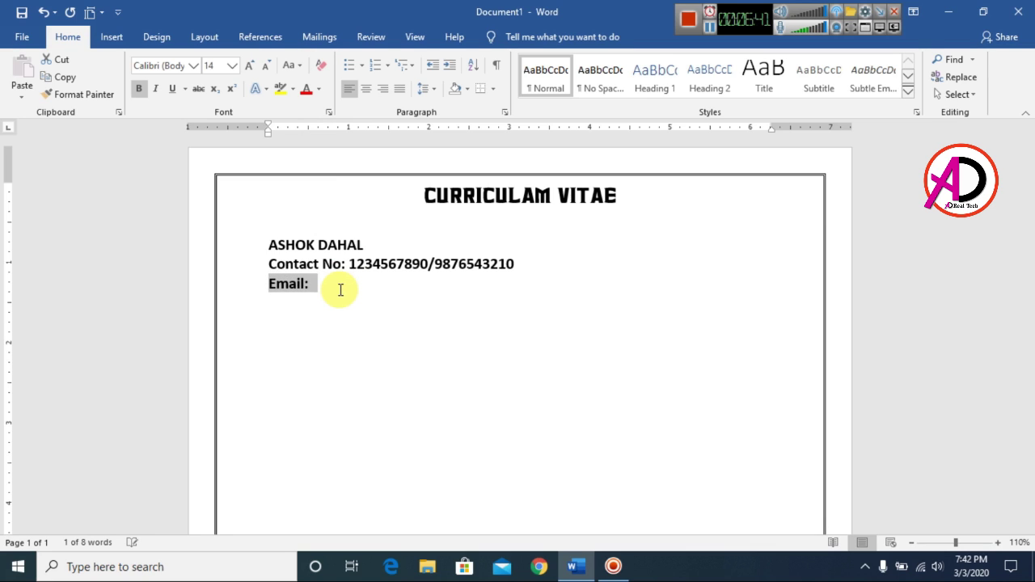
key(End)
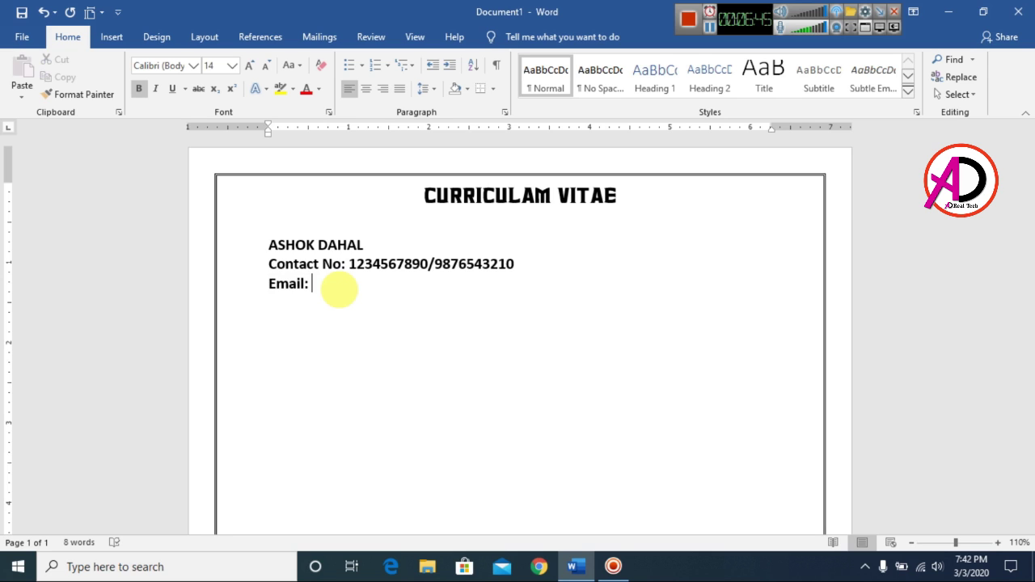
key(BackSpace)
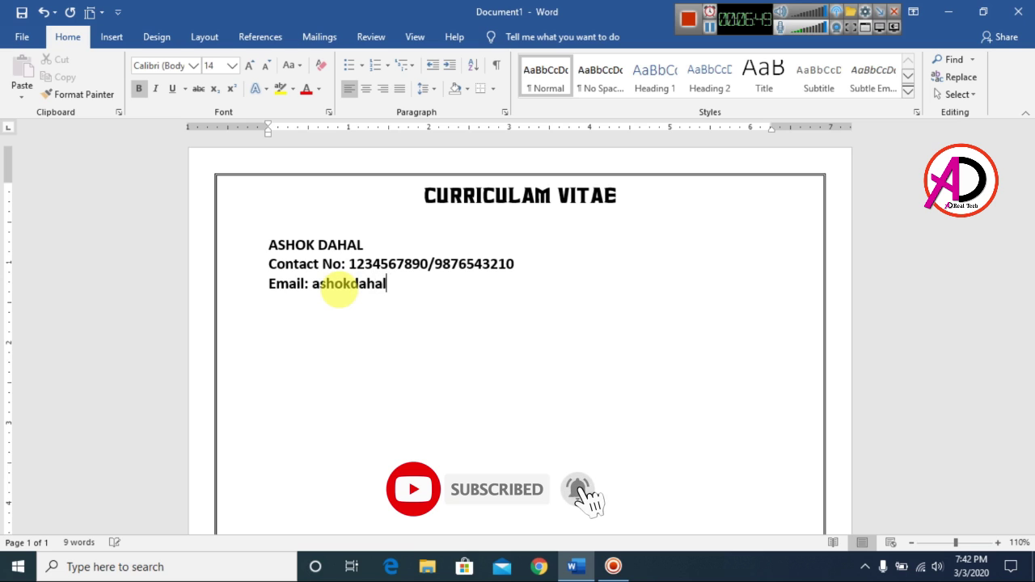
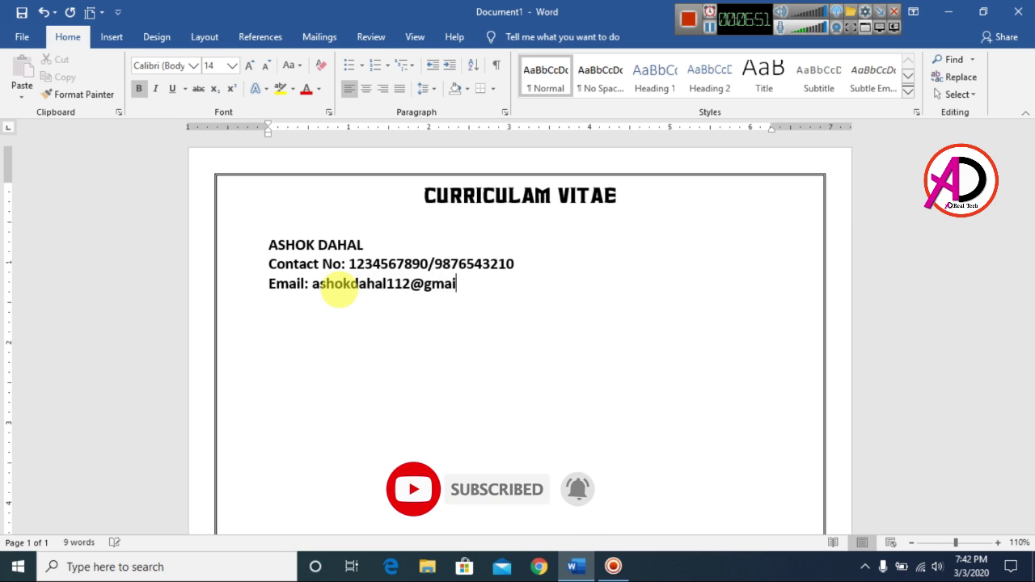
key(Return)
key(ctrl+z)
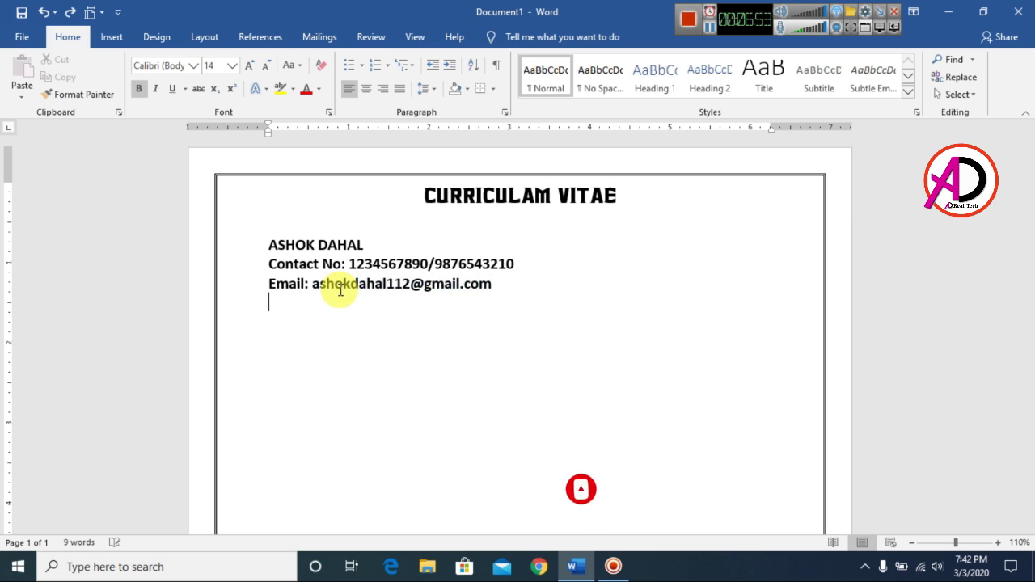
Step: Add a bottom border beneath the e-mail line and move to the empty line below
scroll(381, 338, up, 1)
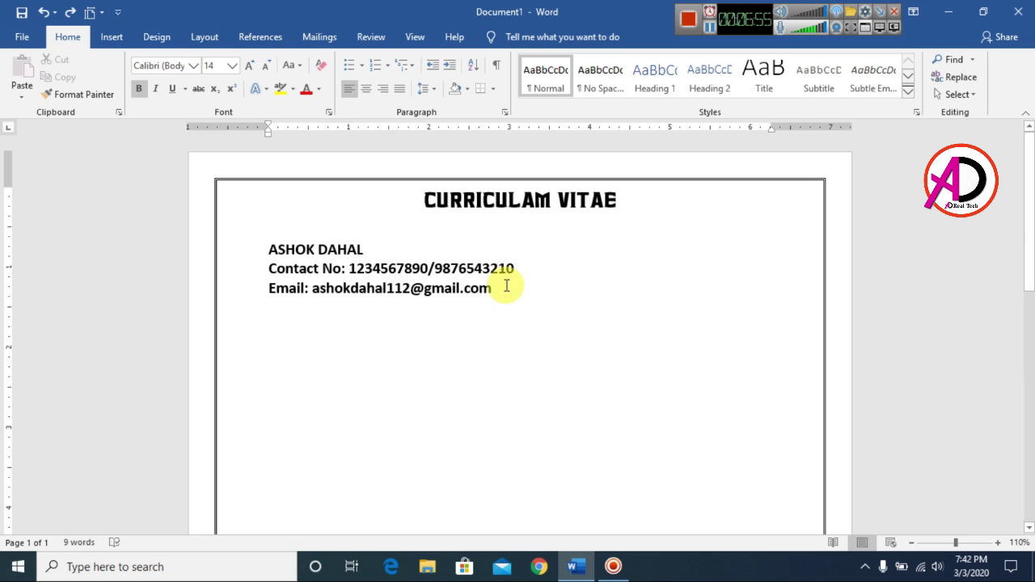
click(492, 87)
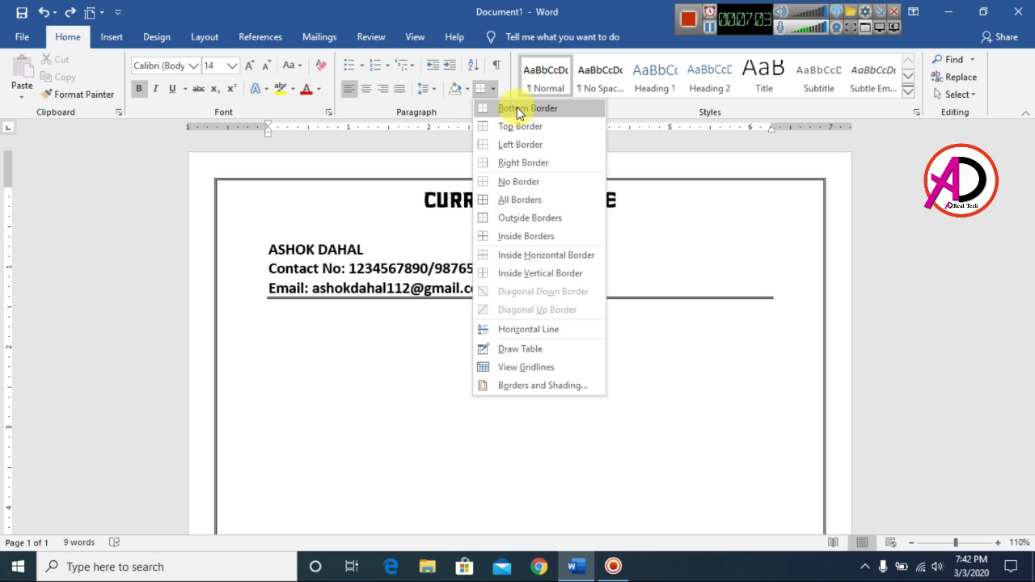
click(518, 113)
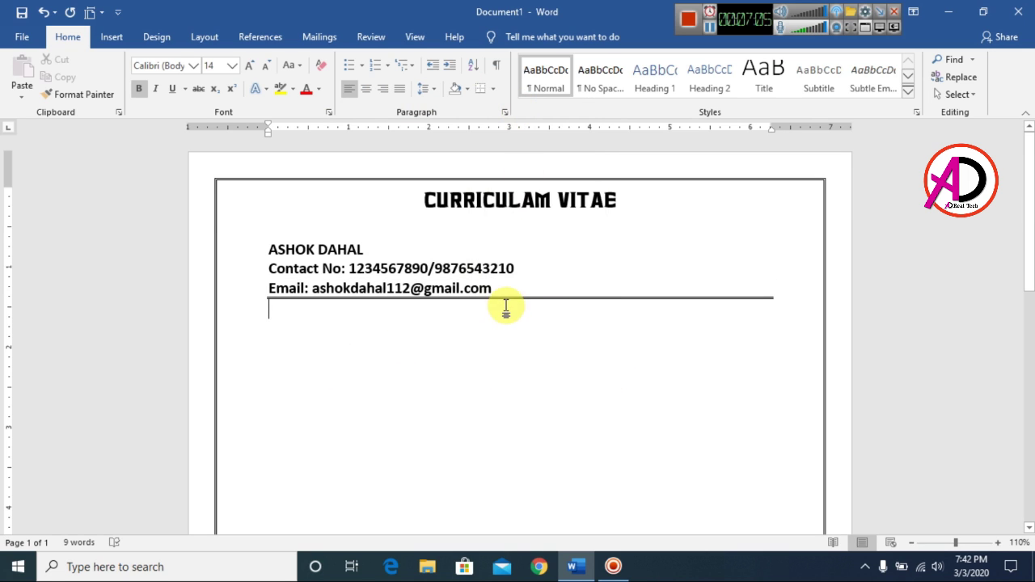
click(550, 334)
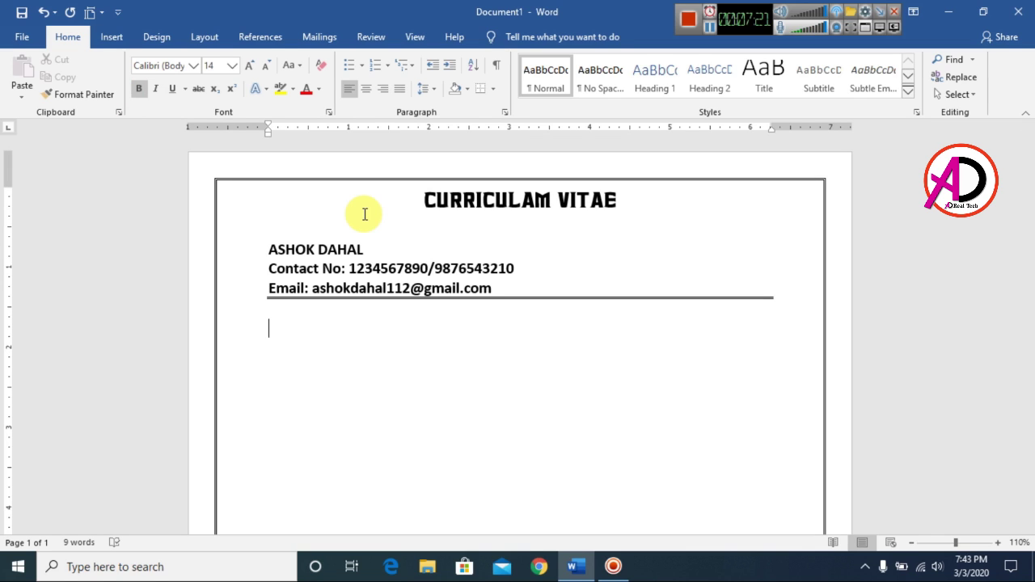
Step: Type the 'Objective: -' heading and an indented paragraph ending 'career advancement opportunities.'
text(O)
text(bjective: -)
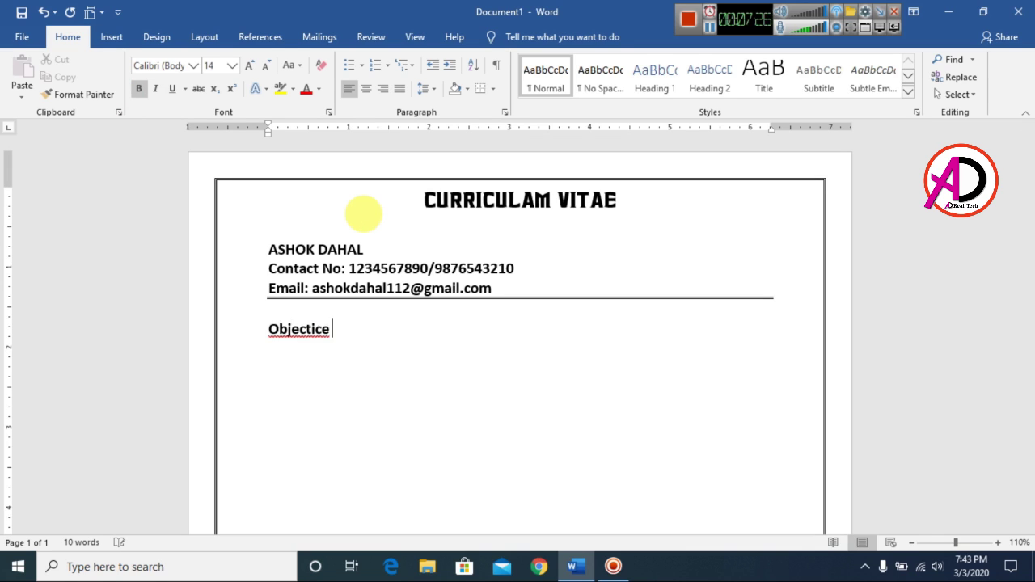
key(Return)
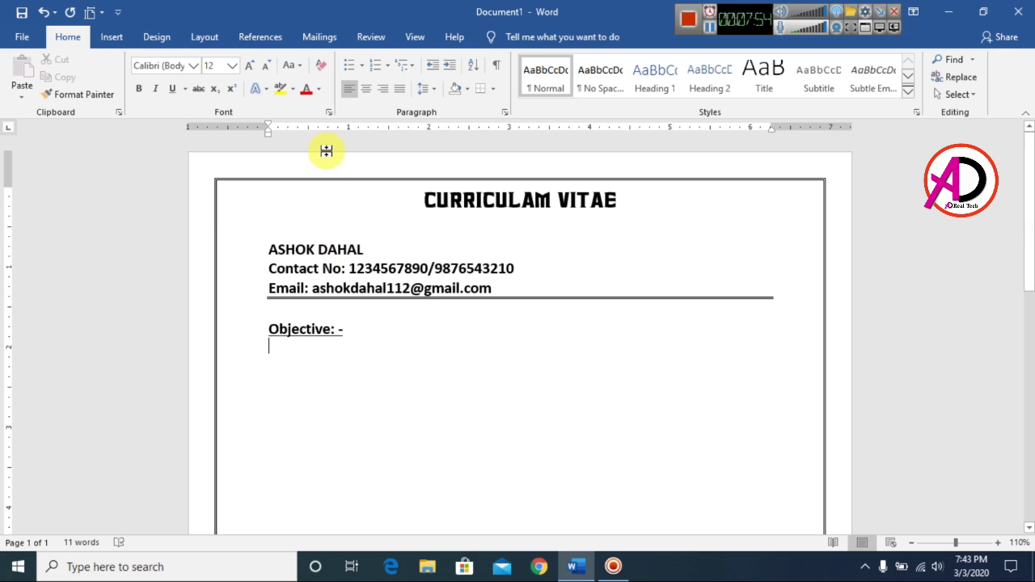
key(Tab)
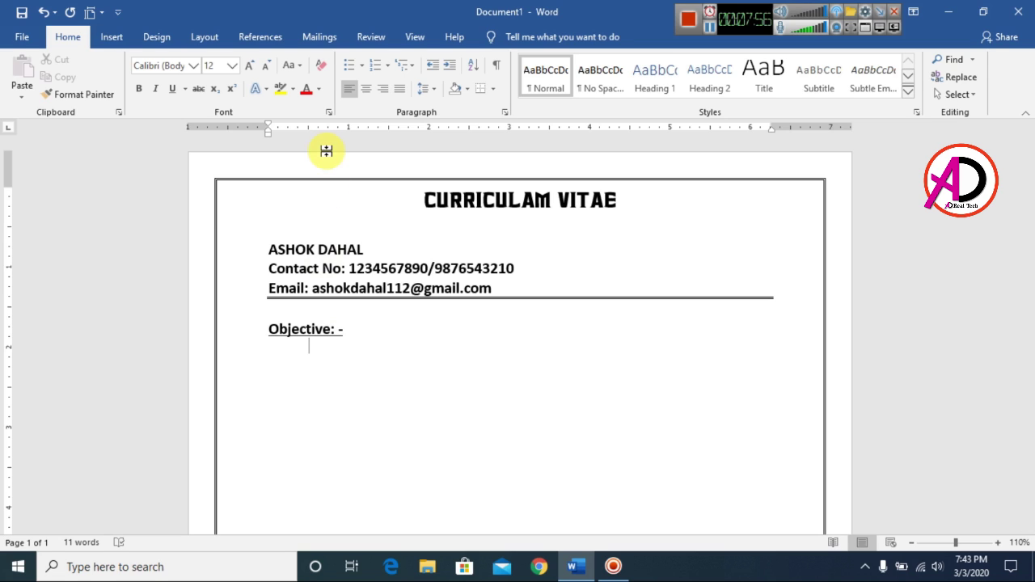
text(seeking a suitable posi)
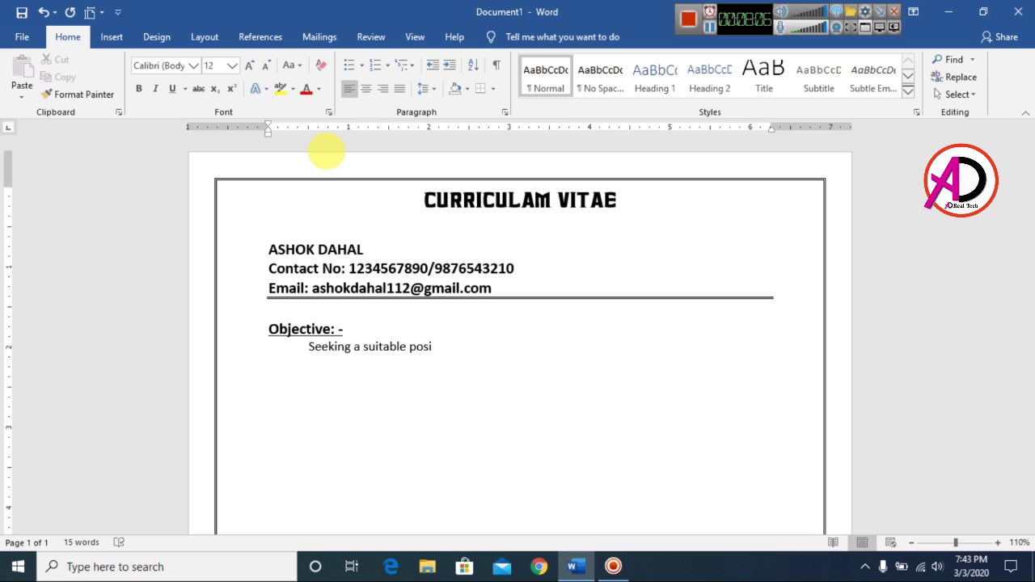
text(tion of substantial responsibil)
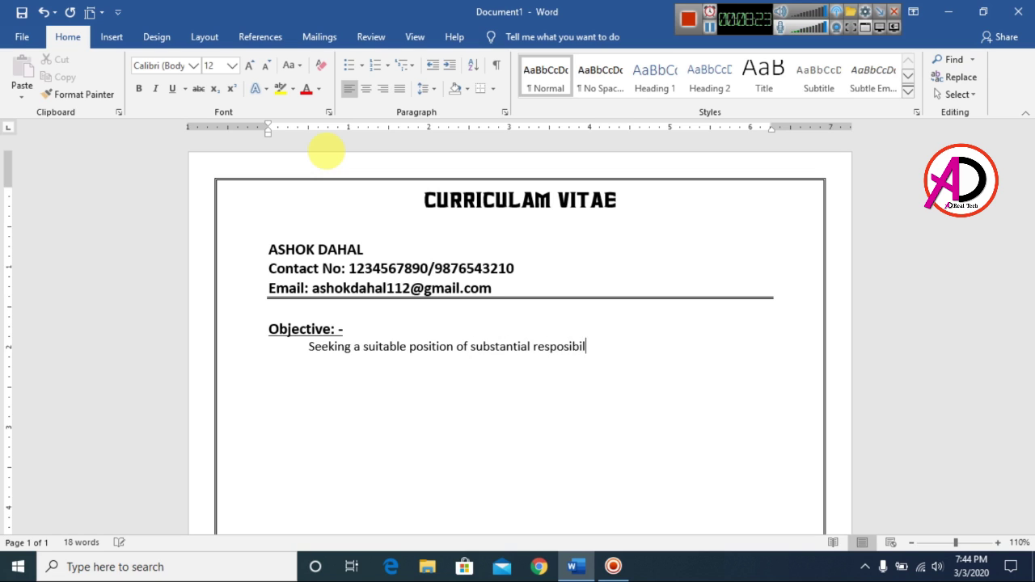
text(ity where my past and varied experi)
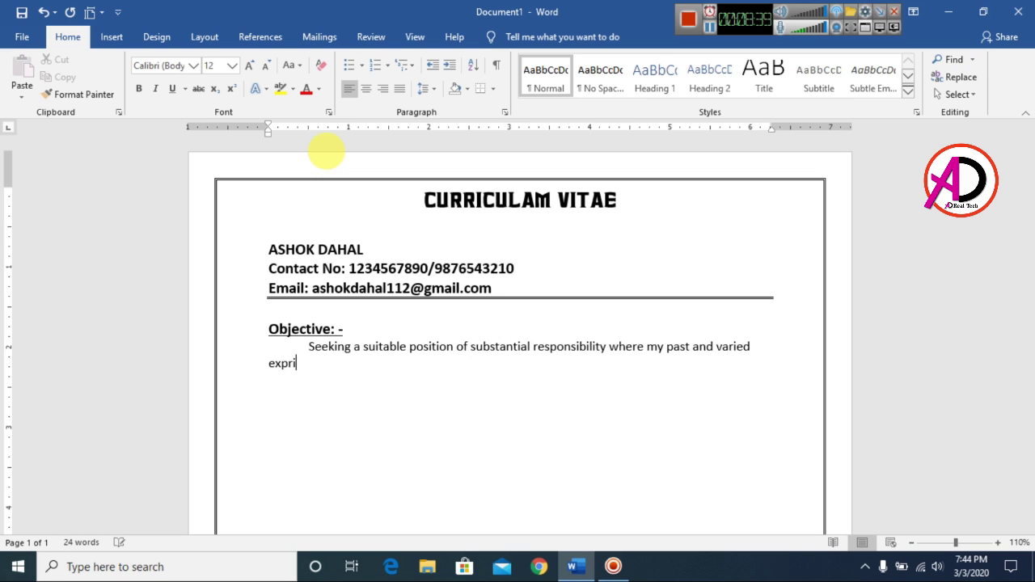
text(ence would be fully utilized ca)
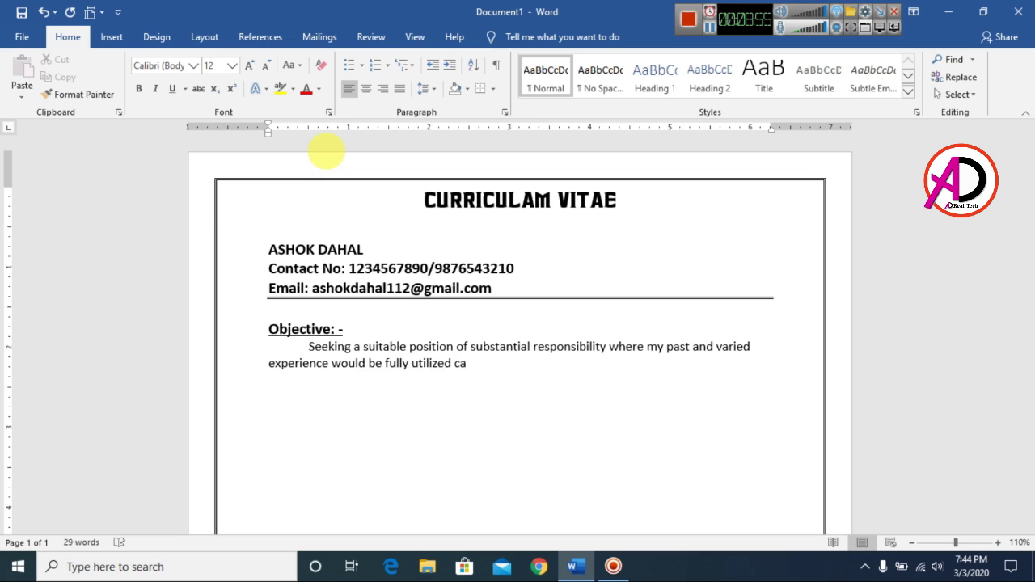
text(rrier opportunity and w)
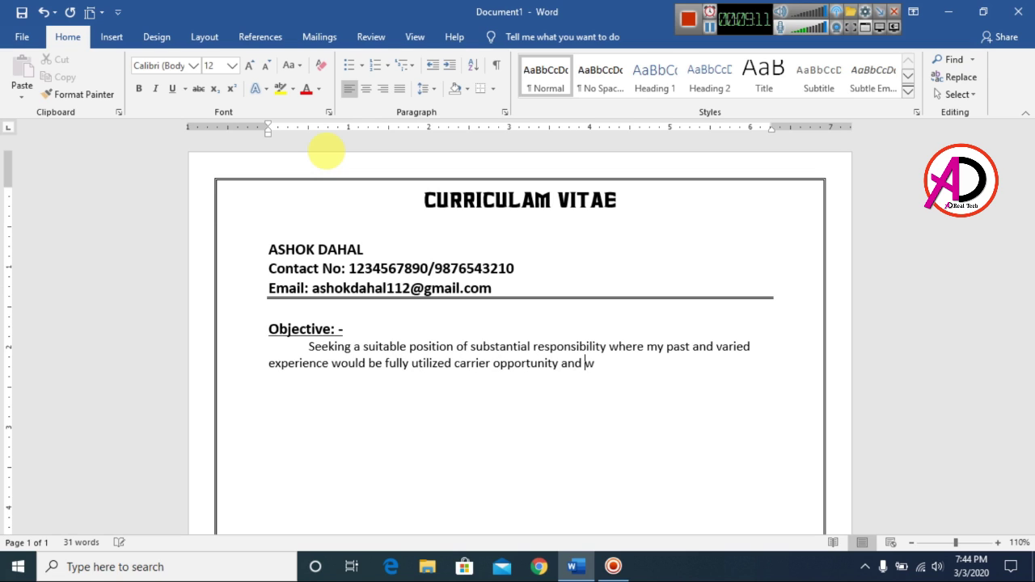
text(here making a significant cont)
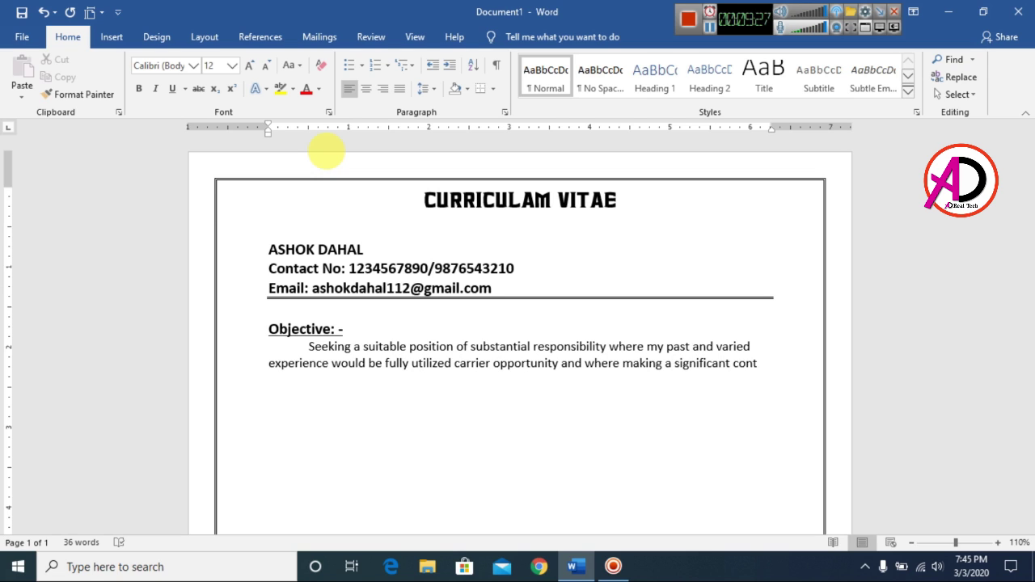
text(ribution to the success of my )
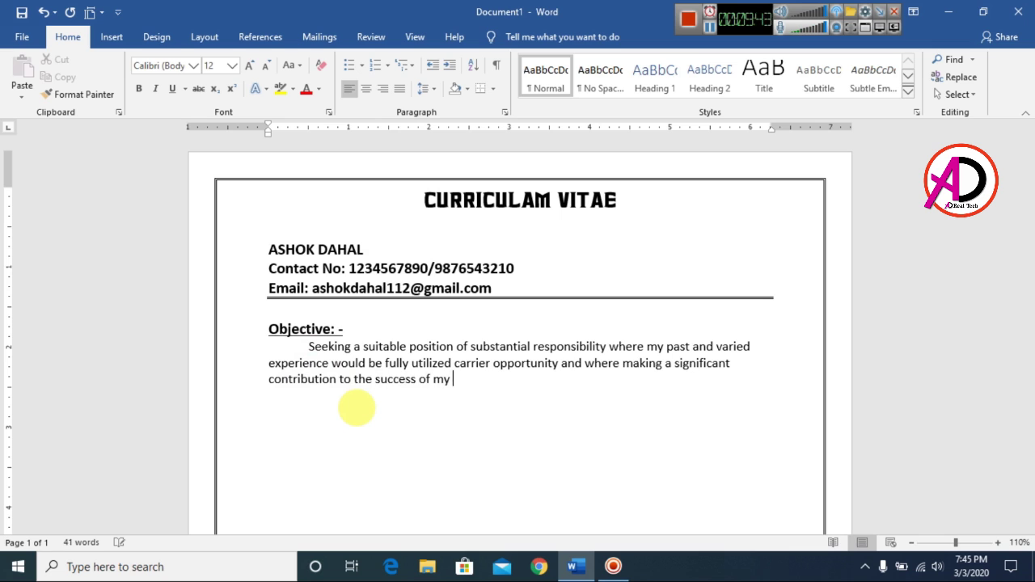
text(employer will gain me career advancement opportuni)
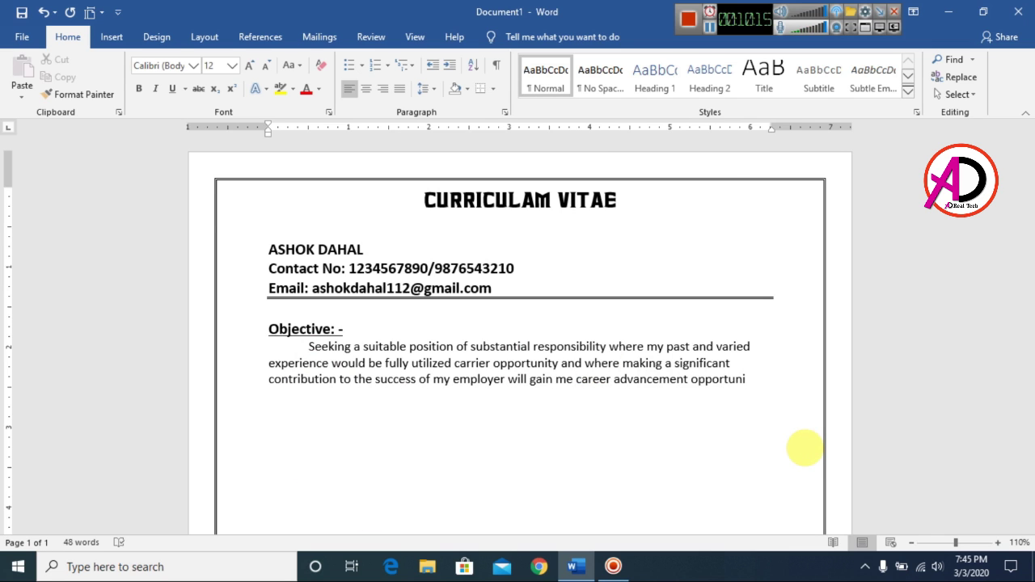
text(ties.)
key(ctrl+shift+Up)
click(495, 363)
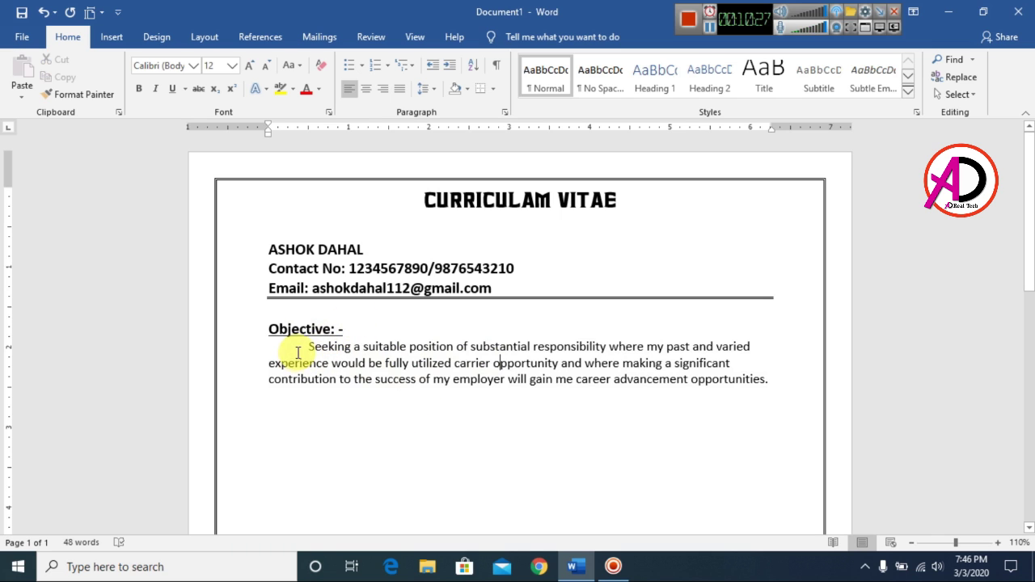
Step: Justify the selected Objective paragraph and add a new line below without the first-line indent
click(308, 347)
drag(556, 380, 772, 381)
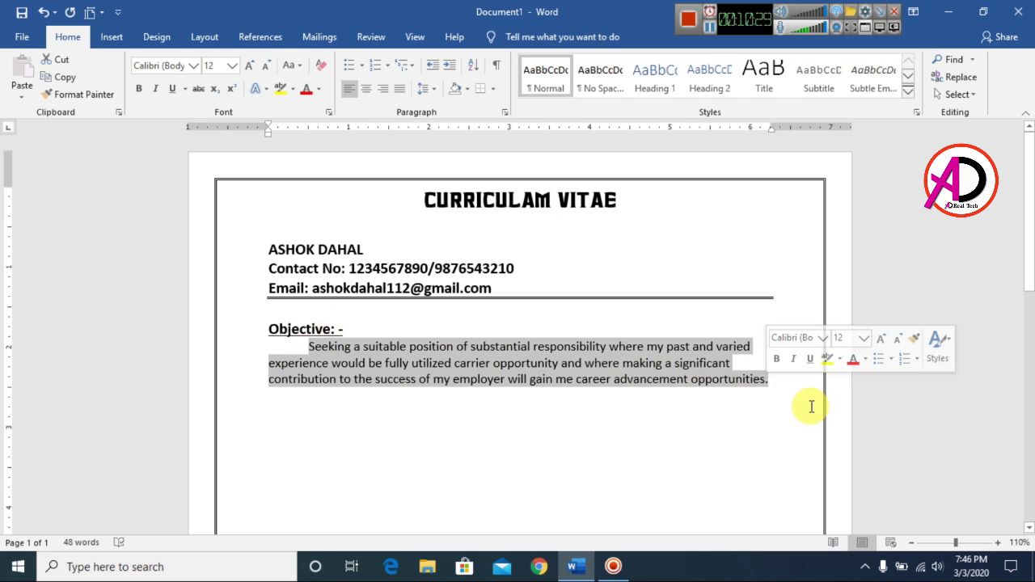
click(402, 92)
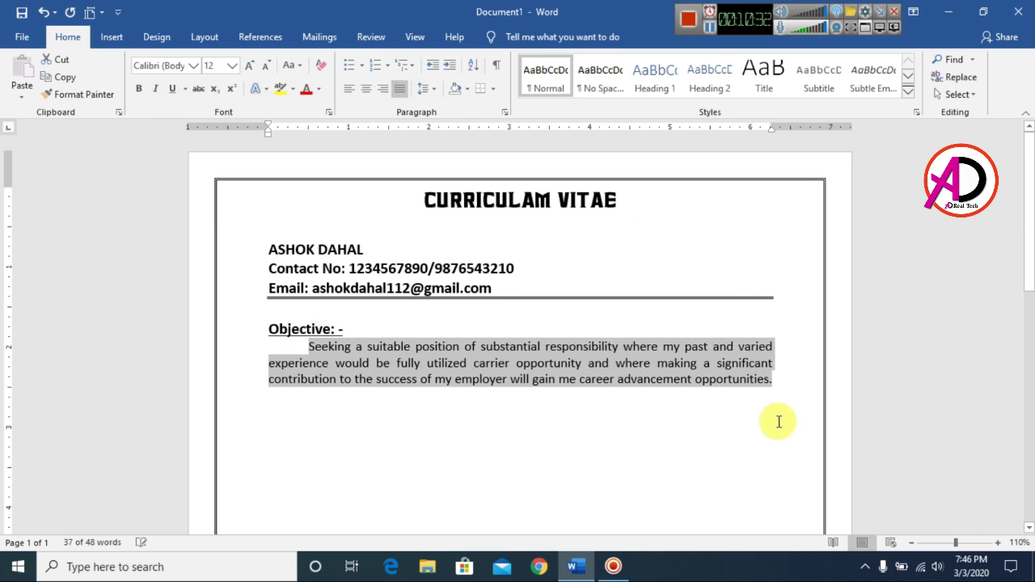
click(766, 383)
key(Return)
scroll(587, 427, down, 2)
scroll(612, 485, up, 2)
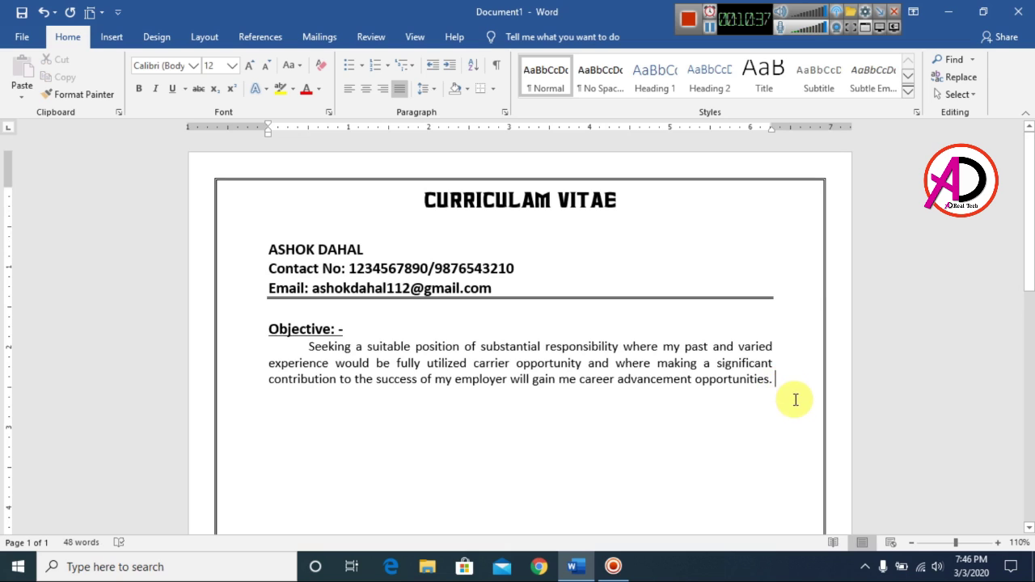
key(BackSpace)
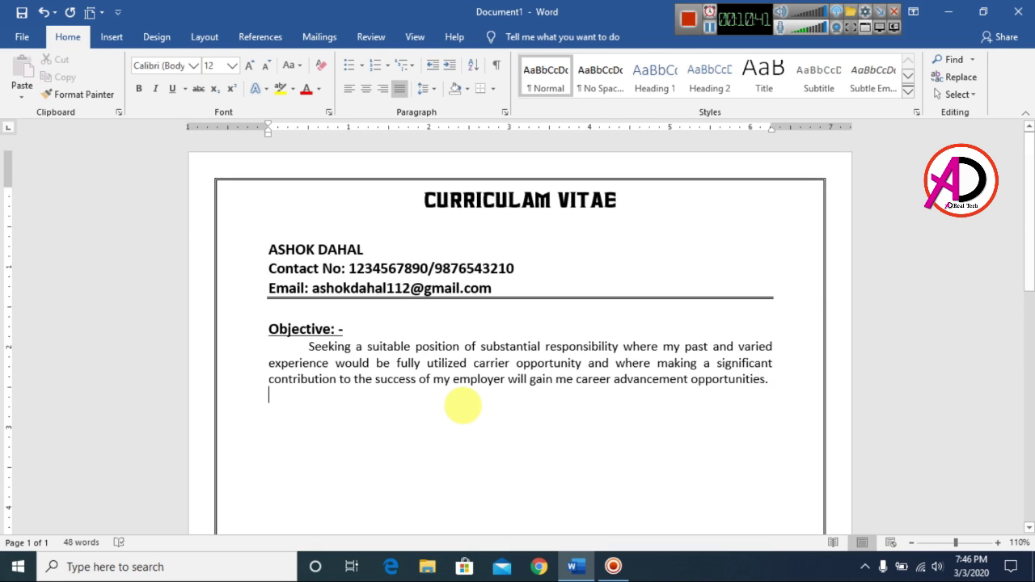
Step: Type the heading 'Work Experience:' and start a solid round bullet list near the left margin
text(Work eprienc)
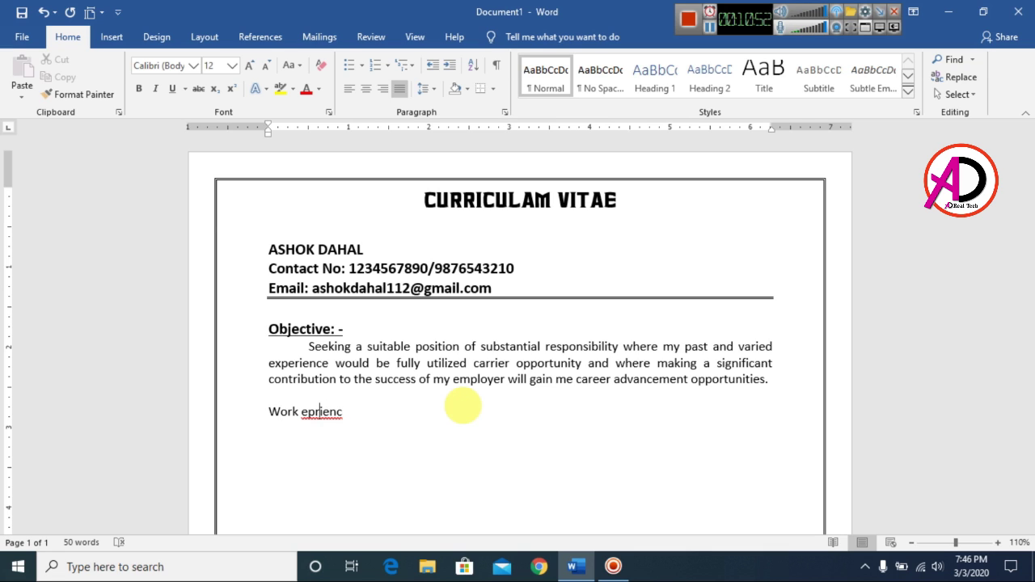
key(ctrl+BackSpace)
text(experience:)
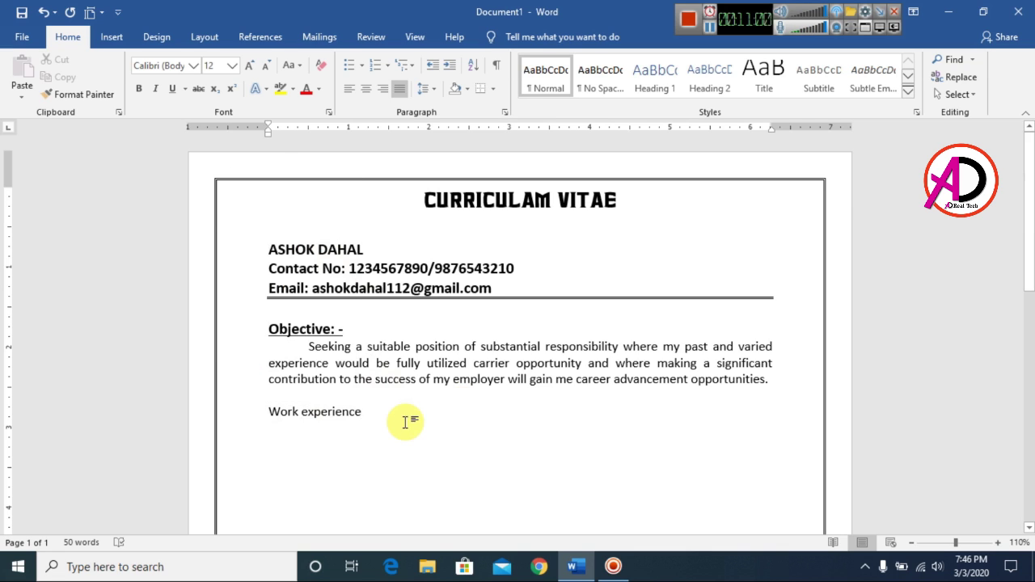
key(Left)
key(Left)
key(Left)
key(Left)
key(Left)
key(Left)
key(Left)
key(Left)
key(Left)
key(Left)
key(BackSpace)
text(E)
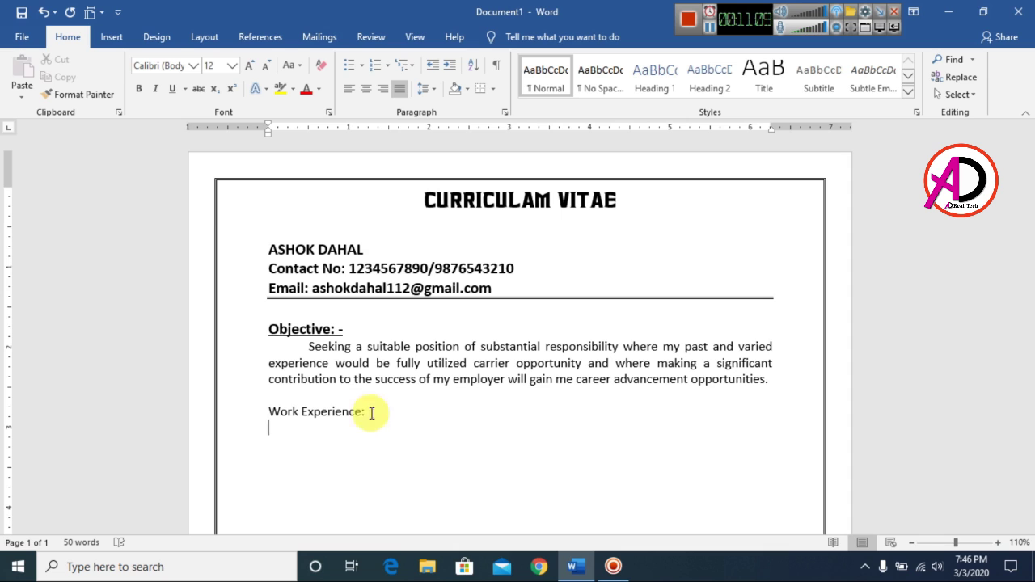
click(360, 67)
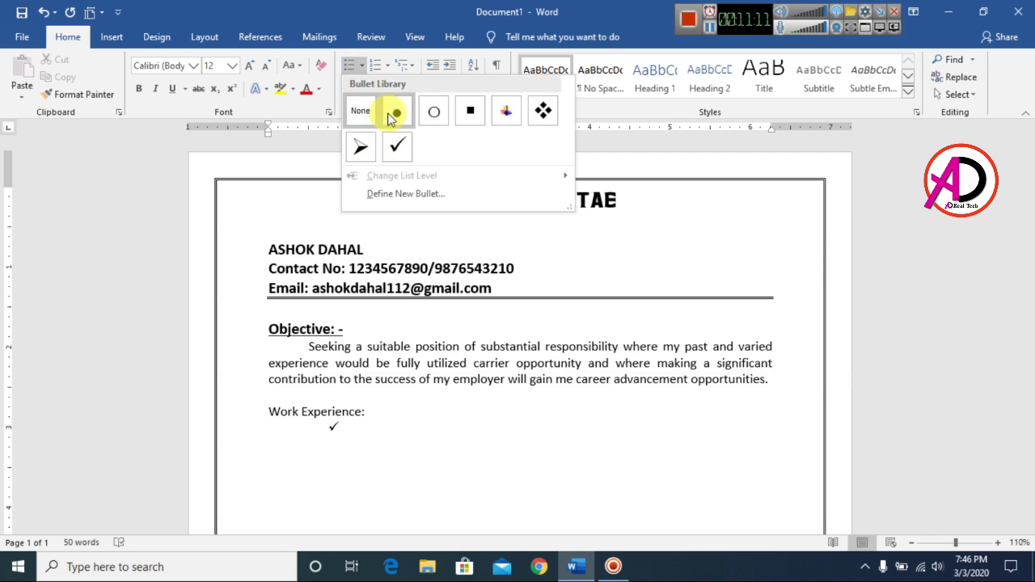
click(395, 113)
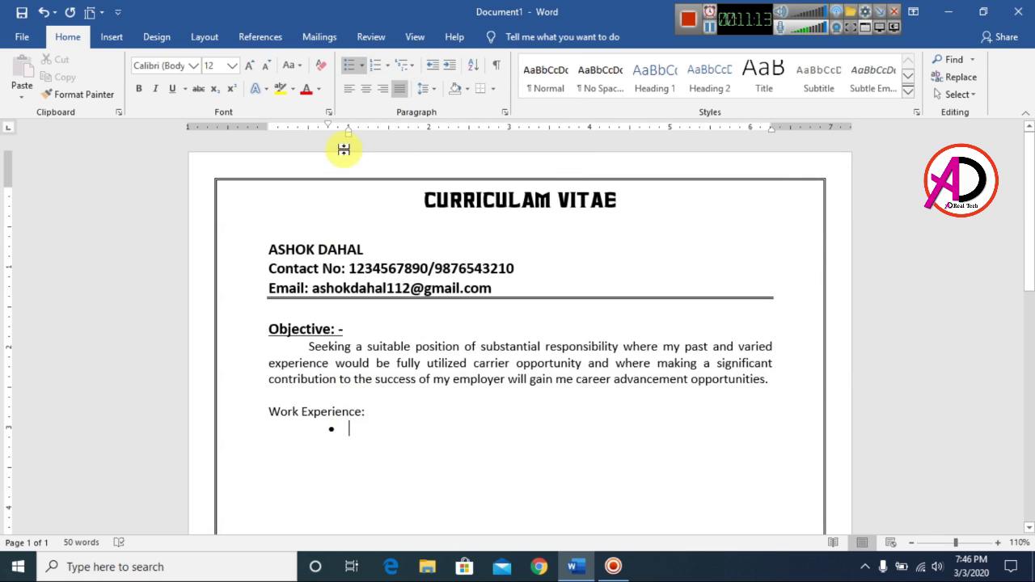
drag(349, 132, 308, 139)
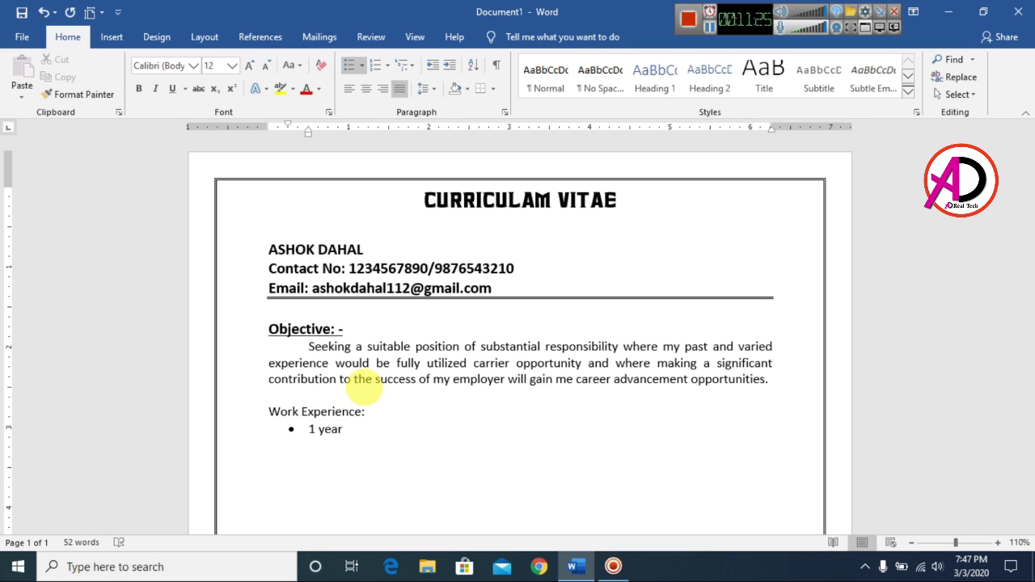
Step: List two salesman jobs: Supermarket L.L.C Br U.A.E. and 2 years at Nisha Suppliers, India
text(rked as a salesman with company deal)
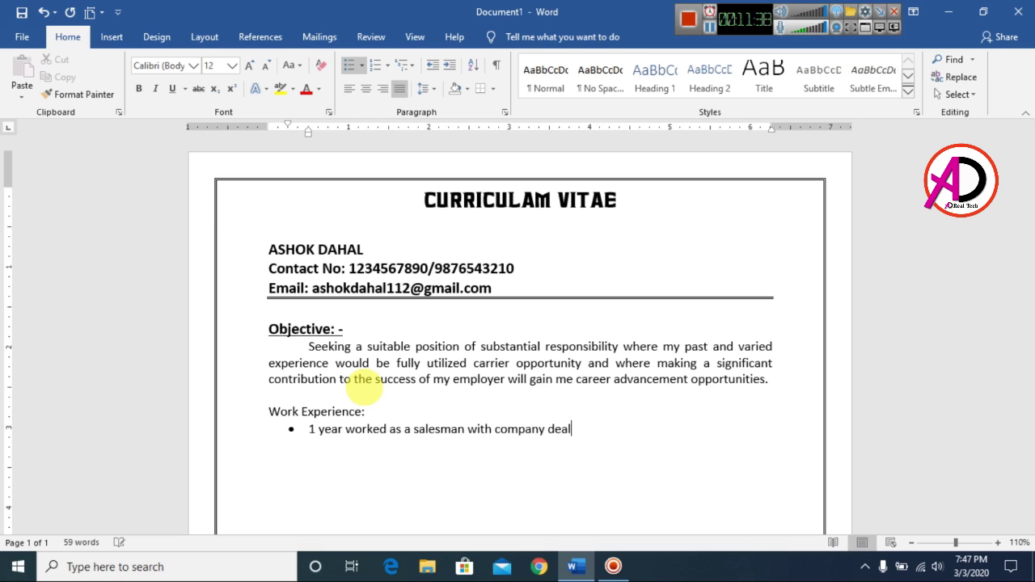
text(s Supermarket L.L.C Br )
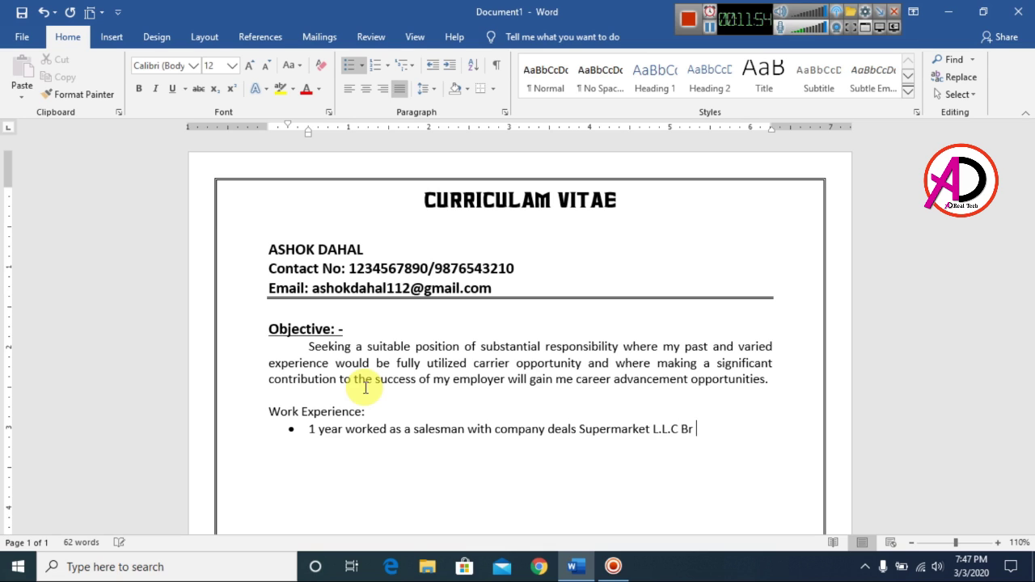
text(U.A.E.)
key(Return)
text(2 year work)
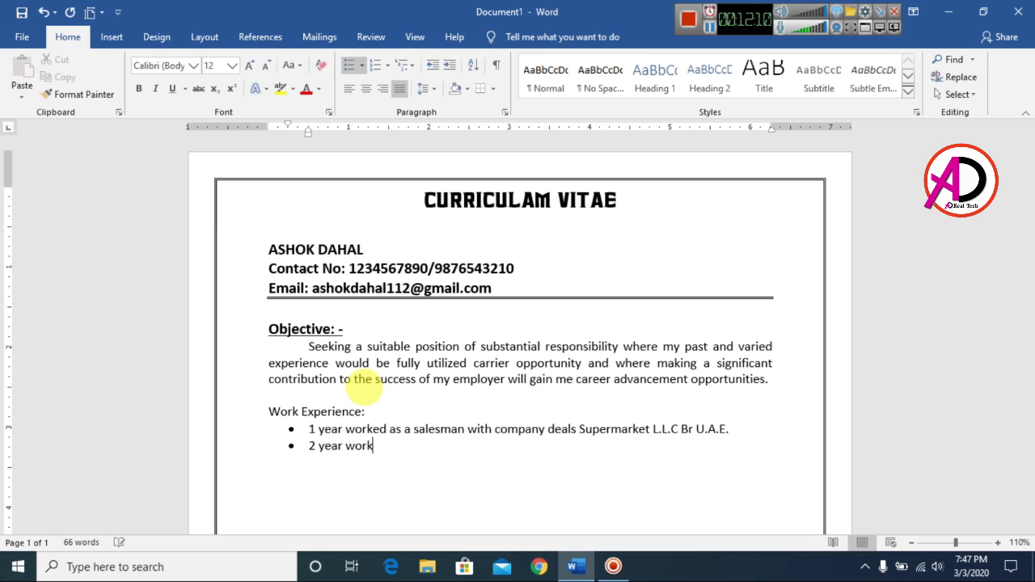
text(ed as a salesman with company Nisha Suppliers in India.)
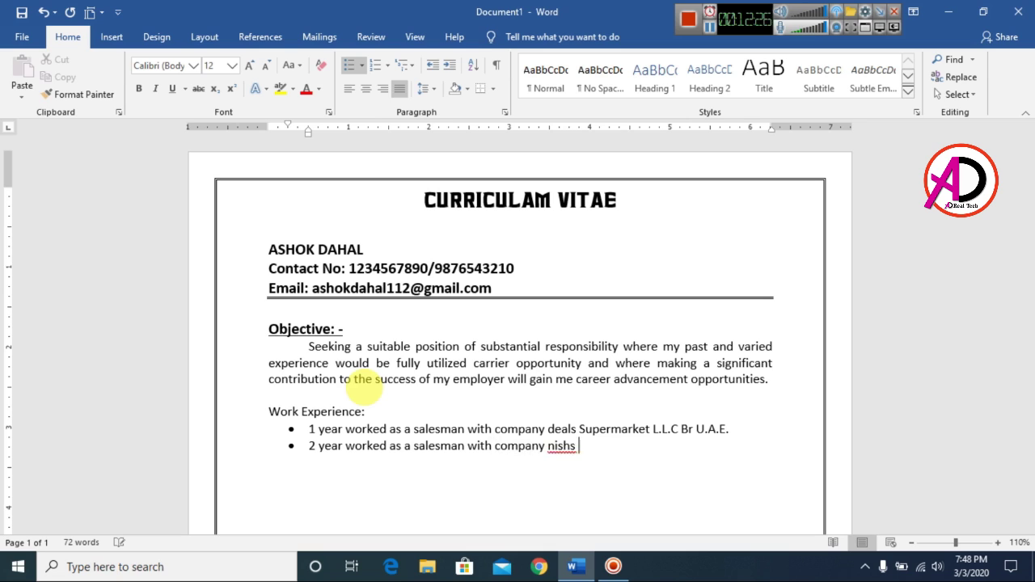
key(Return)
key(Return)
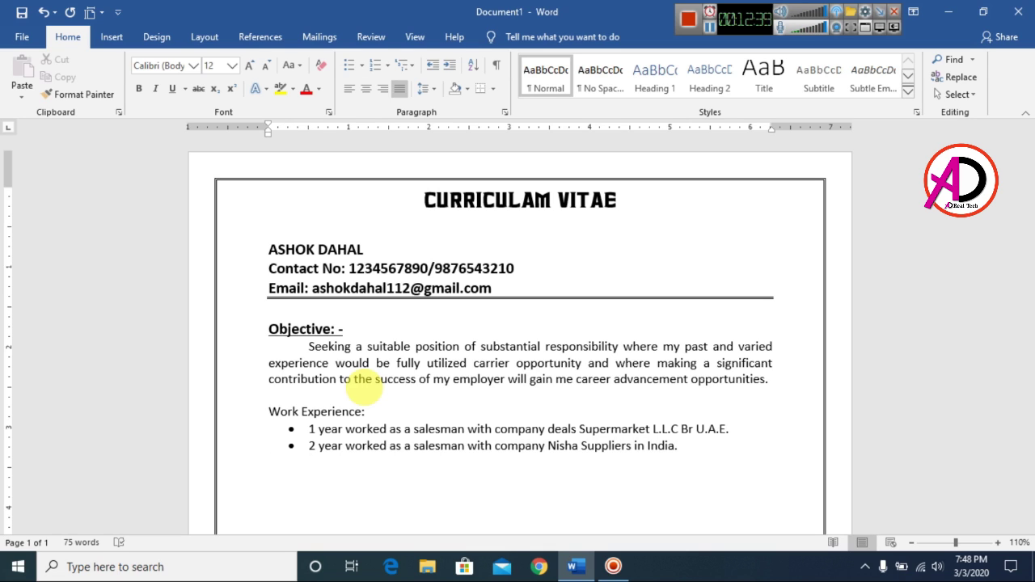
key(ctrl+z)
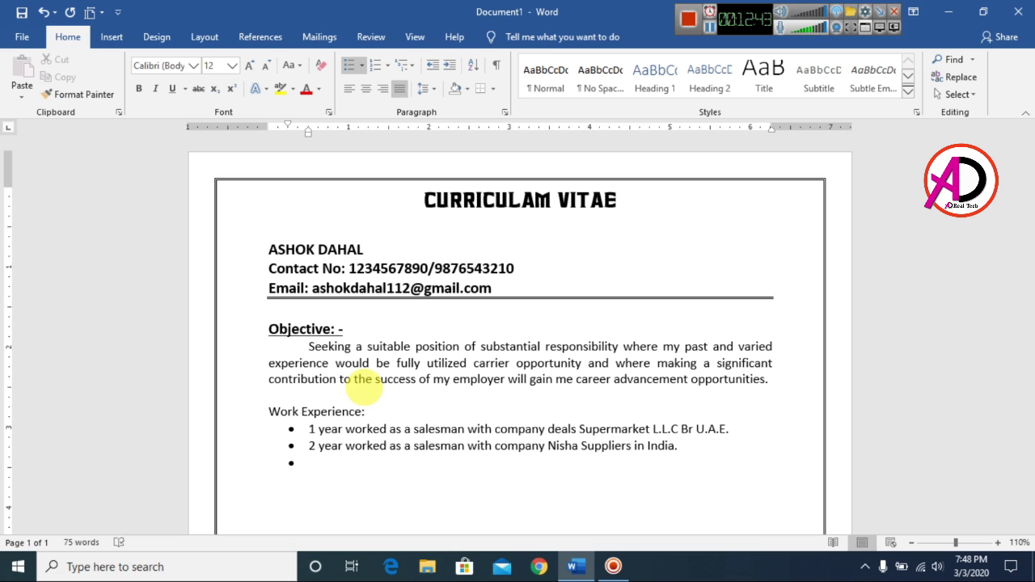
Step: End the bullet list and make the Work Experience: heading bold 14 pt
key(Return)
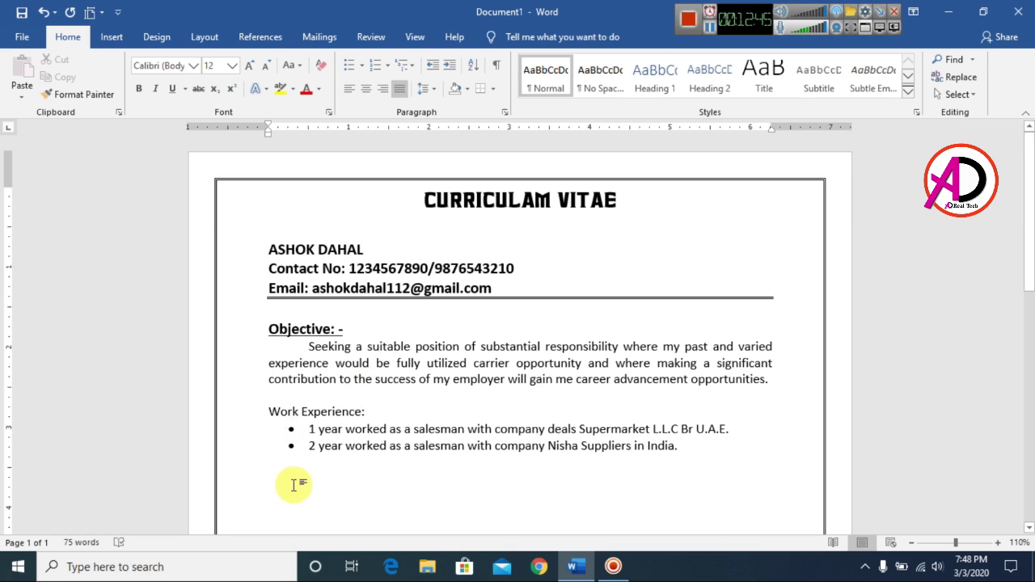
drag(270, 413, 372, 412)
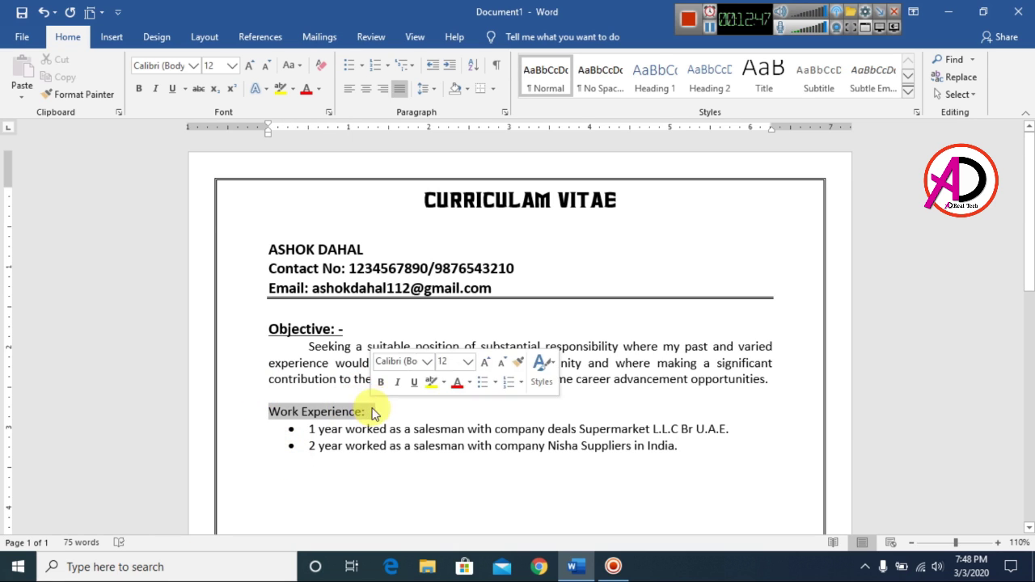
click(138, 88)
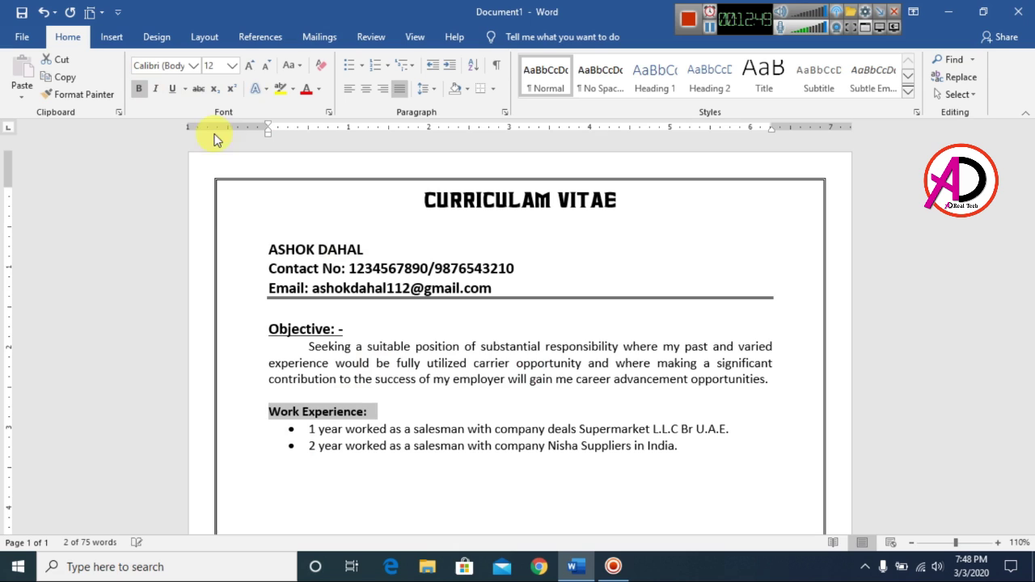
click(254, 66)
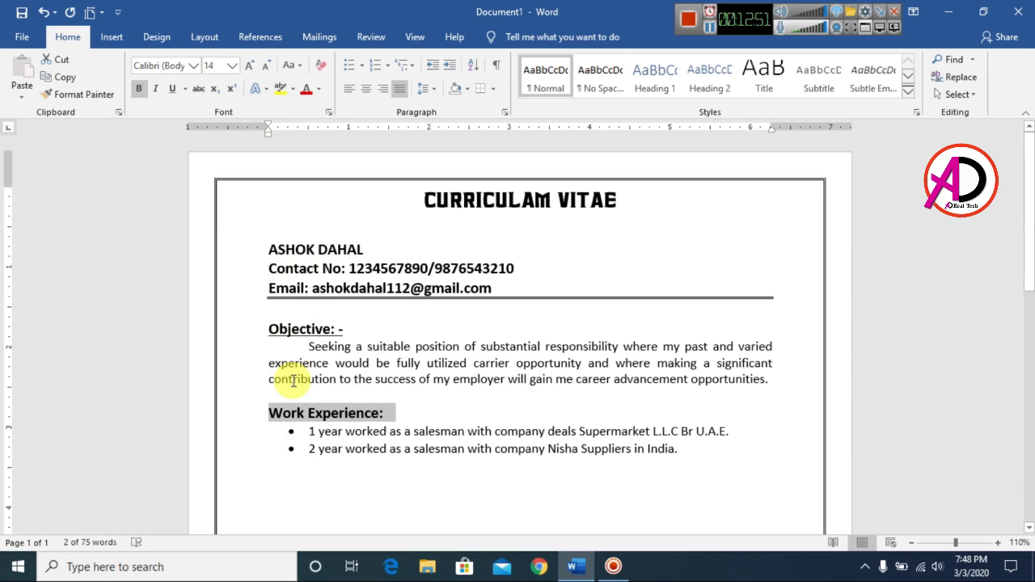
click(292, 329)
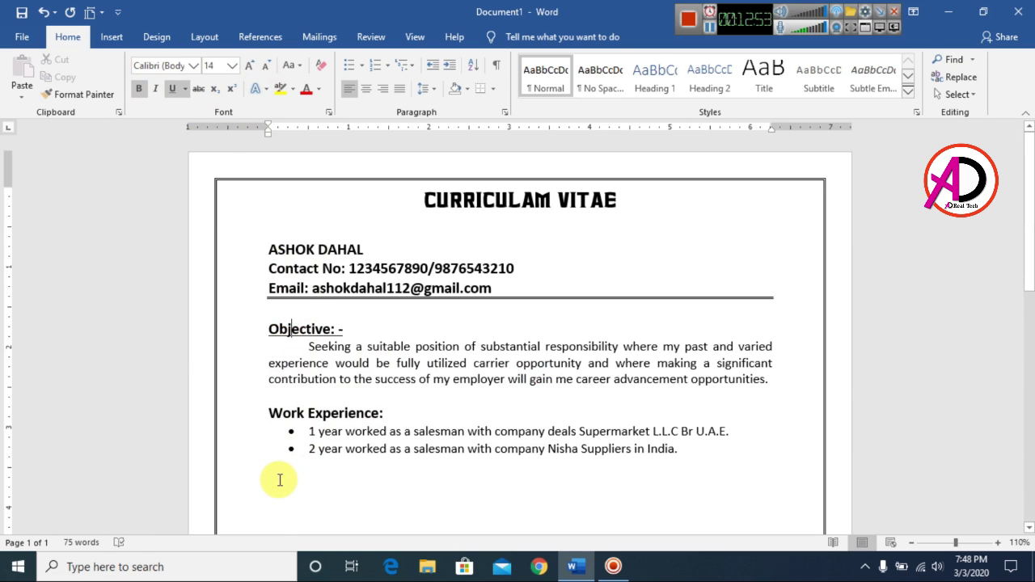
Step: Underline the Work Experience heading and return to the empty line below the bullets
click(279, 477)
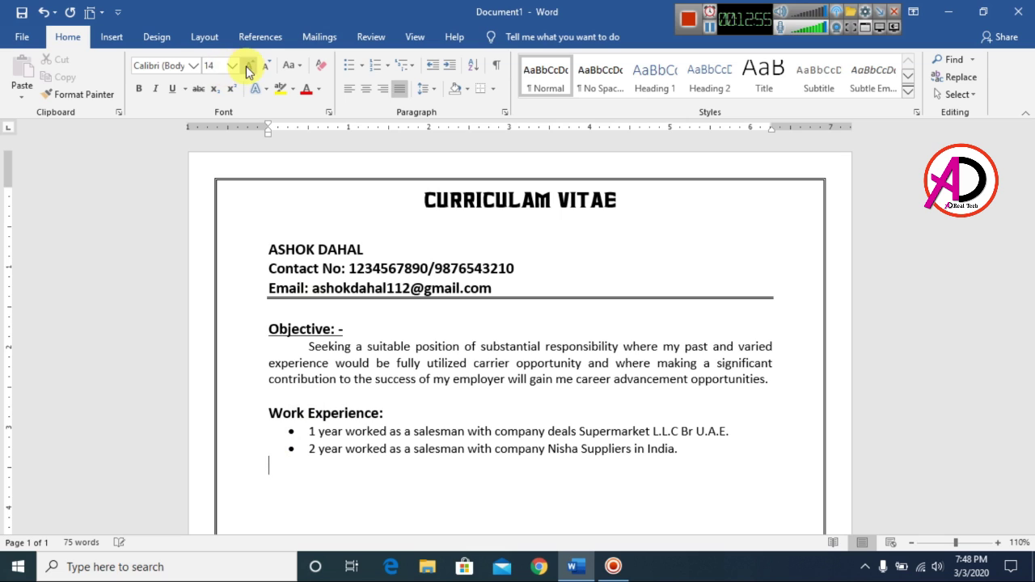
click(138, 88)
click(172, 88)
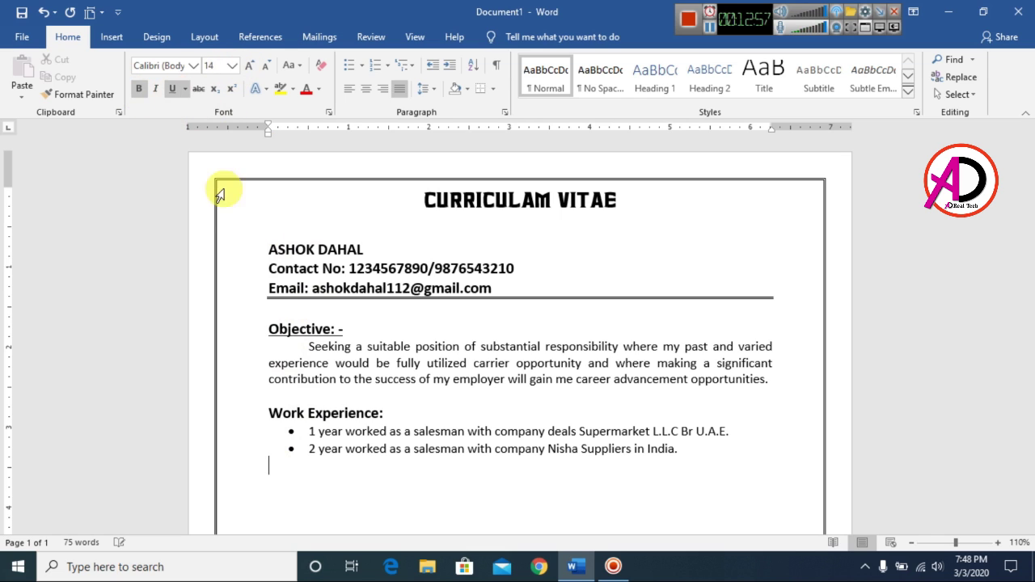
triple_click(296, 410)
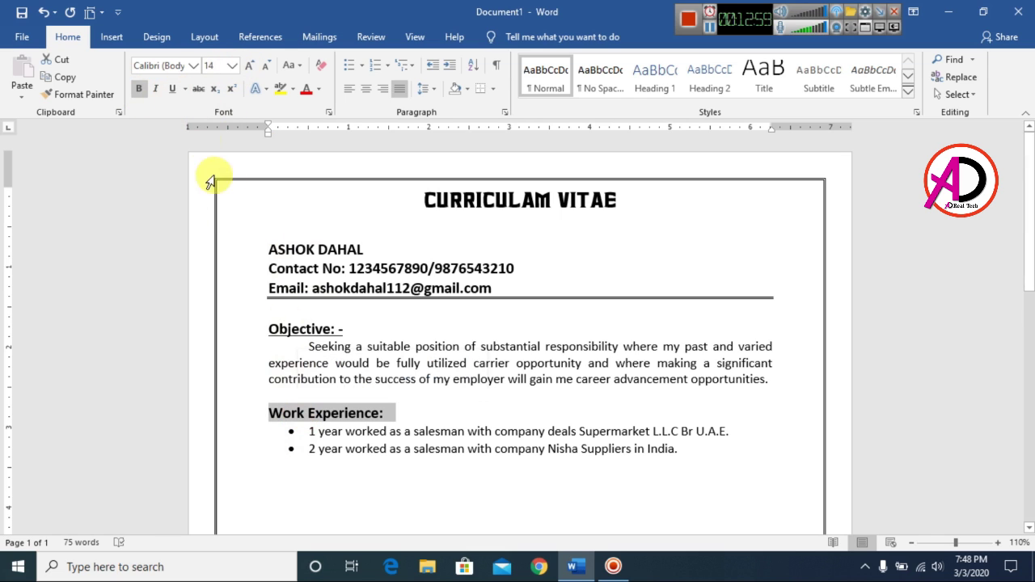
click(172, 89)
click(279, 475)
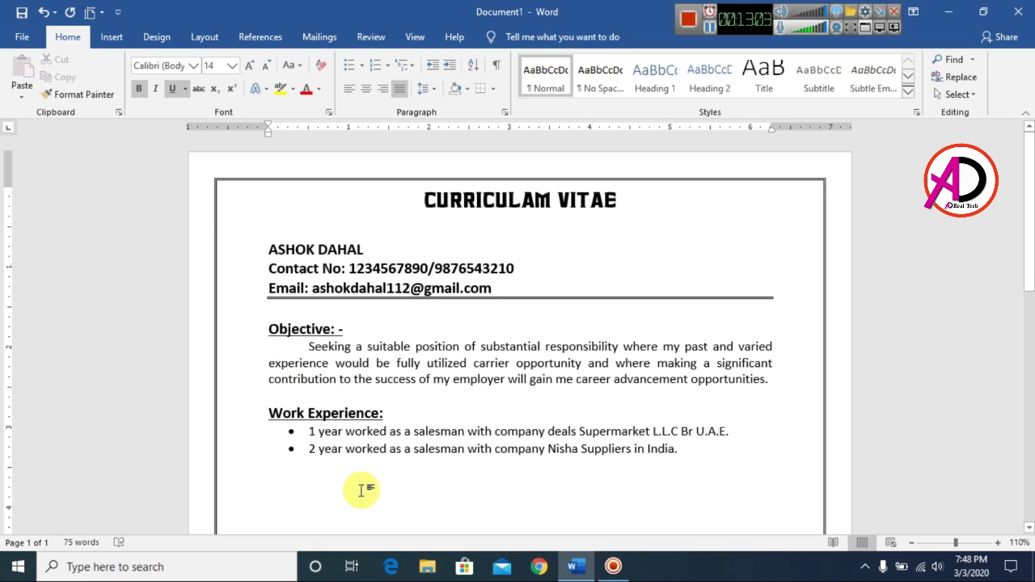
Step: Type the 'Educational Qualification:-' heading on its own line, accepting the capitalisation correction
text(Educational qualification:-)
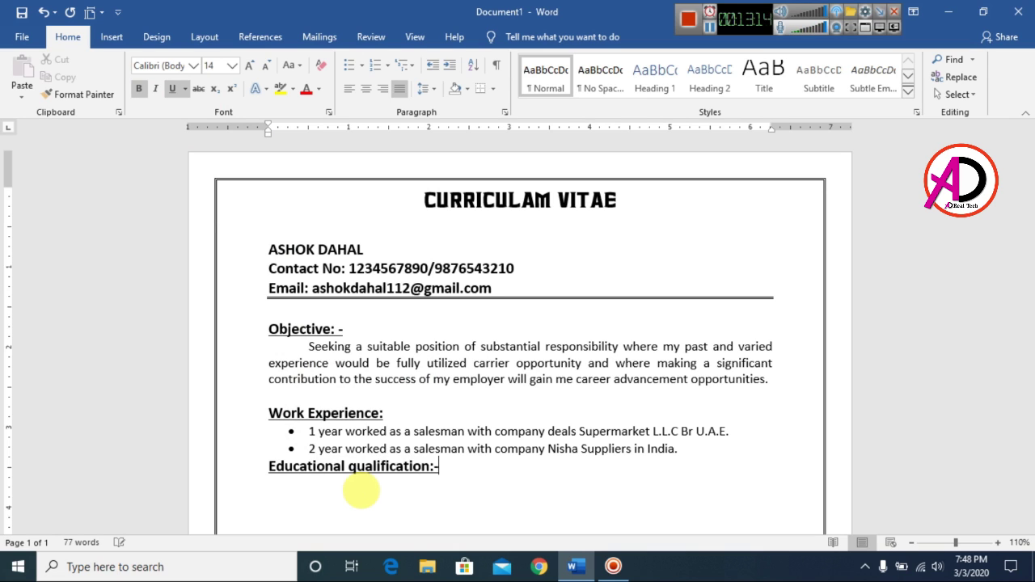
key(Home)
key(Return)
right_click(360, 491)
click(455, 504)
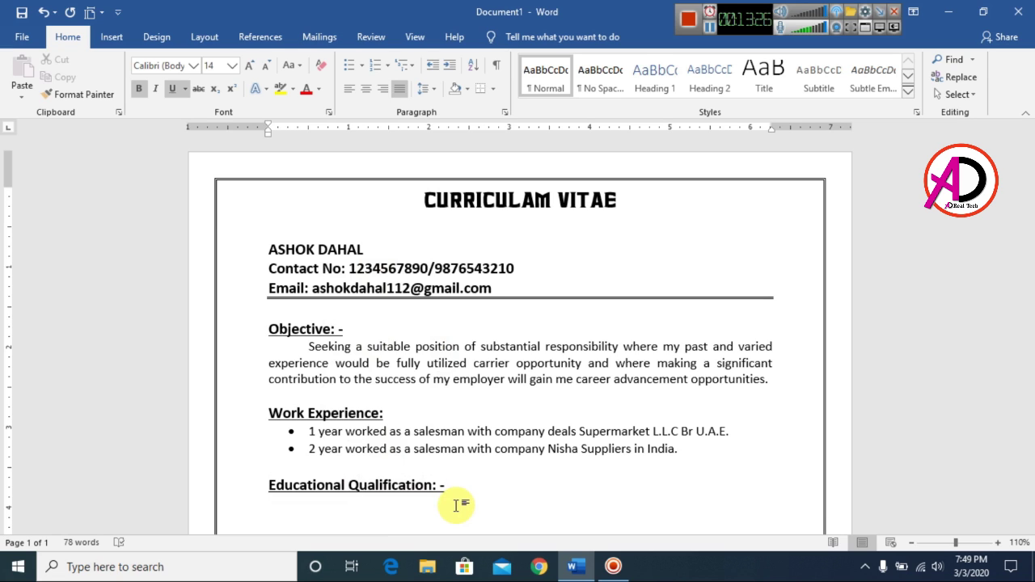
key(Return)
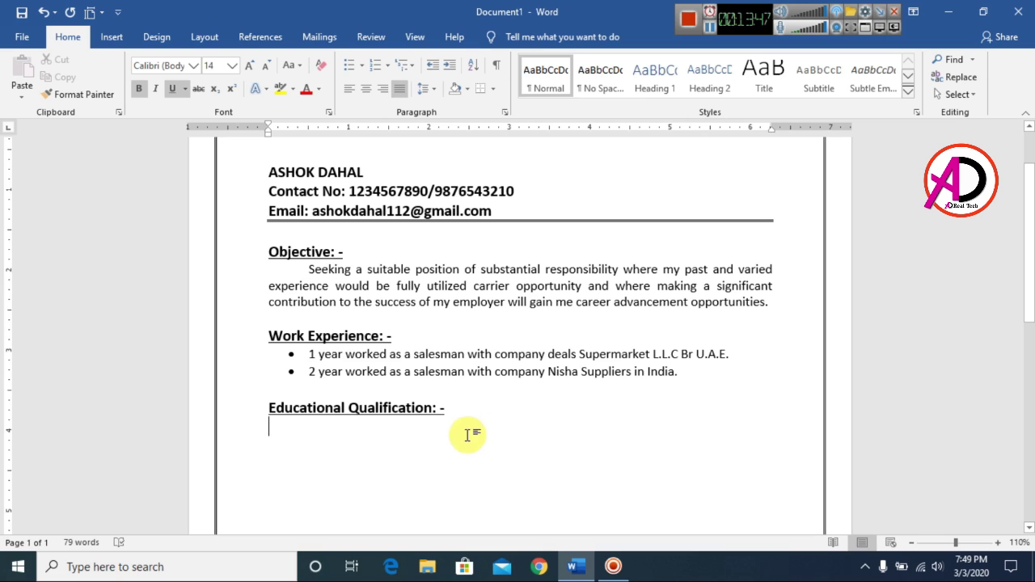
Step: Add a plain 12 pt bullet 'Higher Secondary Certificate form Nepal.' and end the list
click(348, 65)
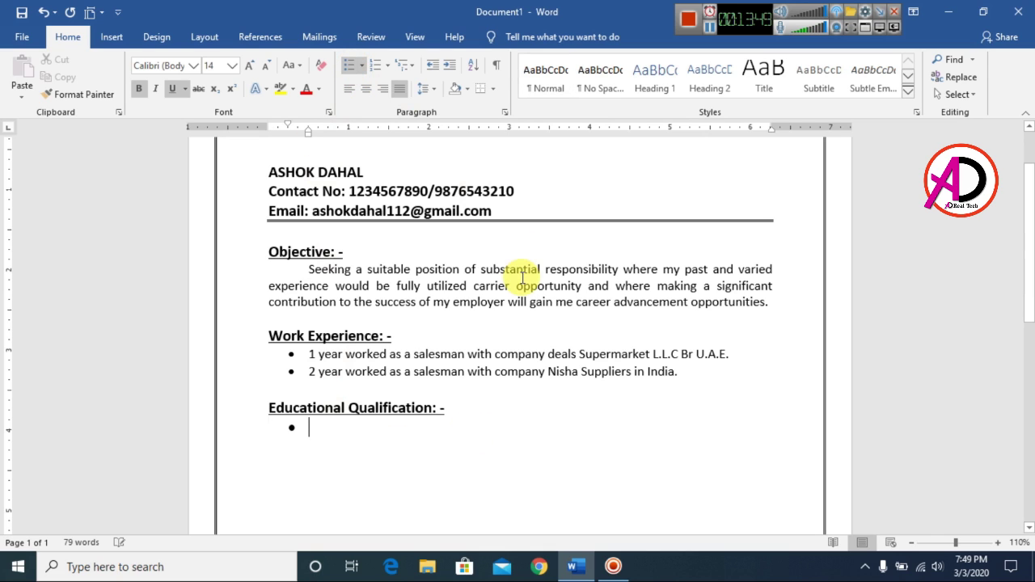
text(Hi)
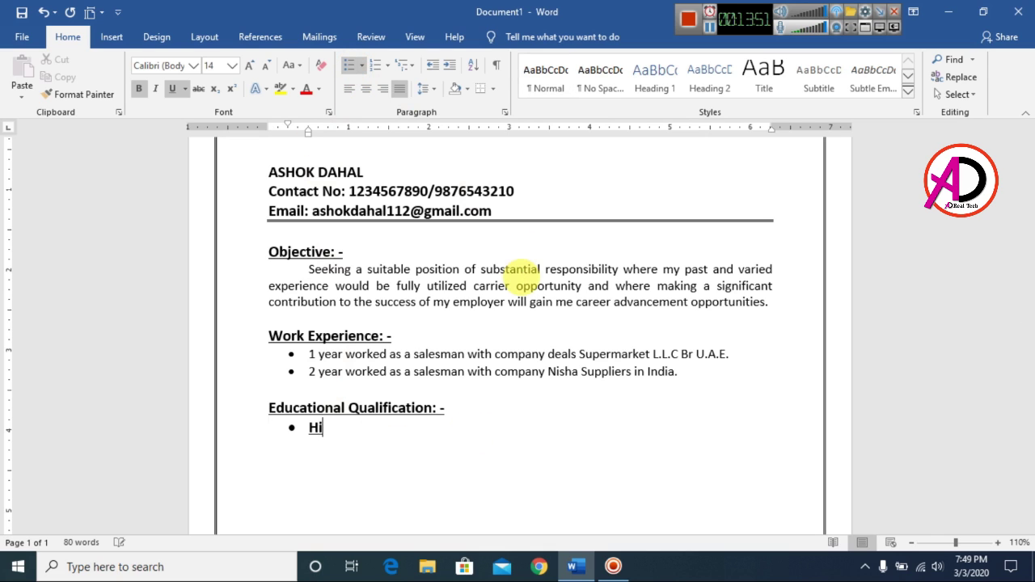
text(gher Secondary Certificate form Nepal)
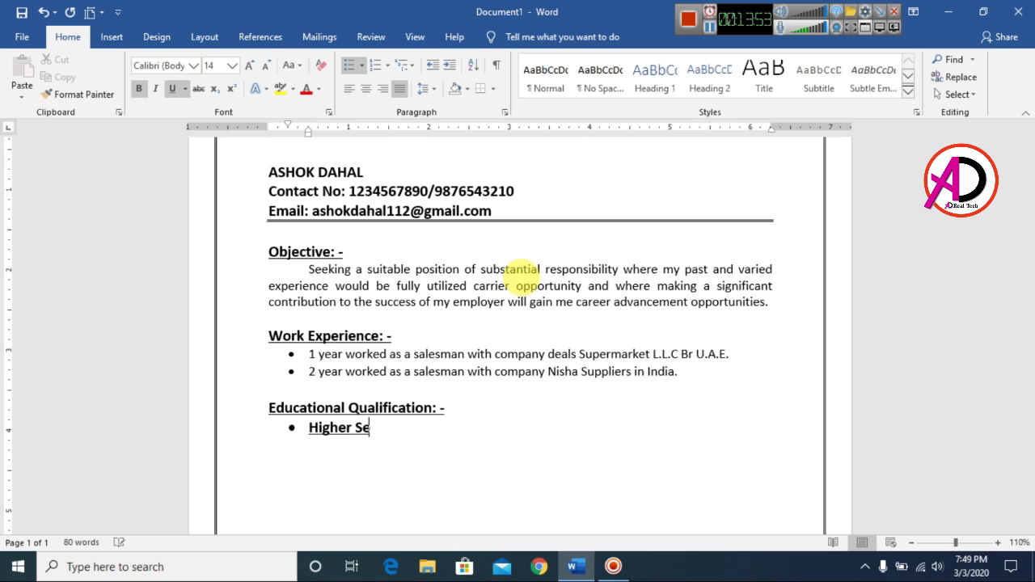
key(ctrl+shift+Left)
key(ctrl+shift+Left)
key(ctrl+shift+Left)
key(ctrl+shift+Left)
key(ctrl+shift+Left)
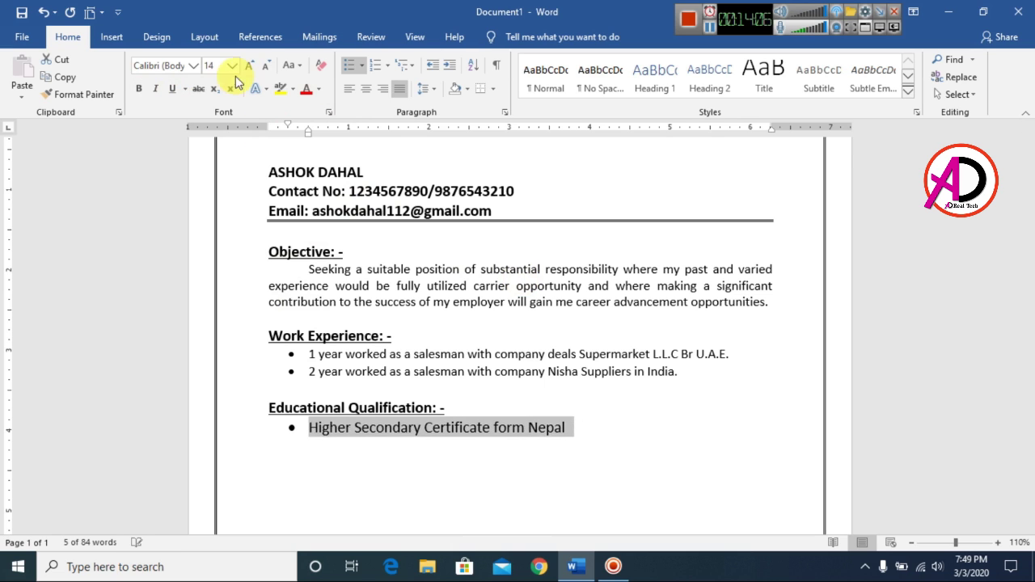
key(ctrl+space)
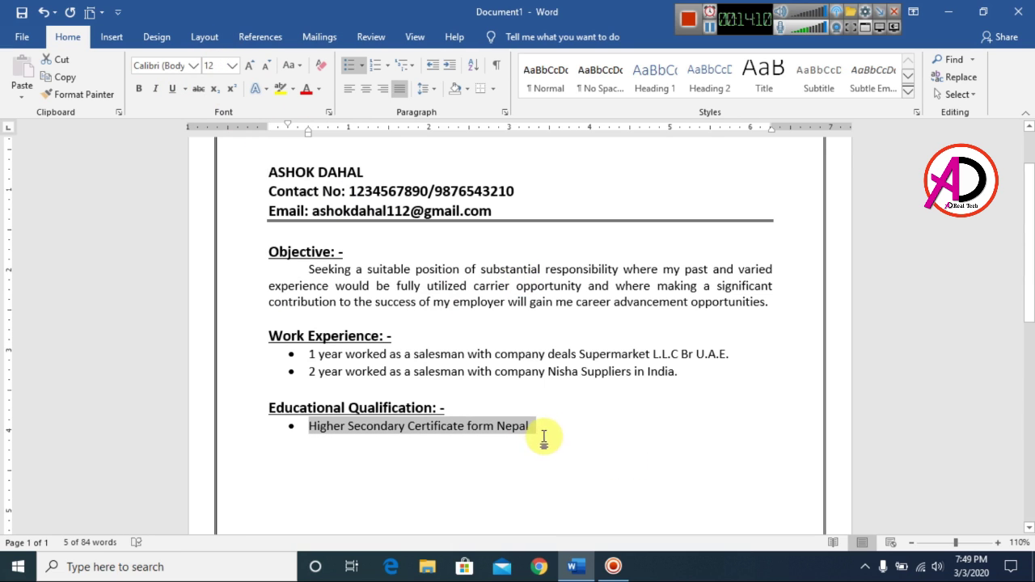
click(628, 451)
text(.)
key(Return)
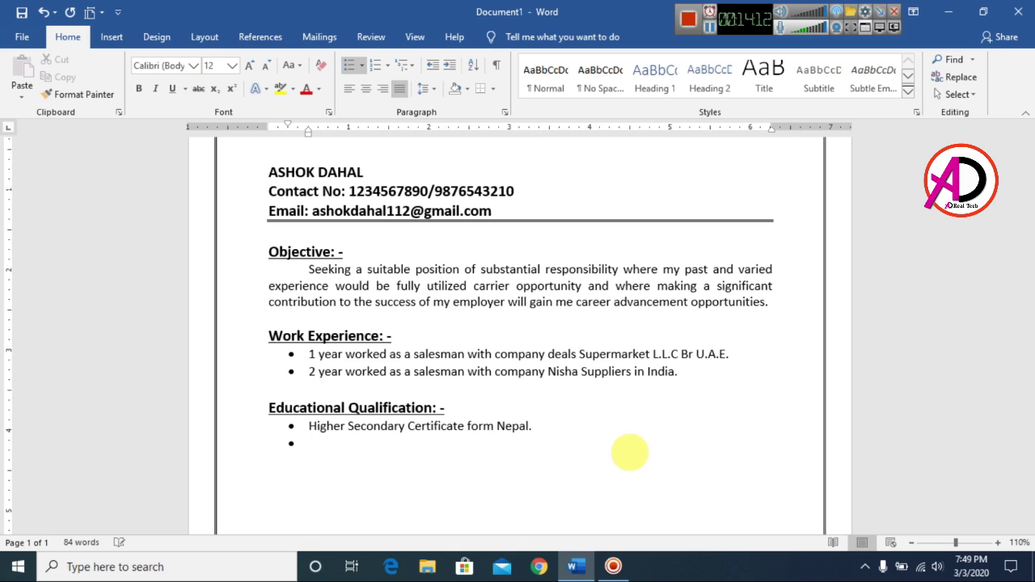
key(Return)
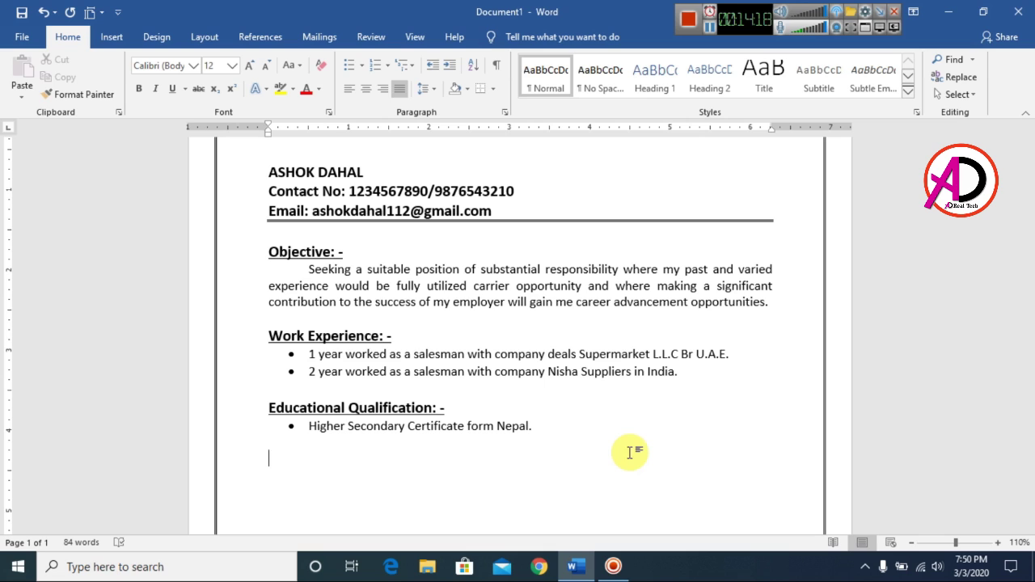
Step: Type 'Personal Qualification: -' and make it bold, underlined and 14 pt
text(Personal Qualification)
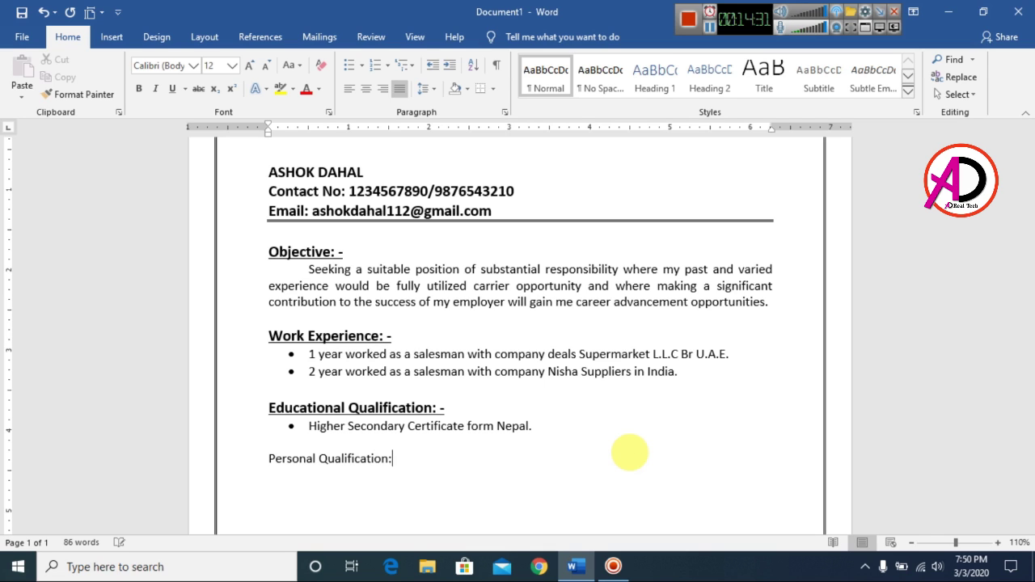
text(: -)
key(ctrl+shift+Left)
key(ctrl+shift+Left)
key(ctrl+shift+Left)
key(ctrl+shift+Left)
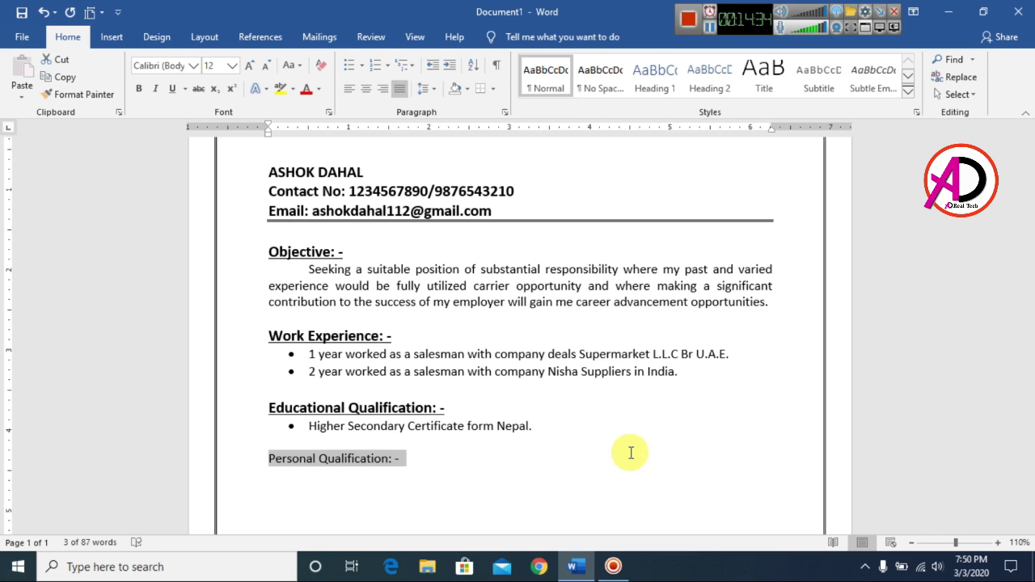
click(139, 88)
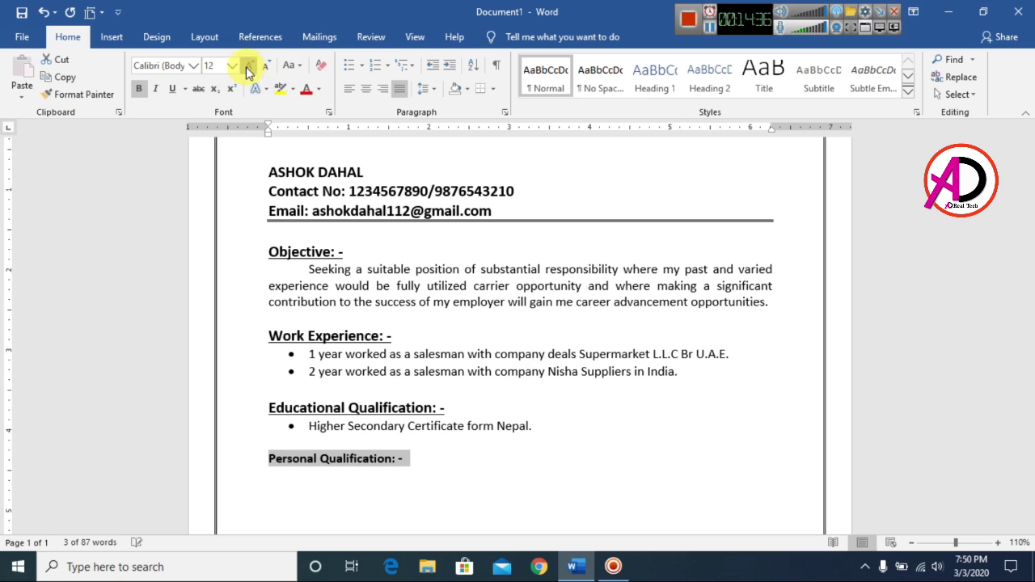
click(250, 66)
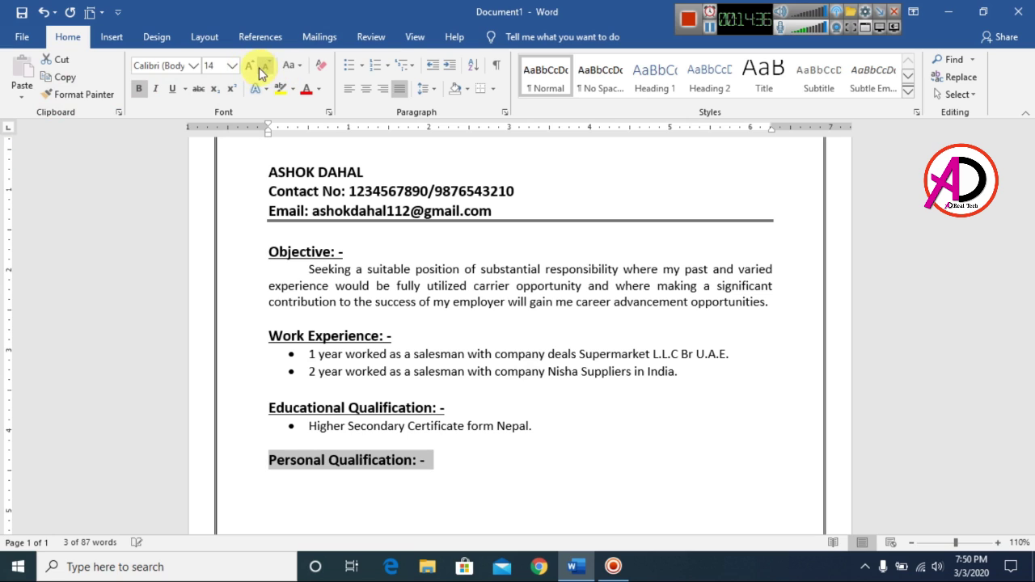
click(172, 89)
Step: Start a new line below with bold and underline off at 12 pt
click(483, 460)
key(Return)
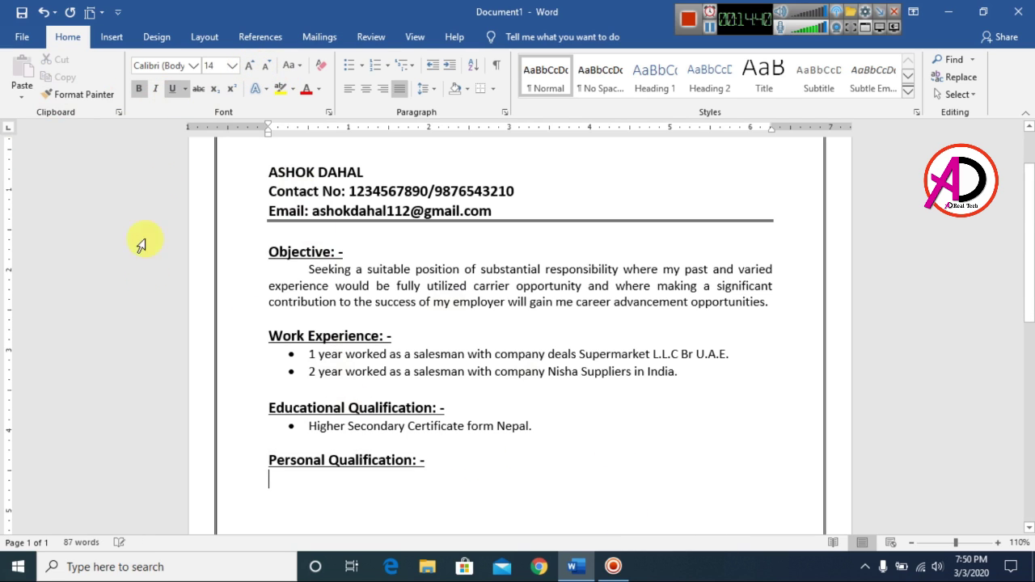
click(138, 88)
click(171, 88)
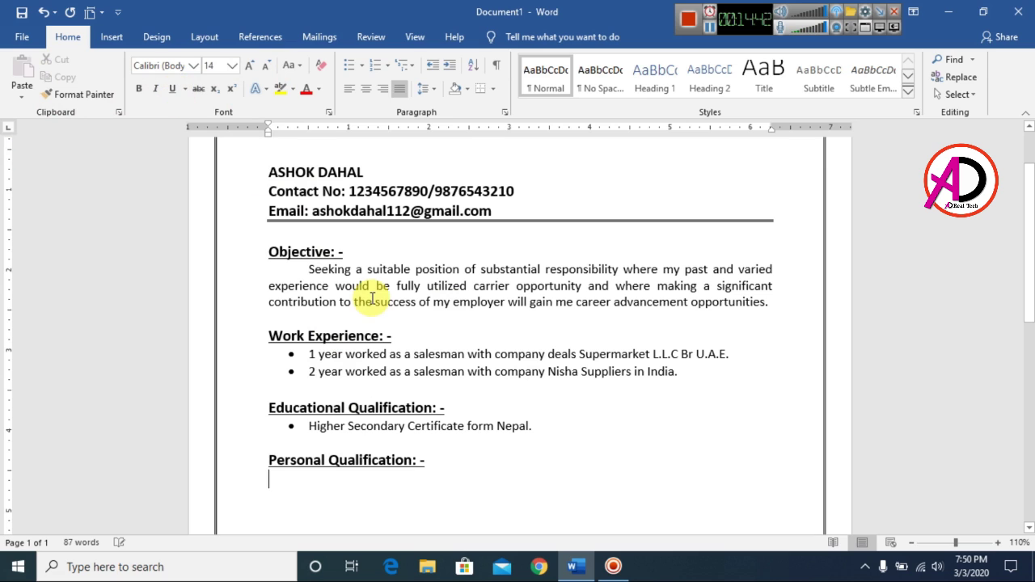
click(266, 65)
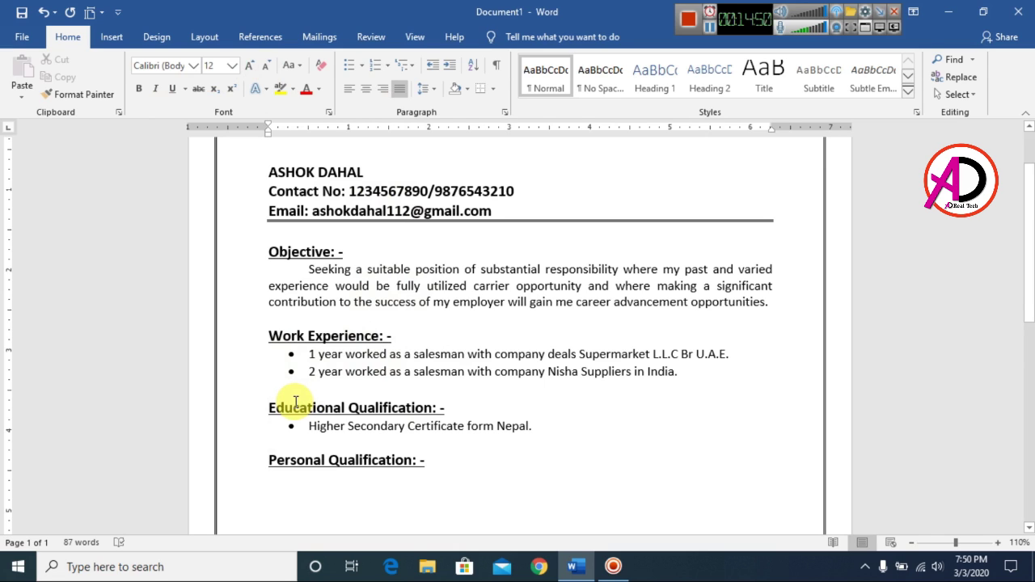
Step: Start a bullet reading 'Self Started and strong leader / team player with versatility'
click(350, 69)
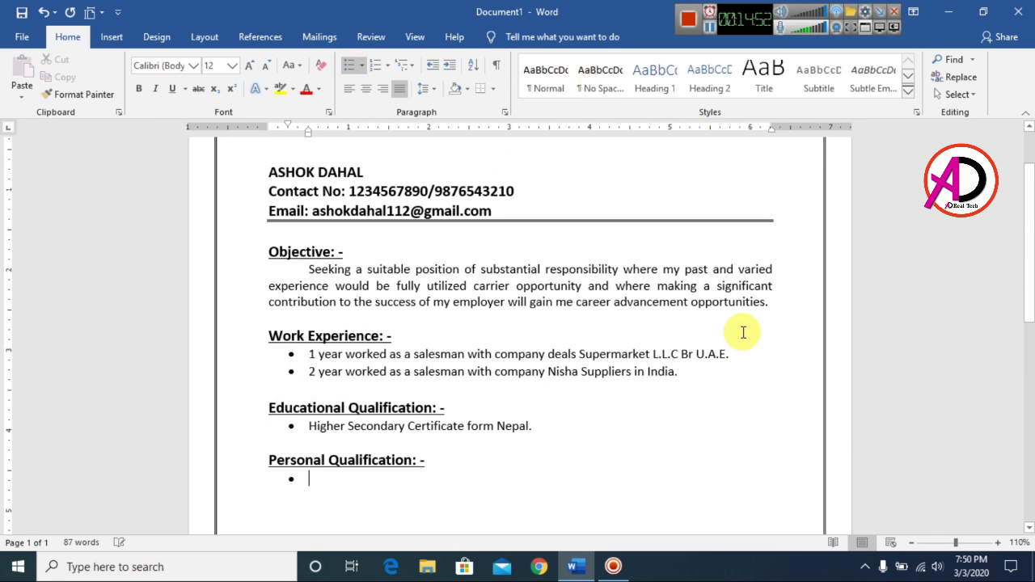
text(A )
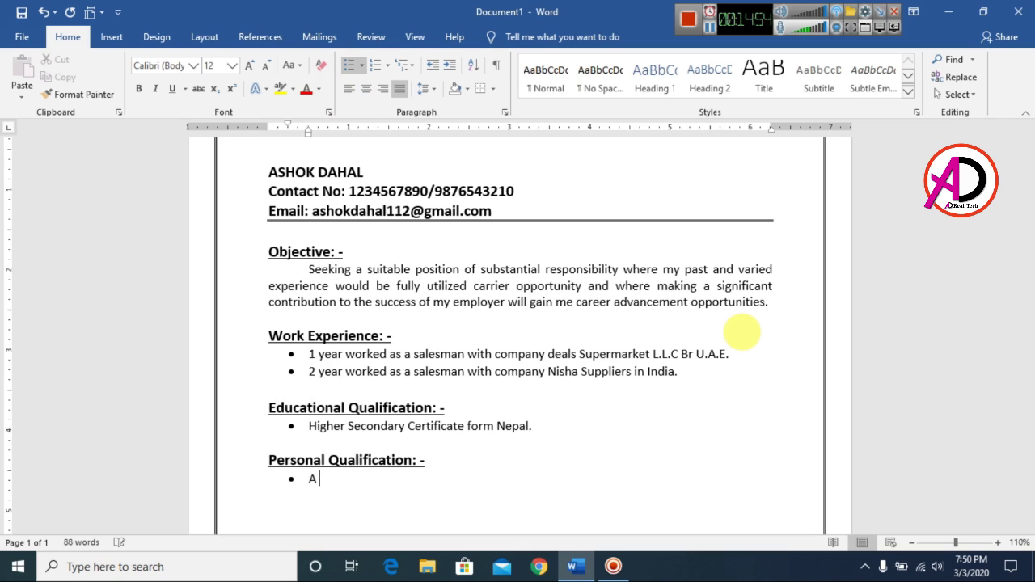
text(self S)
key(BackSpace)
key(BackSpace)
key(BackSpace)
key(BackSpace)
key(BackSpace)
key(BackSpace)
text(Self Started and storc)
key(BackSpace)
key(BackSpace)
key(BackSpace)
key(BackSpace)
key(BackSpace)
text(strong leader / team)
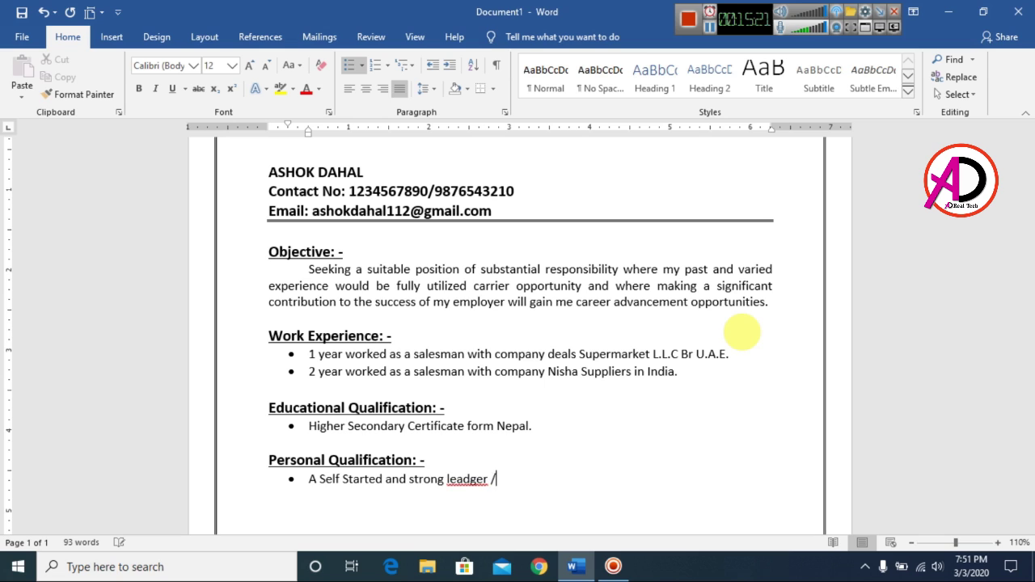
text( player with versatility)
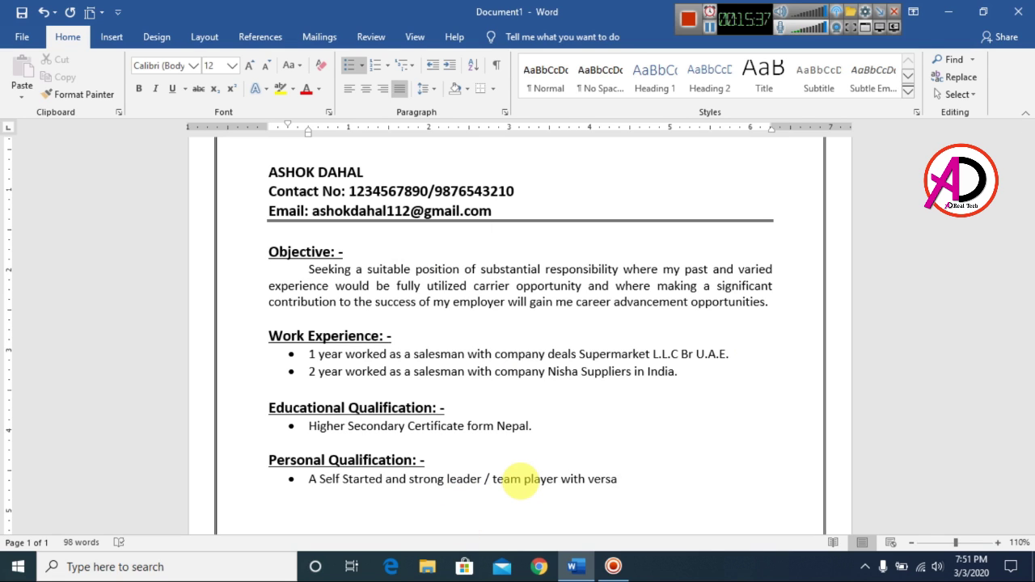
key(Return)
Step: Add 'Able to communicate effectively with colleagues and management', end both bullets with full stops, and close the list
text(Able to communicate e)
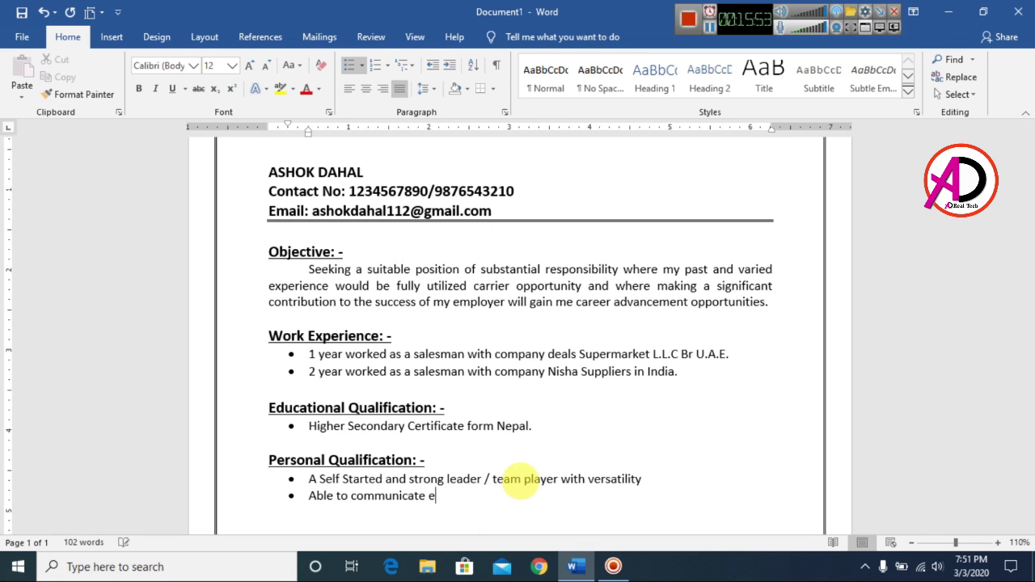
text(ffectively with colleagues and management)
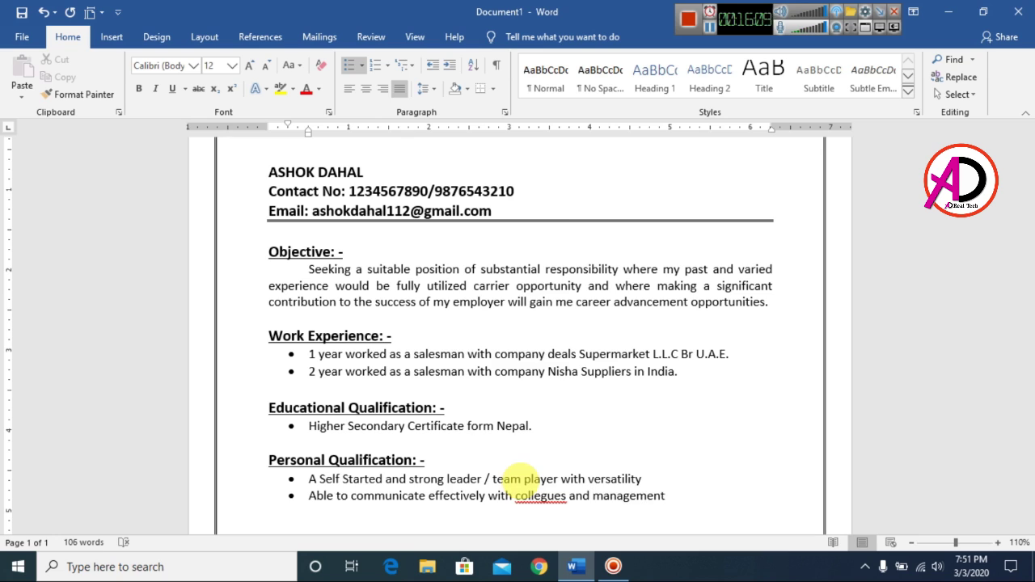
key(Up)
text(.)
click(686, 497)
text(.)
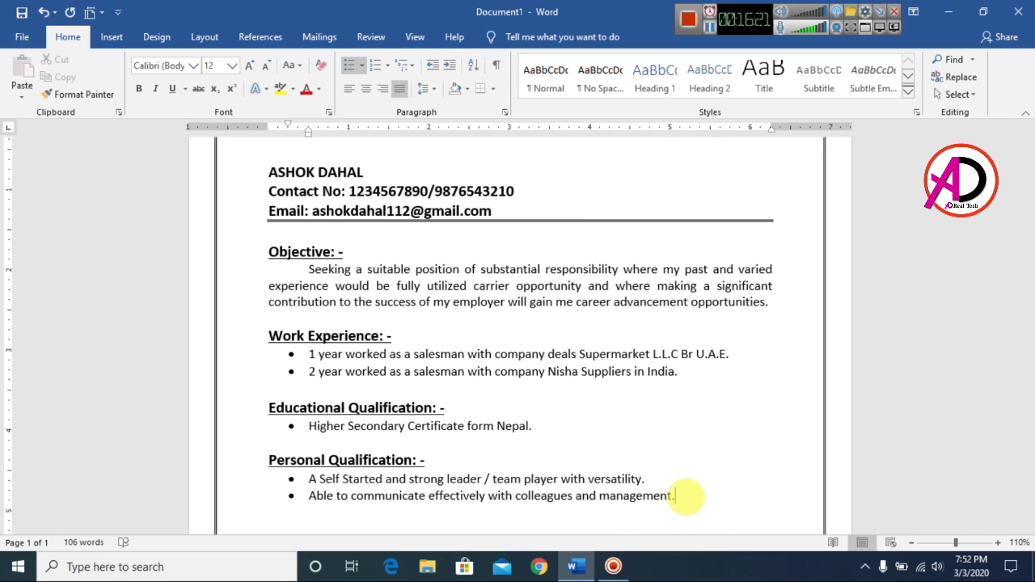
key(Return)
key(Return)
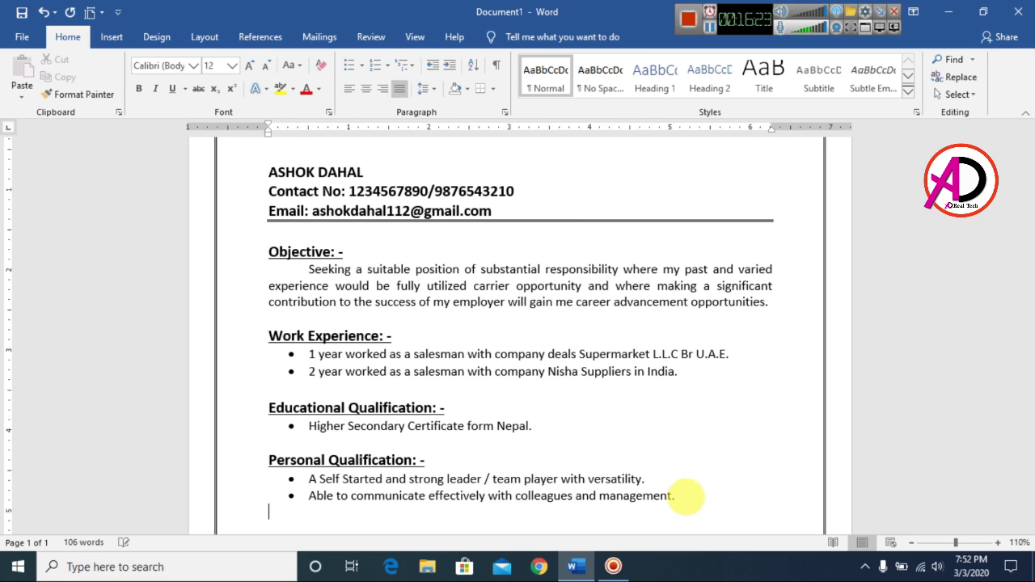
key(Return)
Step: Type 'Passport Details:' and make it bold, underlined and 14 pt
text(Passport Details)
key(ctrl+shift+Left)
key(ctrl+shift+Left)
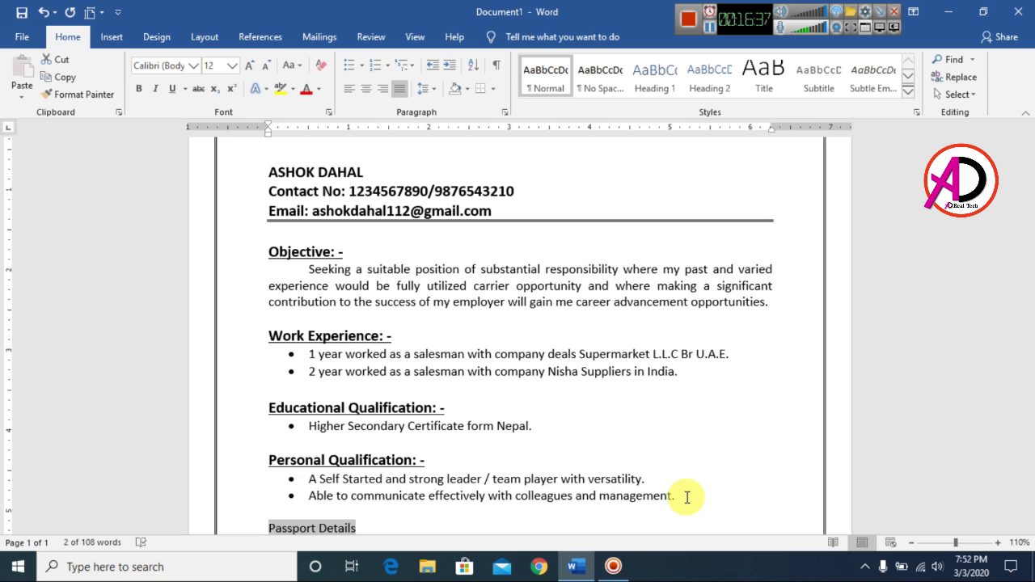
key(ctrl+shift+period)
key(ctrl+shift+period)
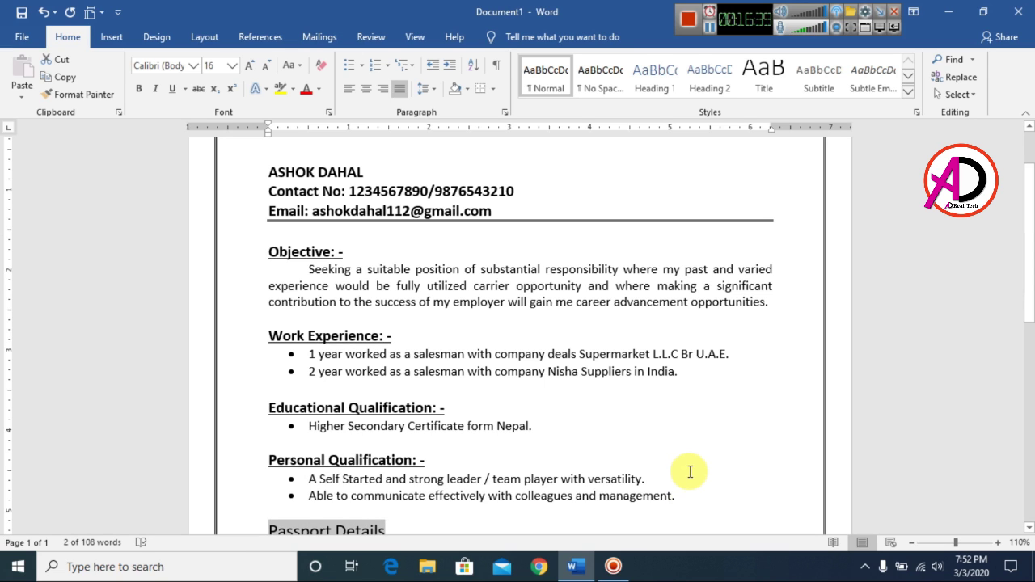
scroll(689, 471, down, 1)
key(ctrl+shift+comma)
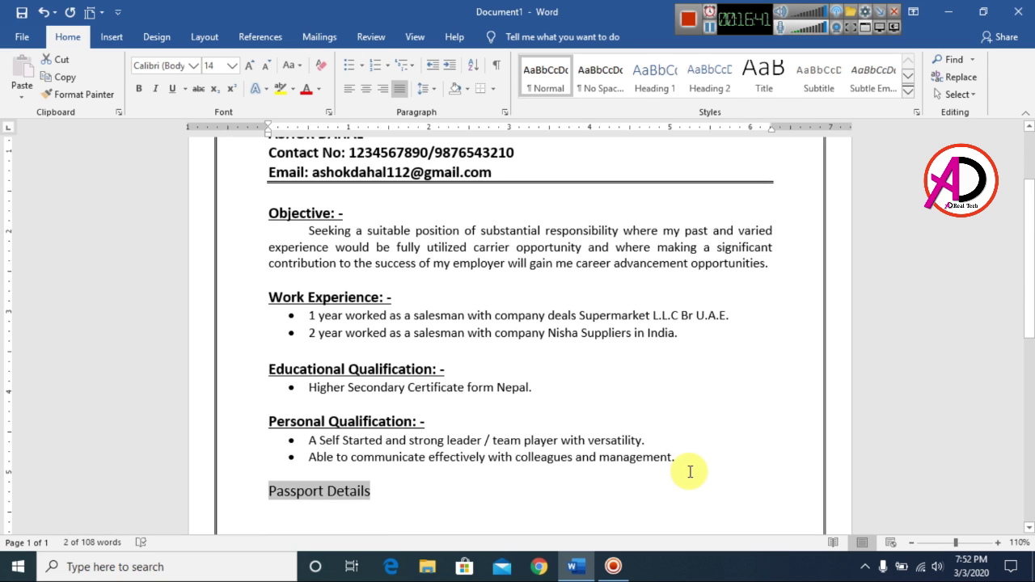
key(ctrl+u)
key(ctrl+b)
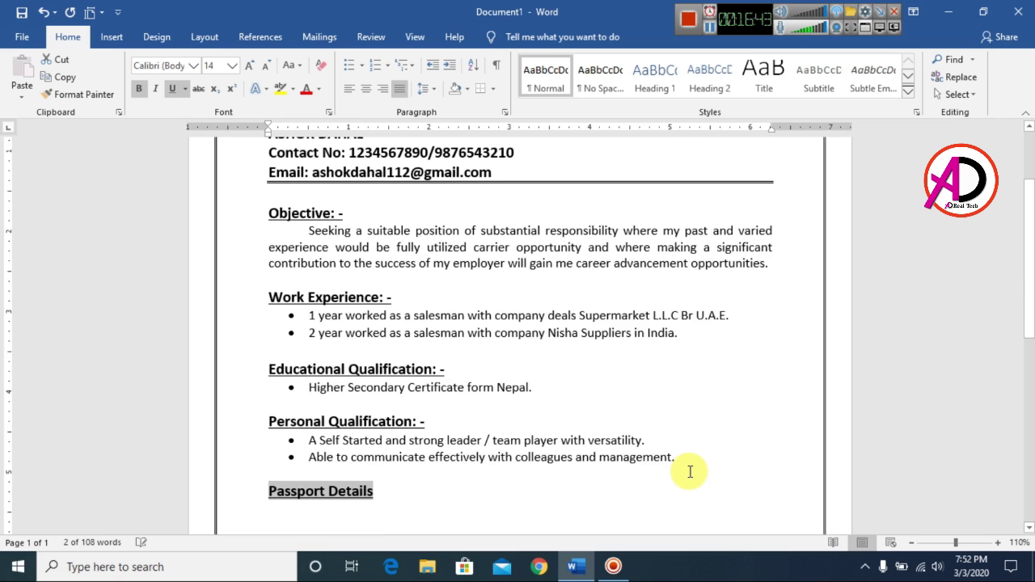
key(End)
text(:)
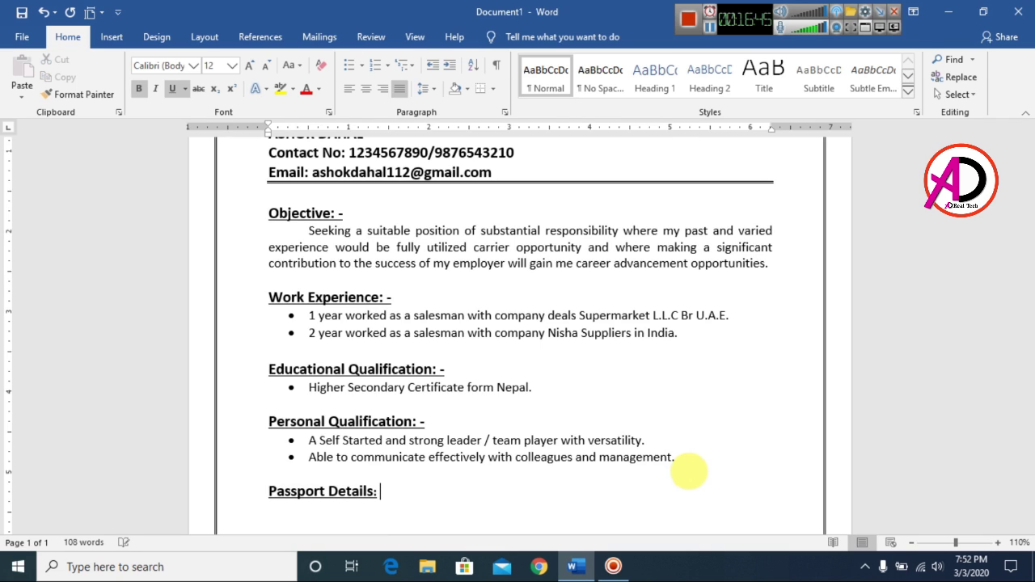
Step: Start an indented plain 12 pt line below the heading, without bold or underline
key(Return)
key(ctrl+bracketleft)
key(ctrl+bracketright)
key(ctrl+b)
key(ctrl+u)
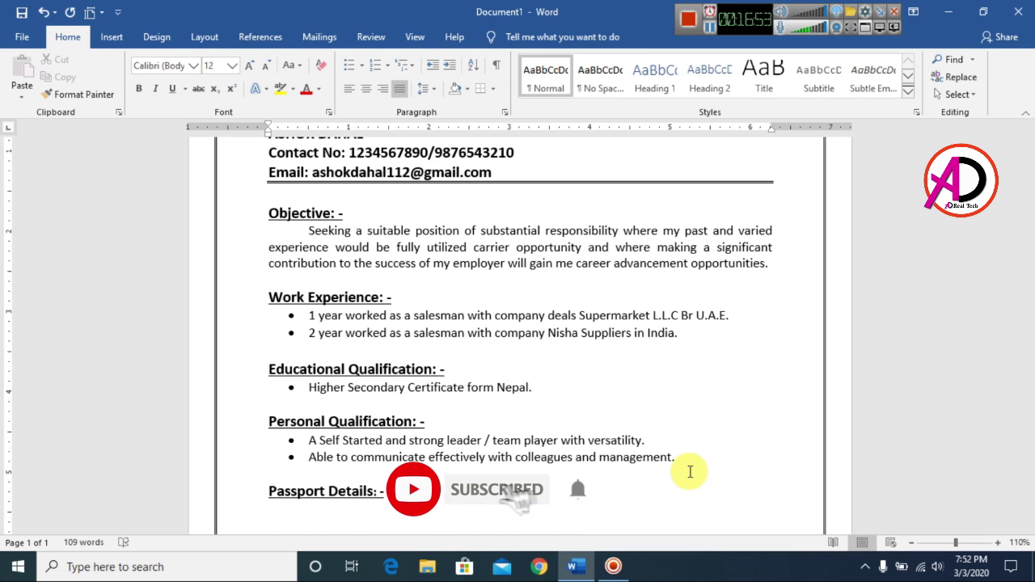
key(Tab)
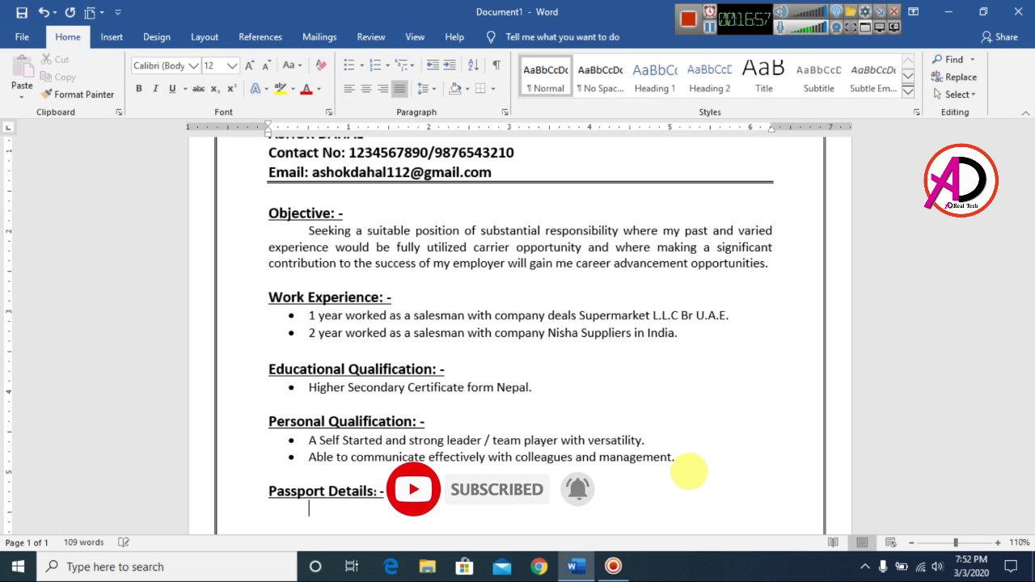
Step: Enter tab-aligned lines for Passport No (the passport number) and Issue Date 04/04/2012
text(Pass)
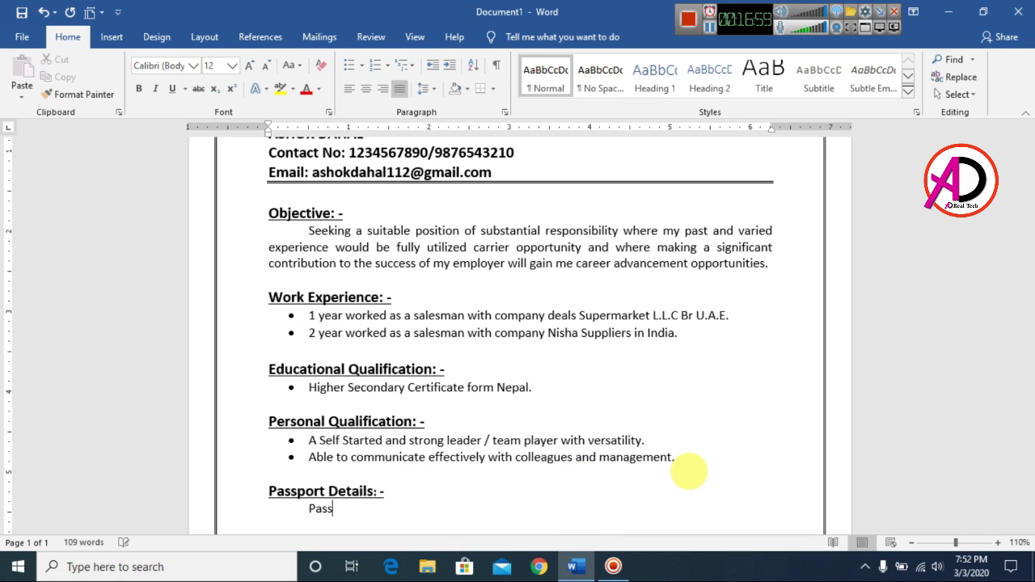
text(port No)
key(Tab)
key(Tab)
text(:)
key(Tab)
key(Return)
key(Tab)
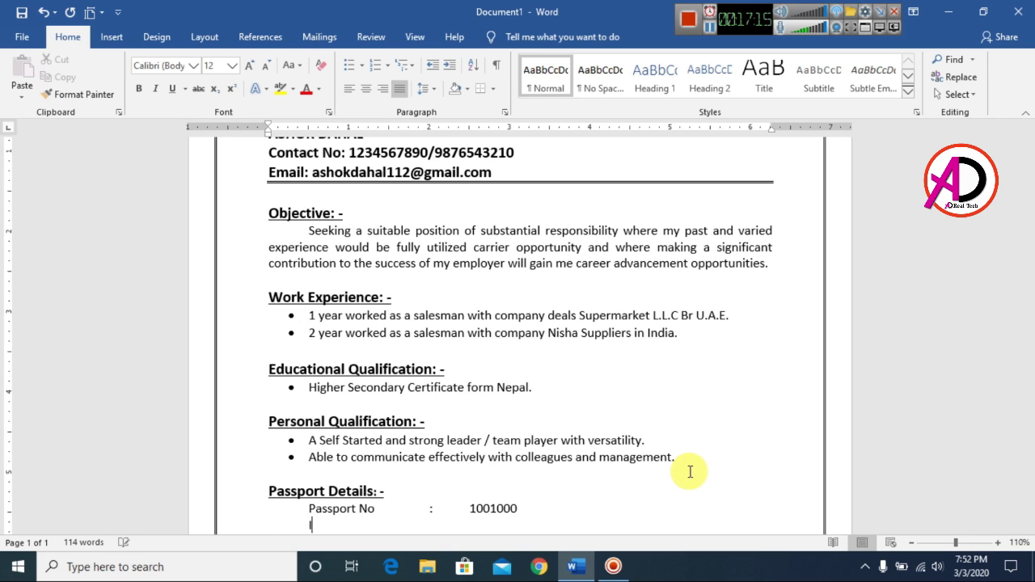
text(Issue Date)
key(Tab)
key(Tab)
text(:)
key(Tab)
text(04/04/2012)
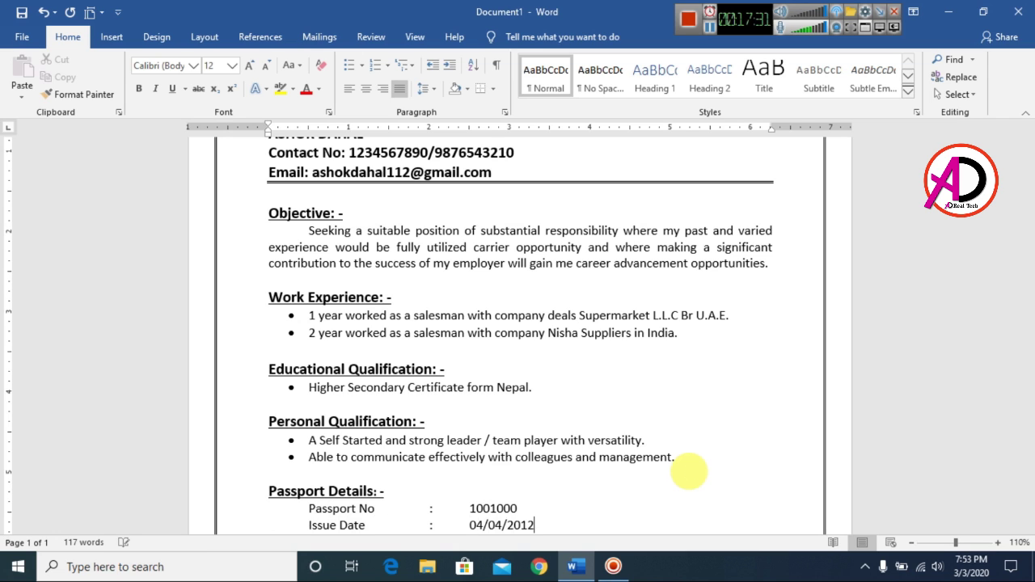
Step: Add the Valid Date 04/03/2024 line, return to the margin, and type 'Language Known: -'
key(Return)
key(Tab)
text(Valid Date)
key(Tab)
key(Tab)
text(:)
key(Tab)
text(04/03/2024)
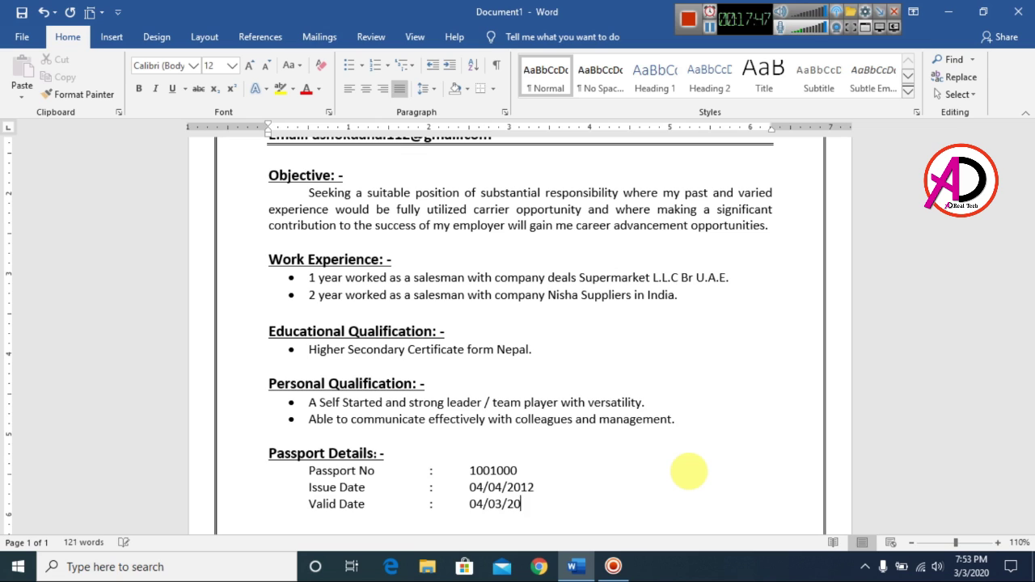
key(Return)
key(BackSpace)
key(Return)
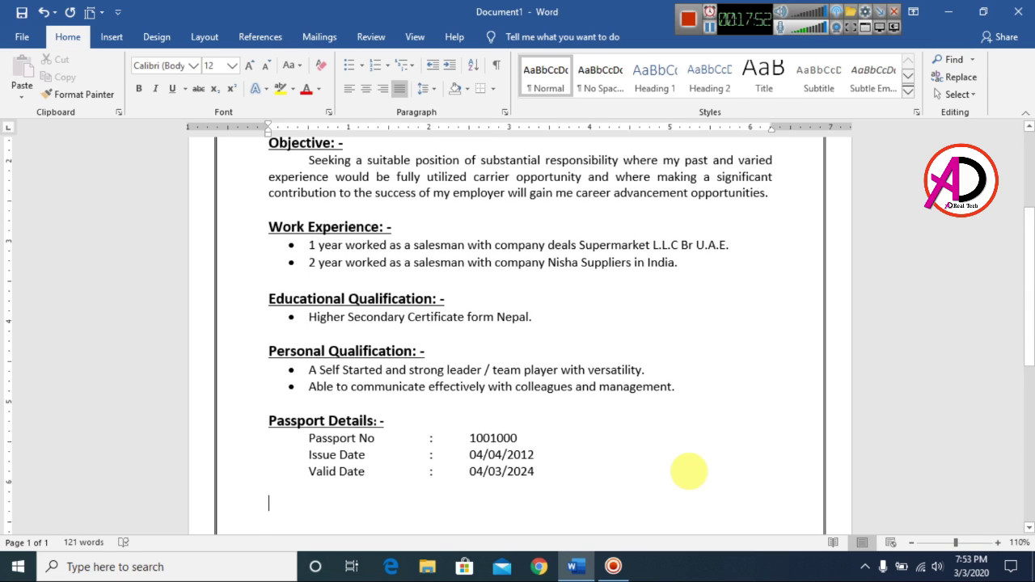
text(L)
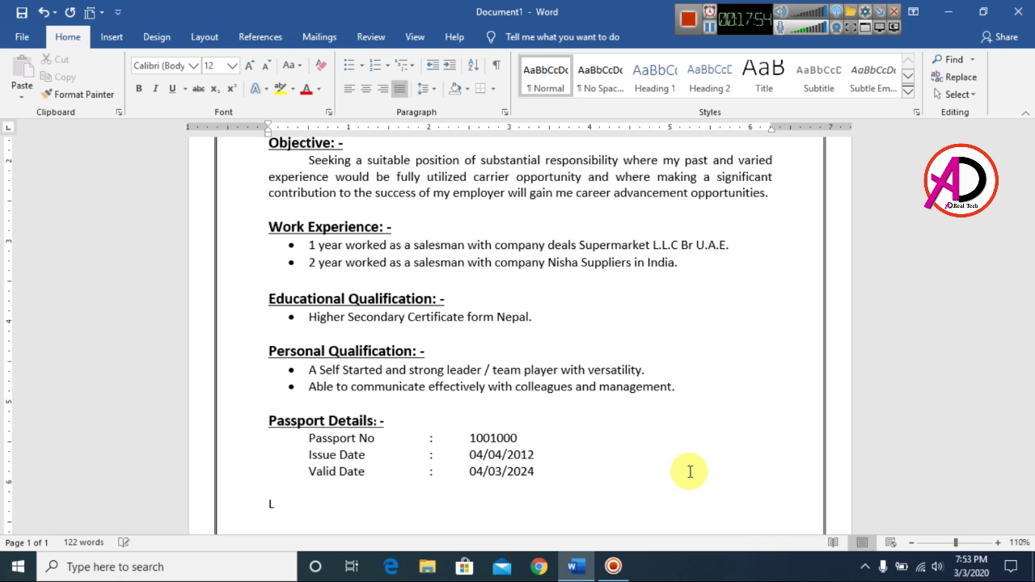
text(anguage Known: -)
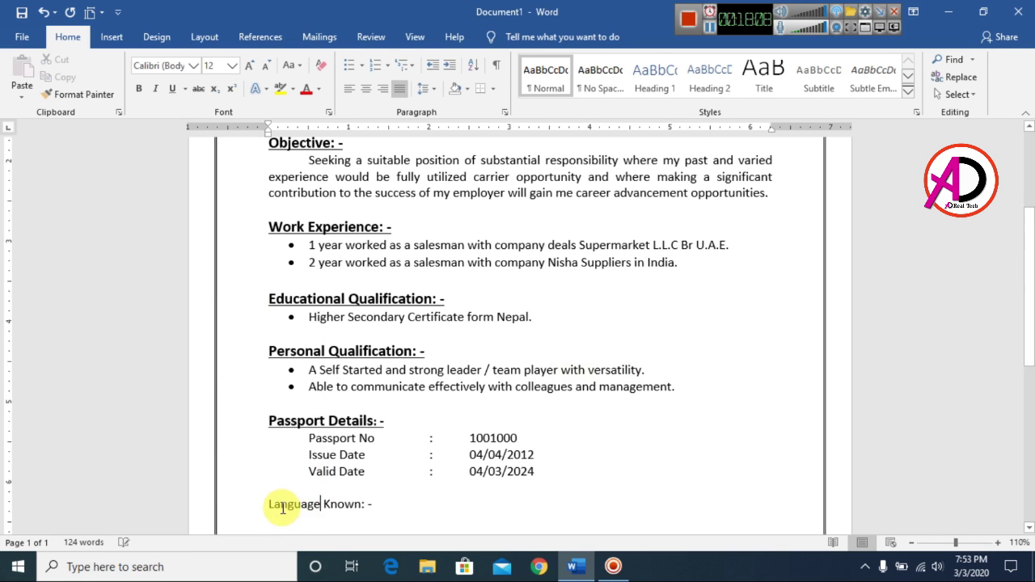
Step: Make the 'Language Known: -' heading bold, underlined and 14 pt
triple_click(395, 500)
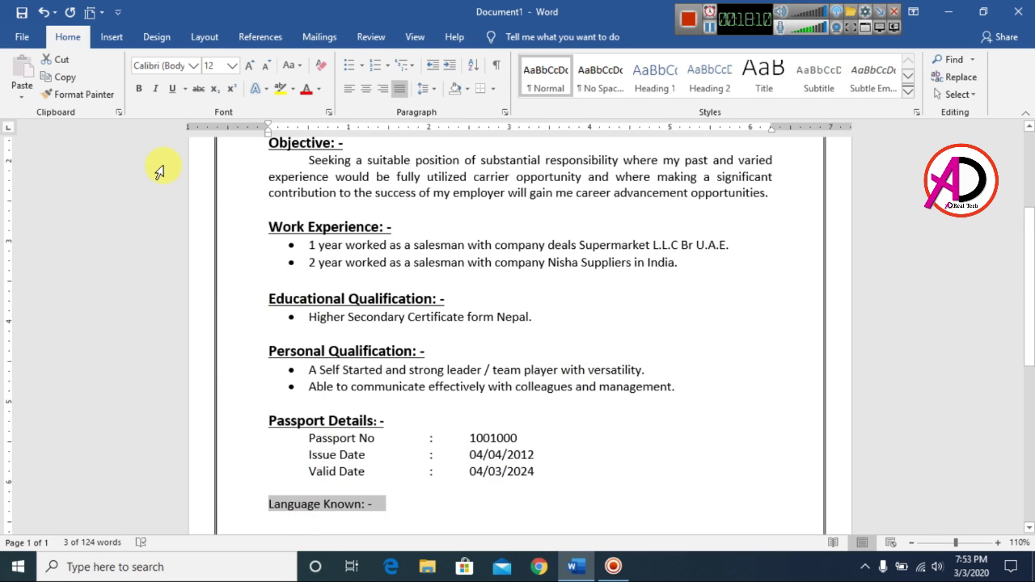
key(ctrl+shift+period)
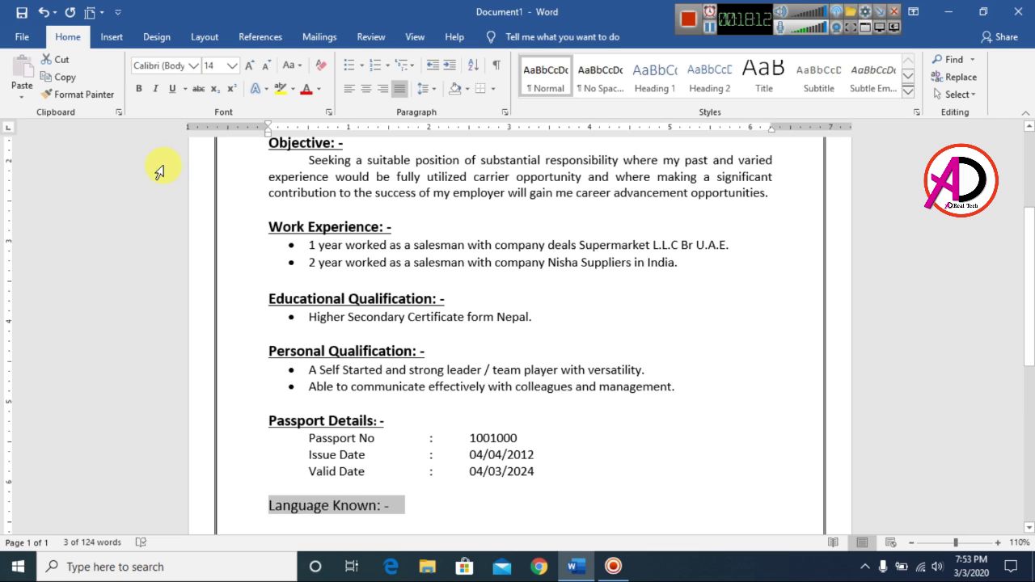
key(ctrl+b)
key(ctrl+u)
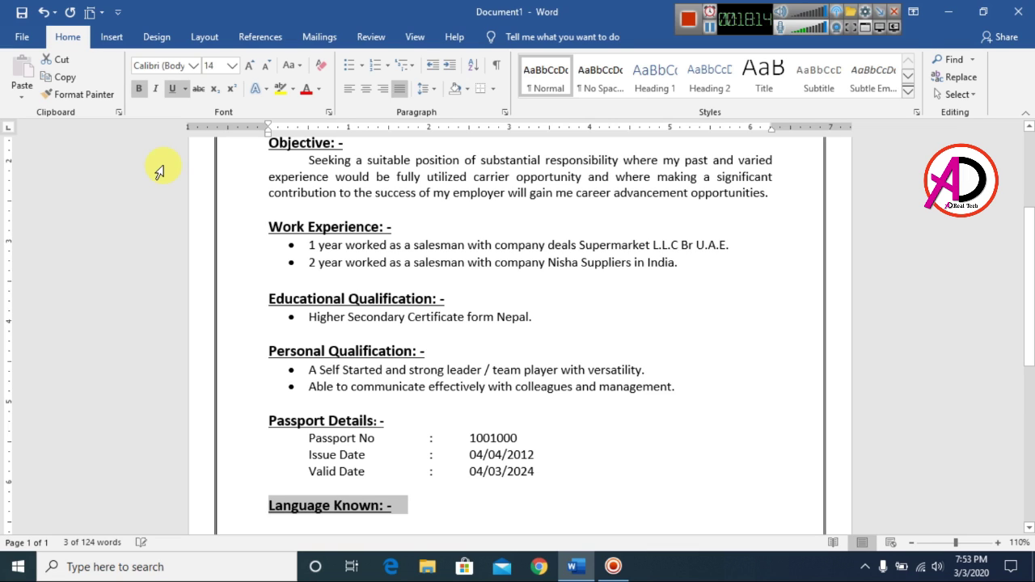
key(End)
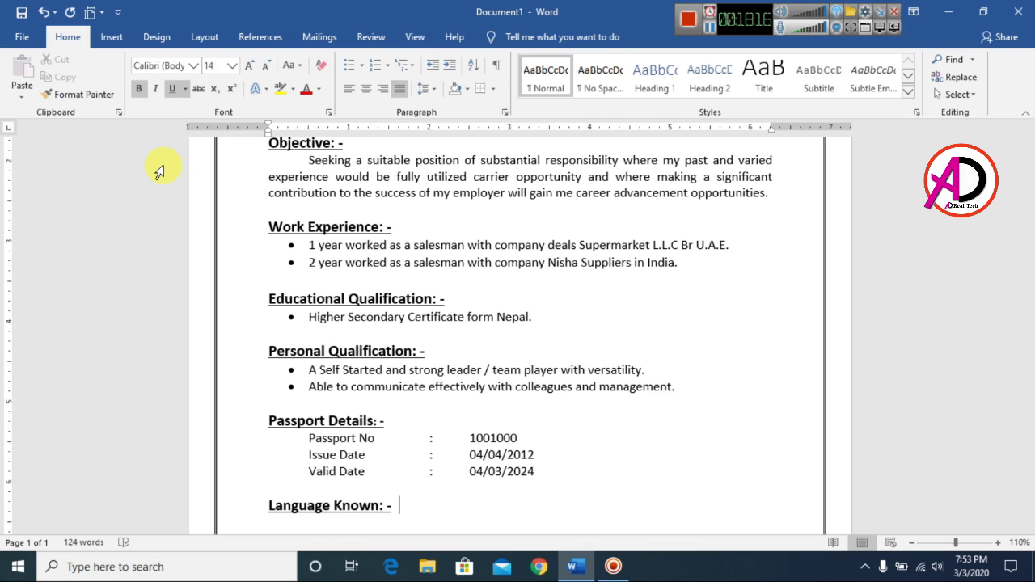
Step: Add a plain bullet 'English, Hindi' below and begin the 'Personal Information: -' line
key(Return)
key(ctrl+b)
key(ctrl+u)
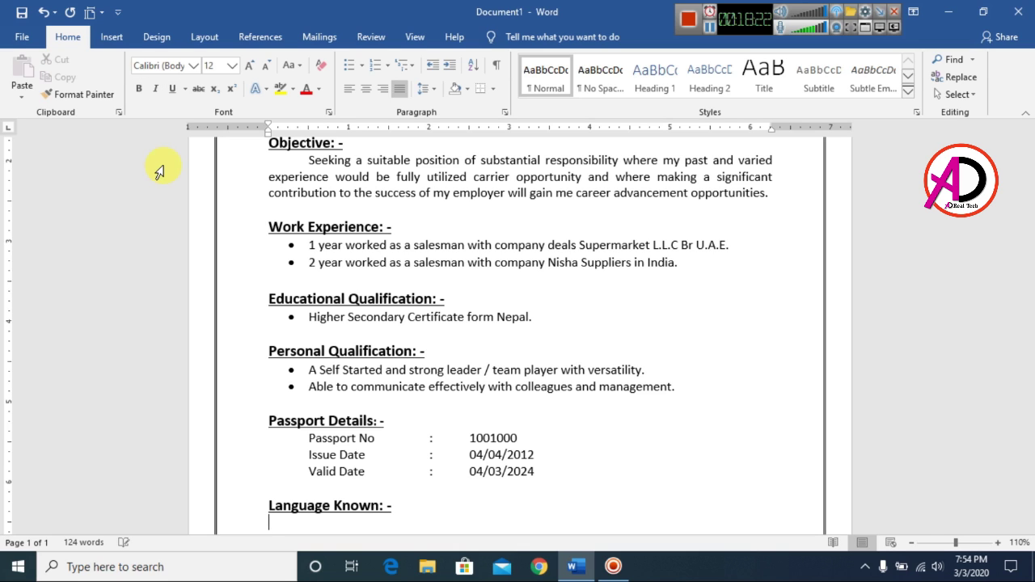
key(Tab)
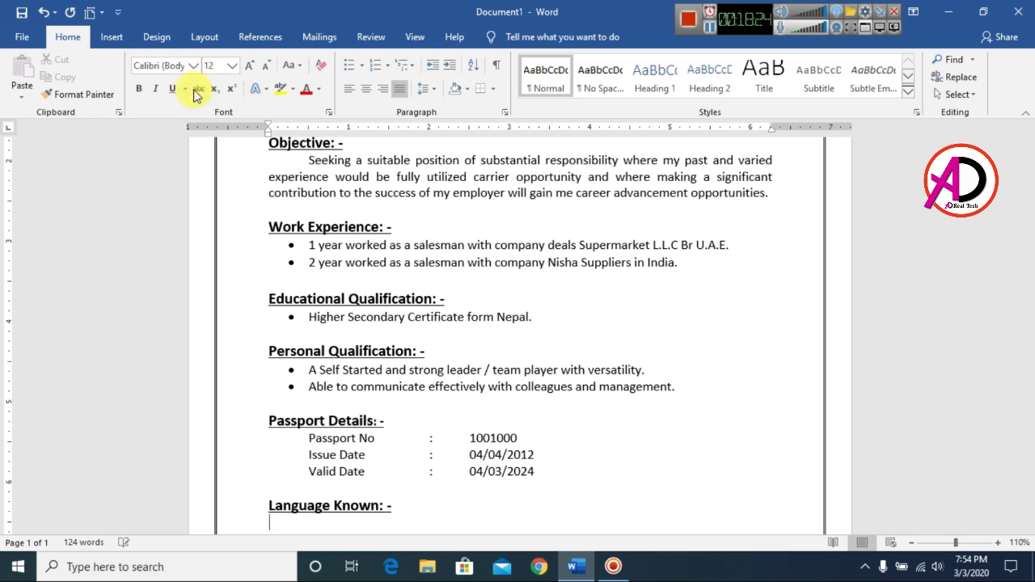
click(349, 65)
scroll(430, 235, down, 3)
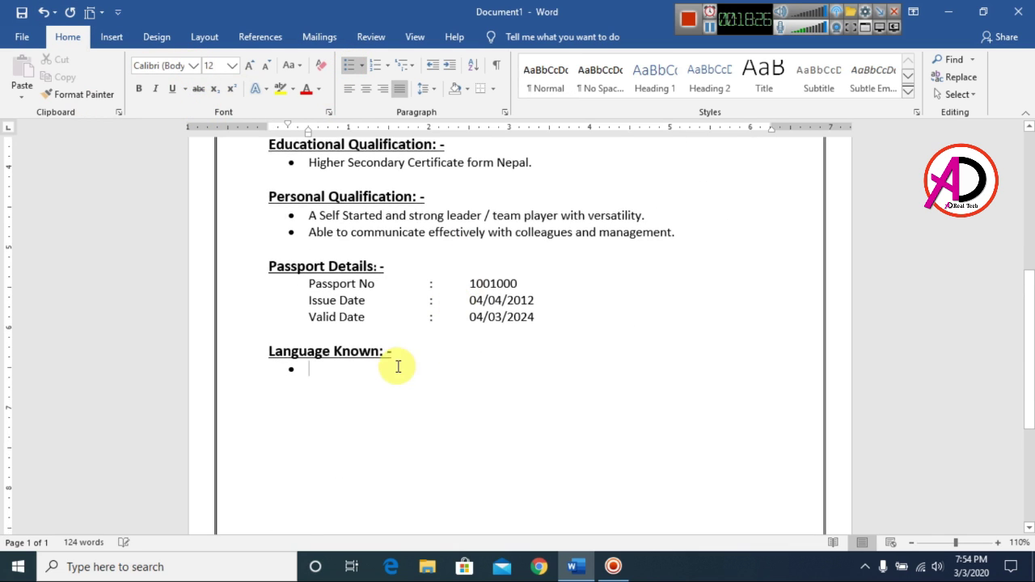
text(E)
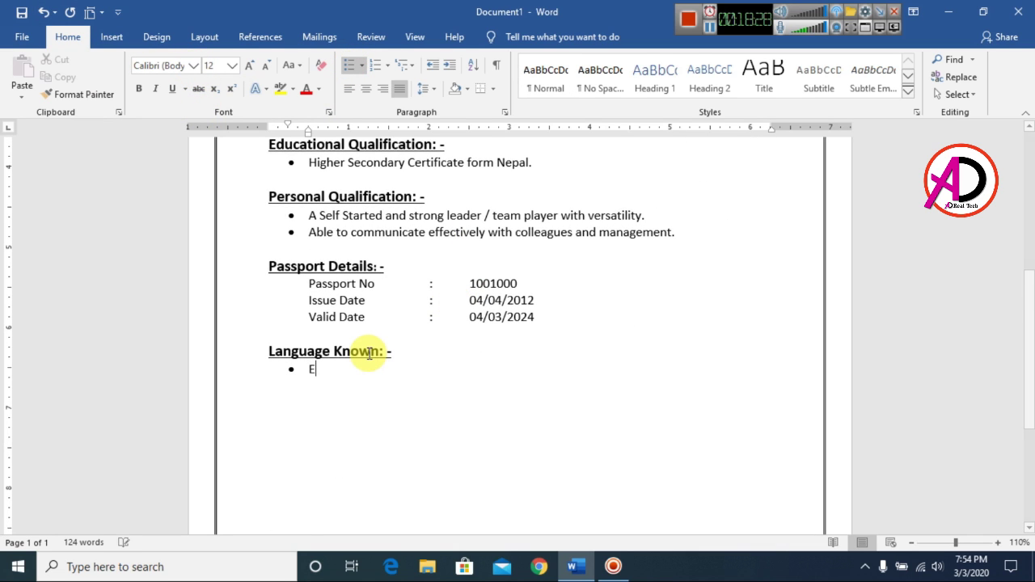
text(nglish, Hindi)
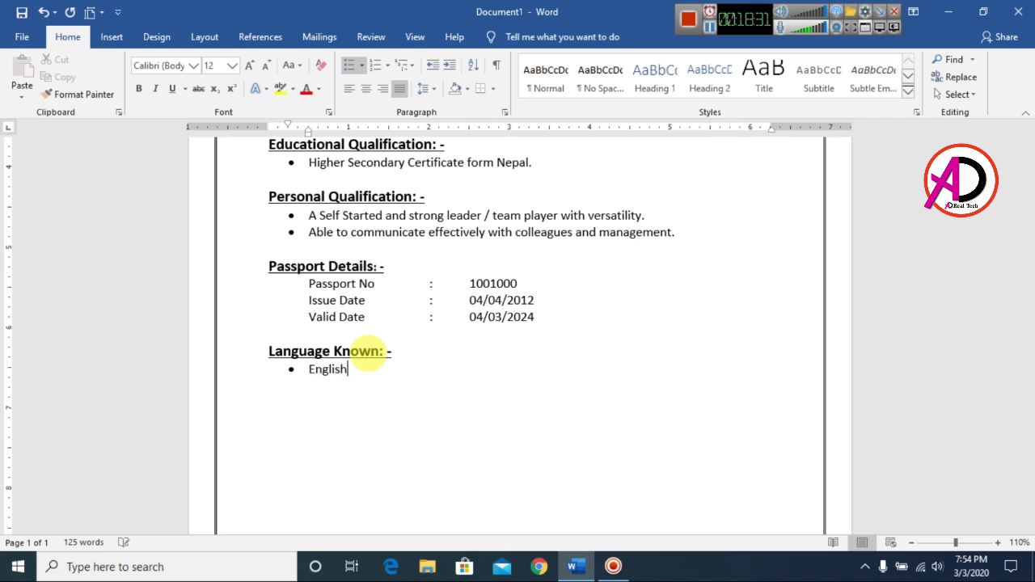
key(Return)
key(Return)
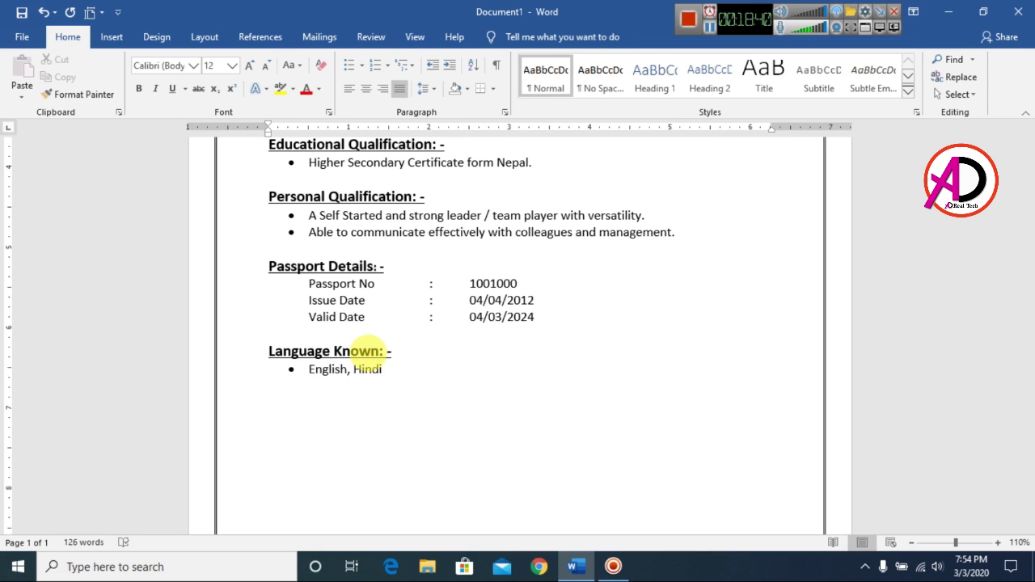
text(Personal Information: -)
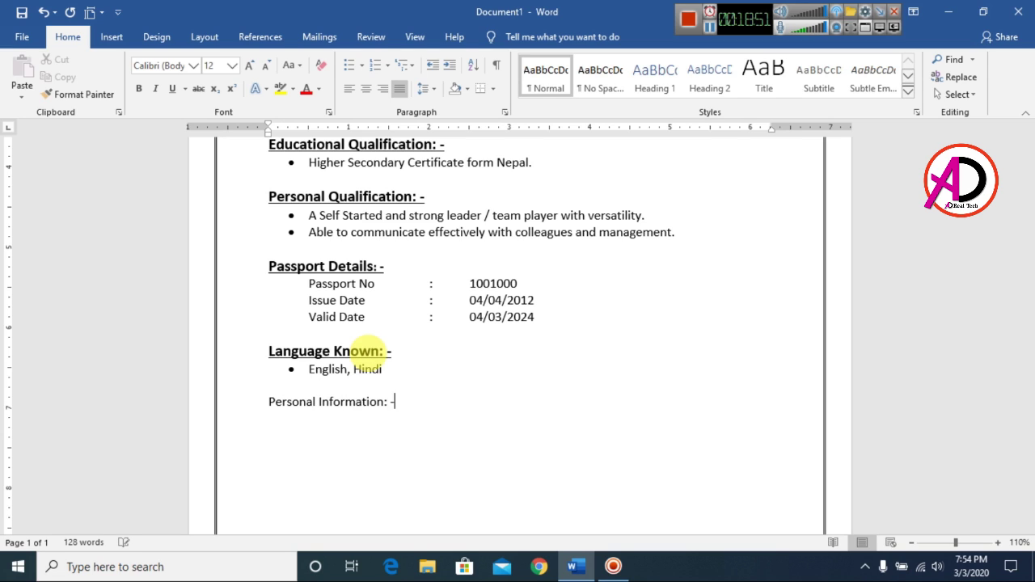
Step: Make 'Personal Information: -' bold, underlined and 14 pt
key(ctrl+shift+Left)
key(ctrl+shift+Left)
key(ctrl+shift+Left)
key(ctrl+shift+Left)
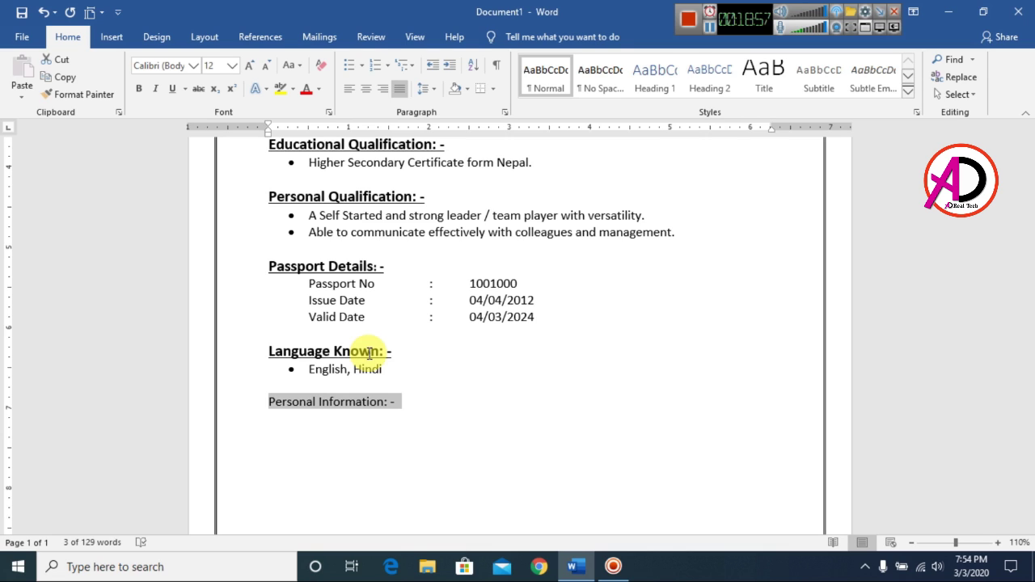
key(ctrl+b)
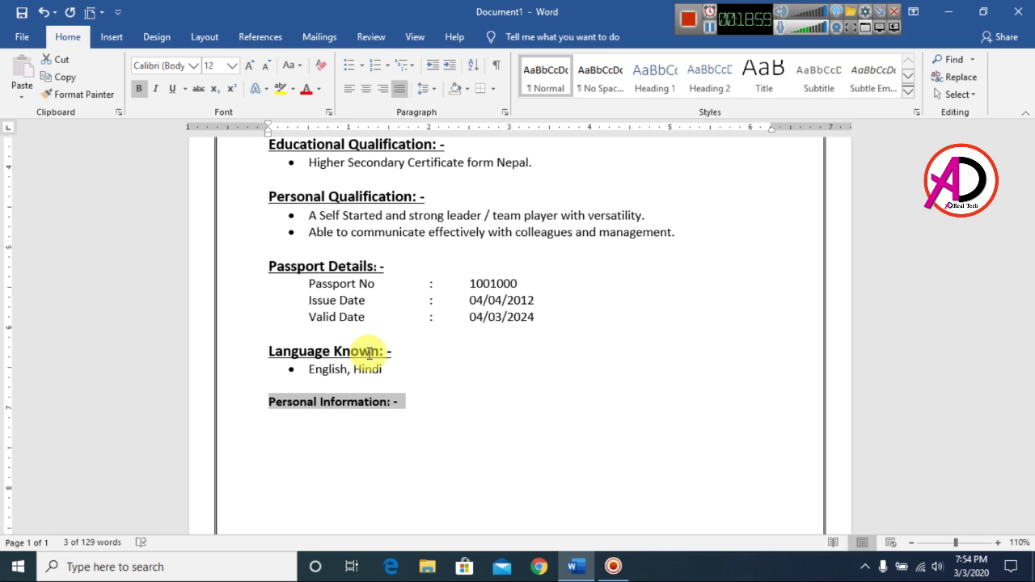
key(ctrl+u)
key(ctrl+shift+period)
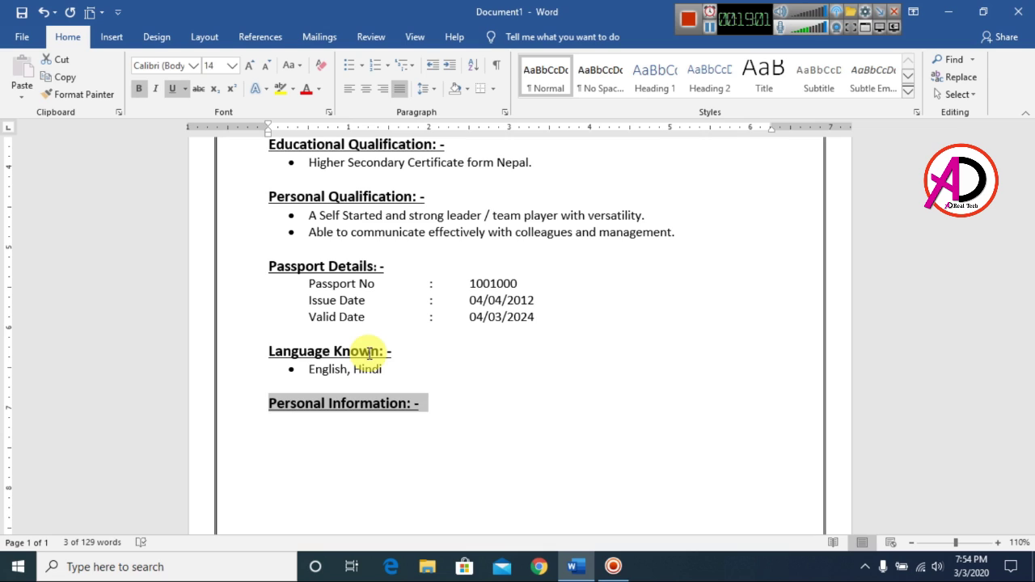
key(End)
Step: Start a new line beneath it with bold and underline turned off
key(Return)
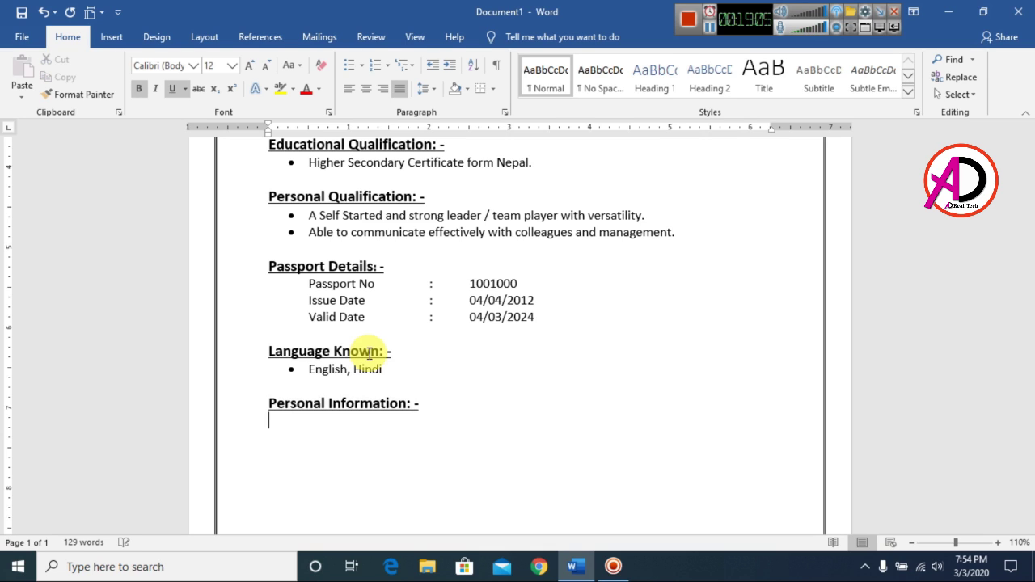
key(ctrl+b)
key(ctrl+u)
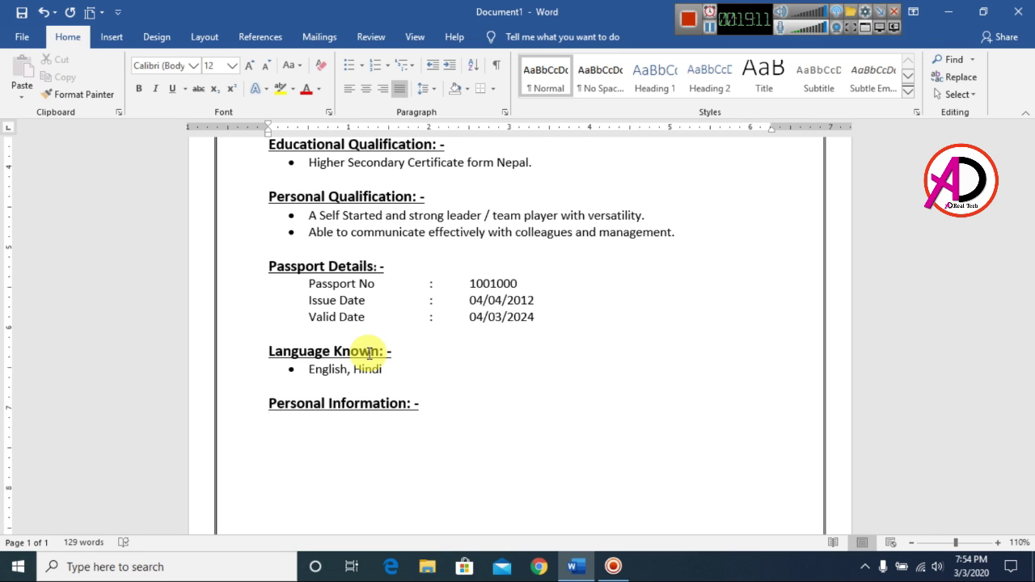
scroll(208, 247, down, 2)
scroll(242, 186, up, 2)
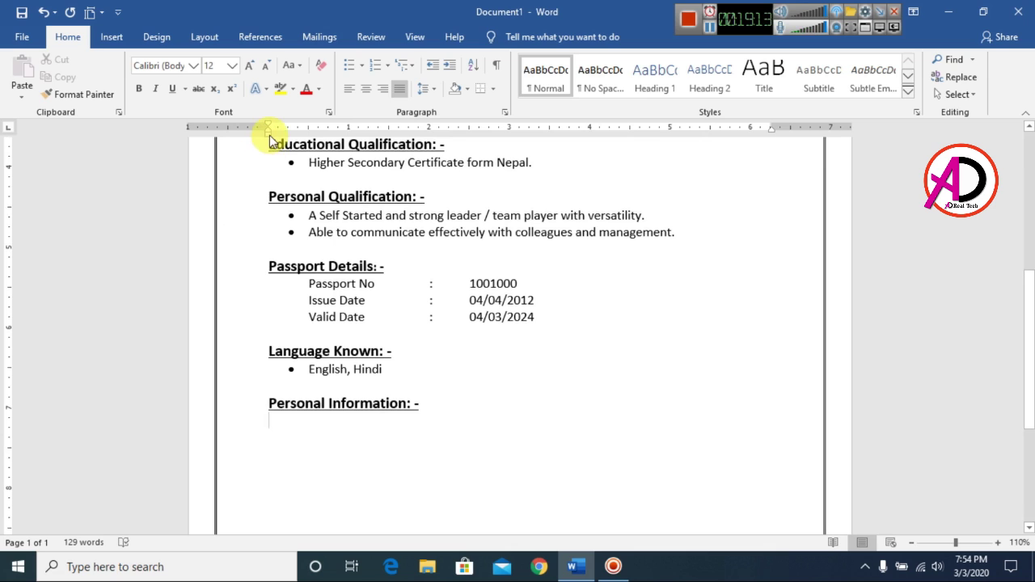
Step: Add an indented, tab-aligned Name line with the person's full name
mouse_move(269, 130)
mouse_down()
mouse_move(313, 139)
mouse_move(303, 138)
mouse_up()
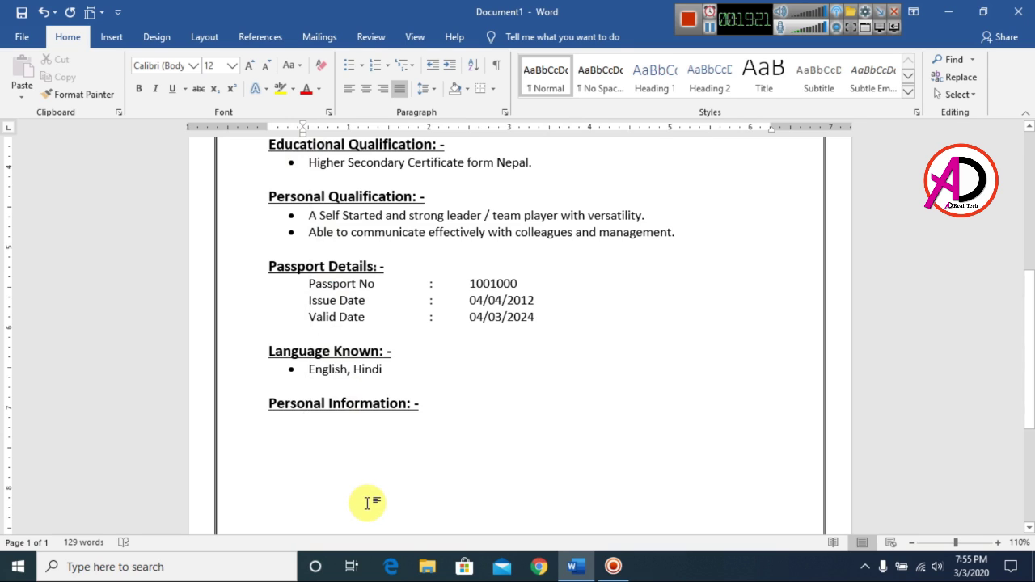
text(Name)
key(Tab)
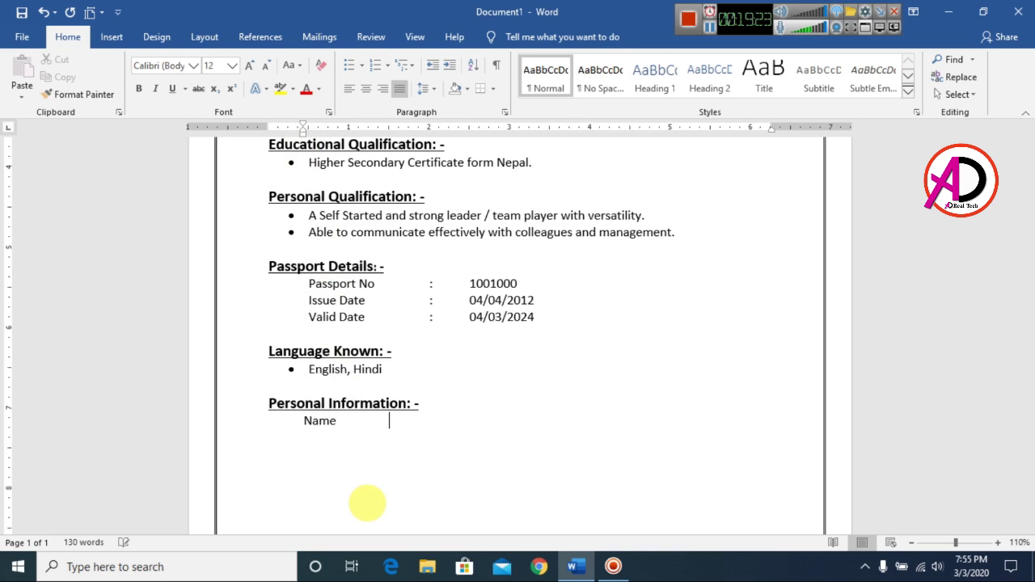
text(:)
key(Tab)
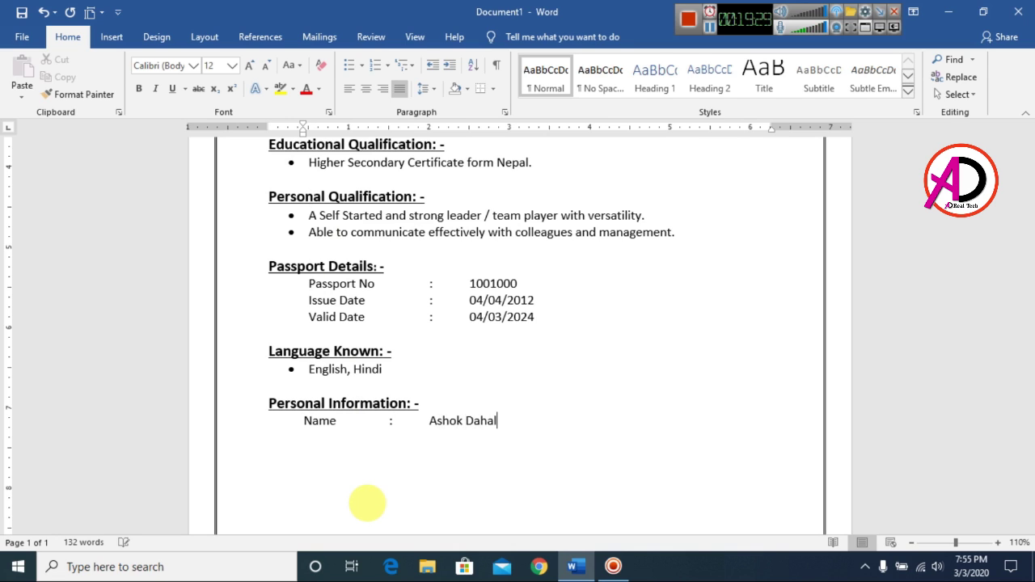
key(Return)
Step: Add tab-aligned lines for Nationality Indian, date of birth, birthplace and Gender Male
key(Tab)
key(Tab)
key(Return)
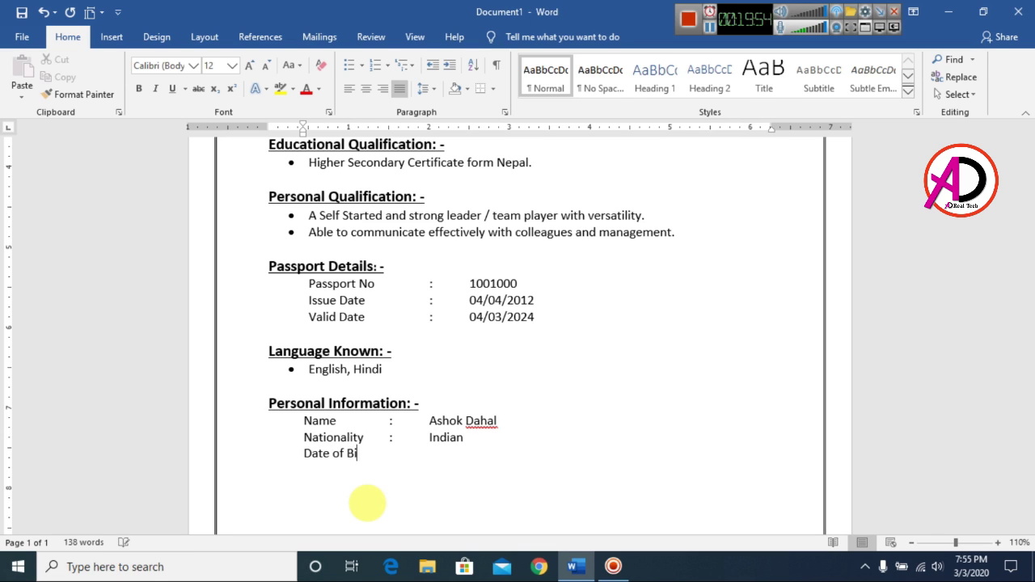
key(Return)
key(Return)
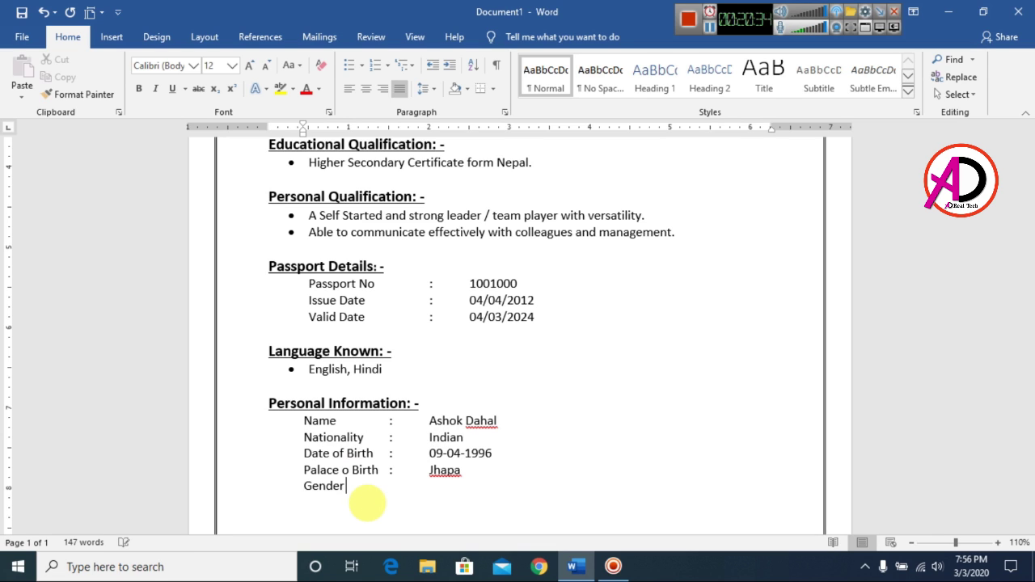
Step: Add Marital Status Single and Visa Status Employment Visa, then return to the margin
key(Return)
text(Marital Status	:	Single)
key(Return)
text(Visa Status	:	Employment Visa)
key(Return)
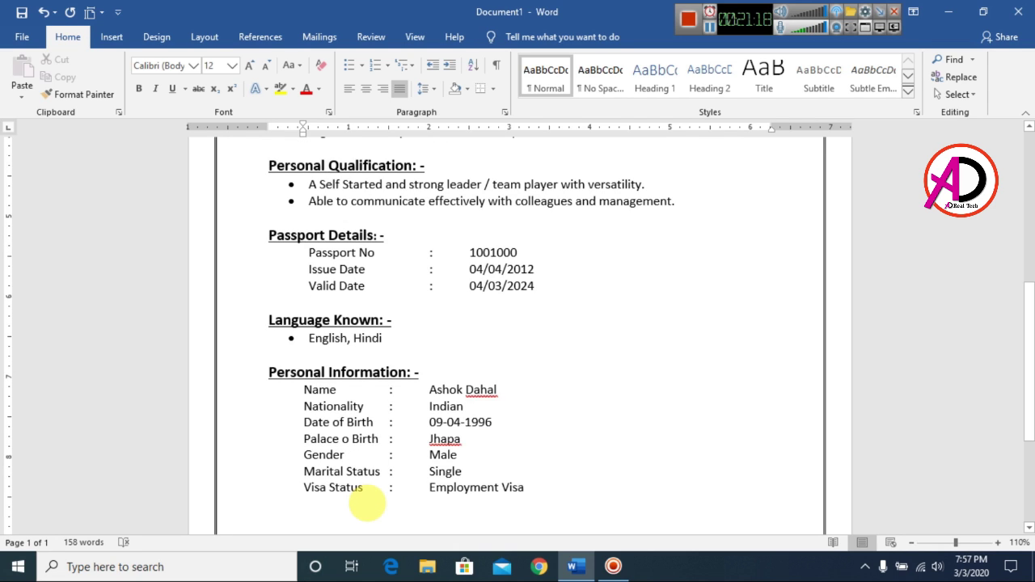
key(BackSpace)
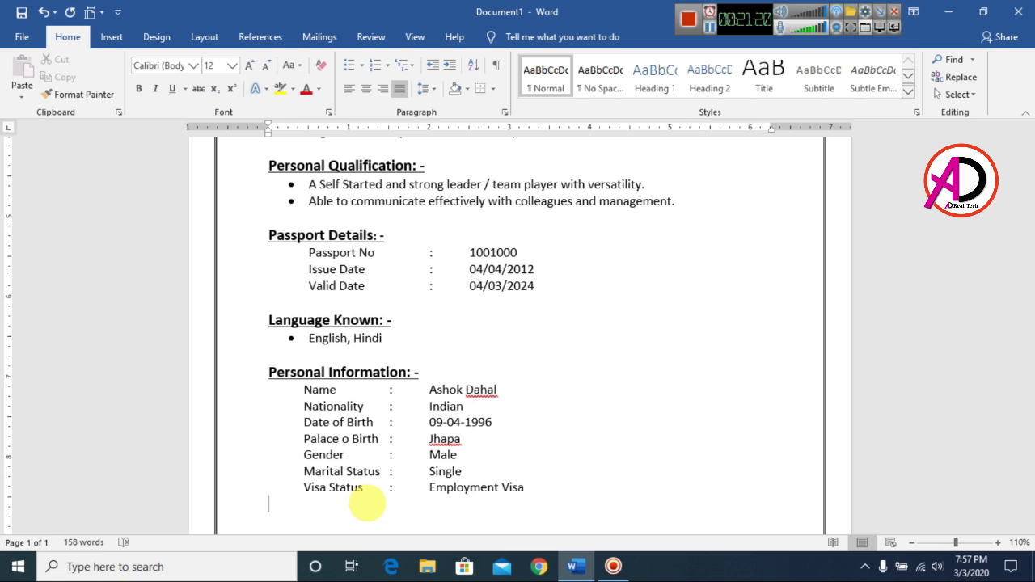
key(Return)
Step: Type the heading 'PERSONAL ATTRIBUTES: -' and make it bold, underlined and 14 pt
text(Der)
key(BackSpace)
key(BackSpace)
text(ERSONAL ATTRIBUTES :)
key(BackSpace)
key(BackSpace)
text(: -)
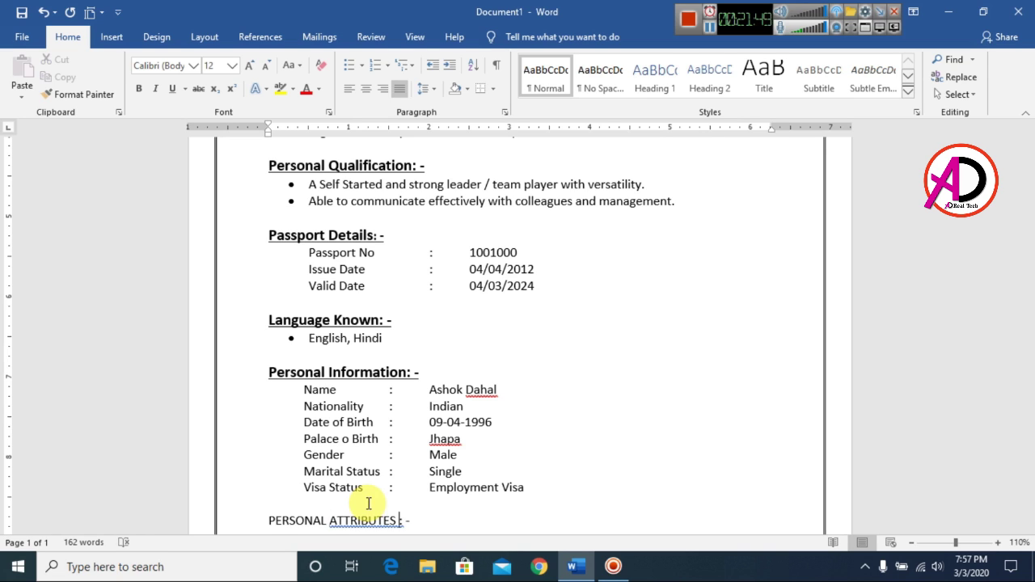
key(shift+Home)
key(ctrl+shift+period)
key(ctrl+shift+period)
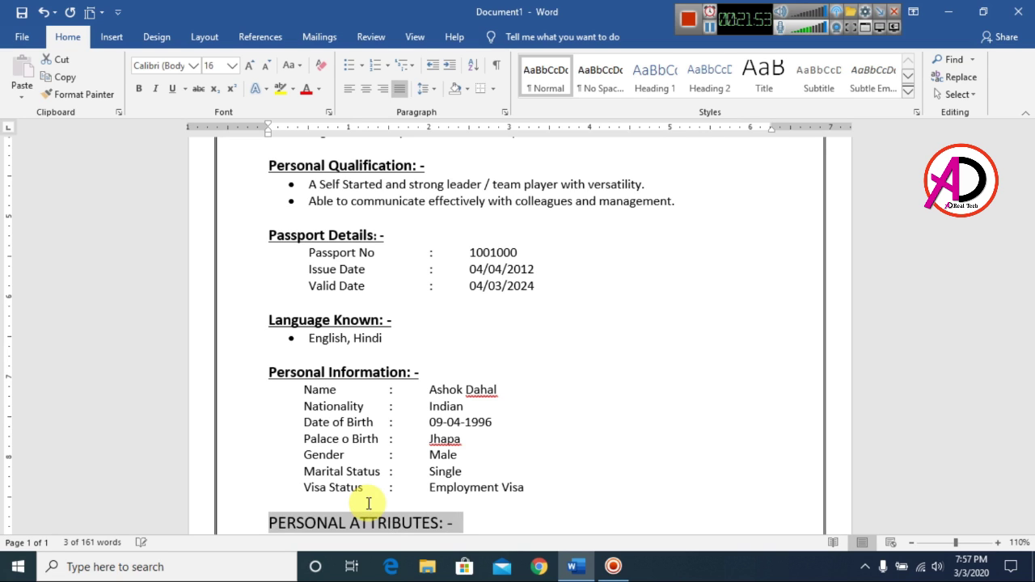
key(ctrl+shift+comma)
key(ctrl+b)
key(ctrl+u)
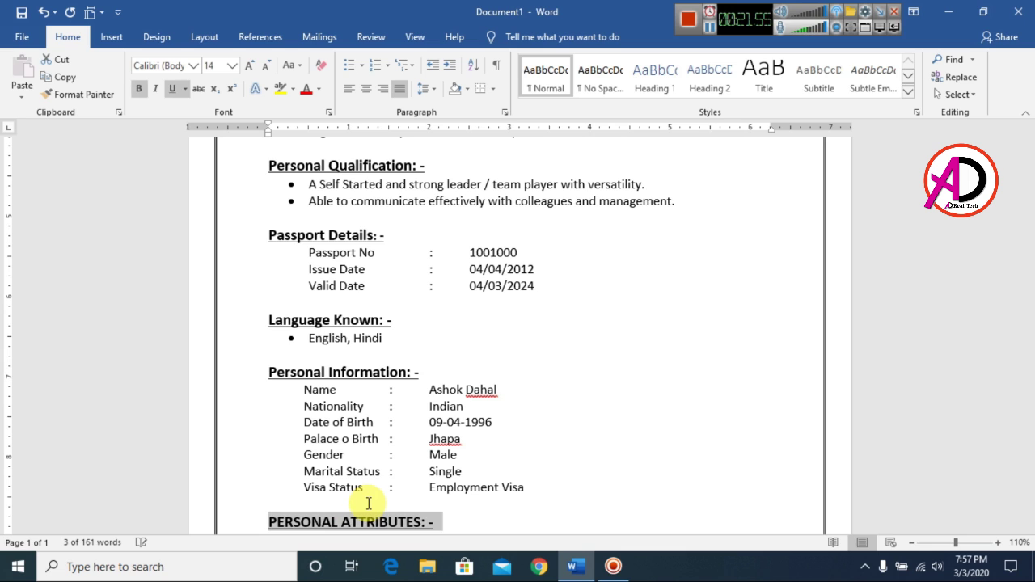
key(End)
Step: Add plain bullets 'Good Communication skills.' and 'Ability to work under pressure' below it
key(Return)
scroll(526, 461, down, 3)
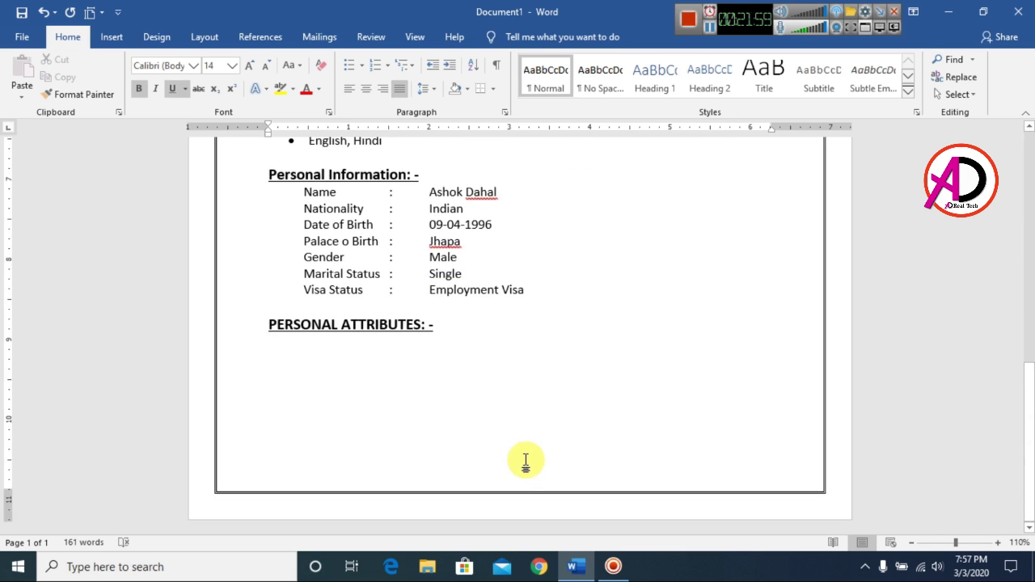
key(ctrl+b)
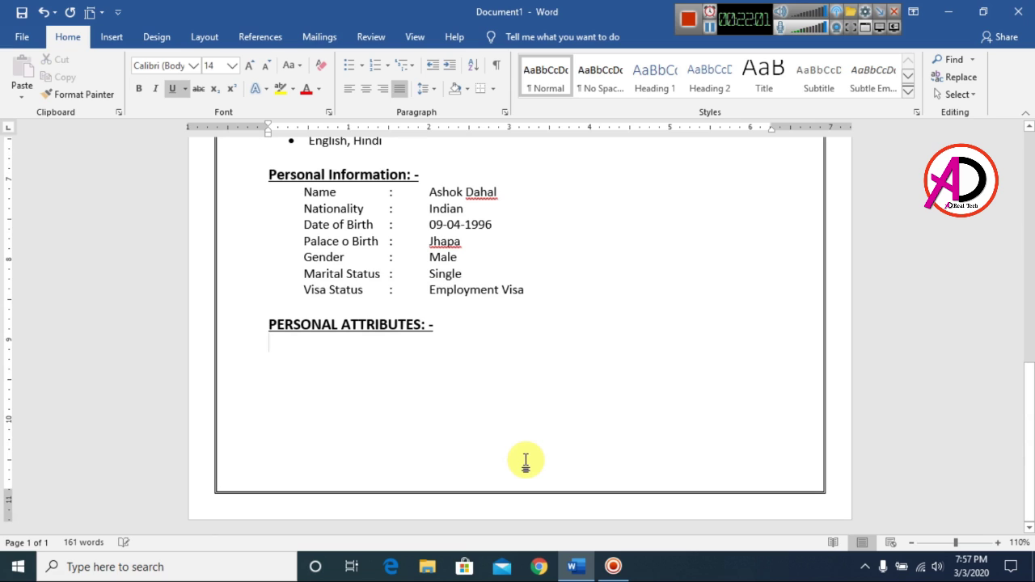
key(ctrl+u)
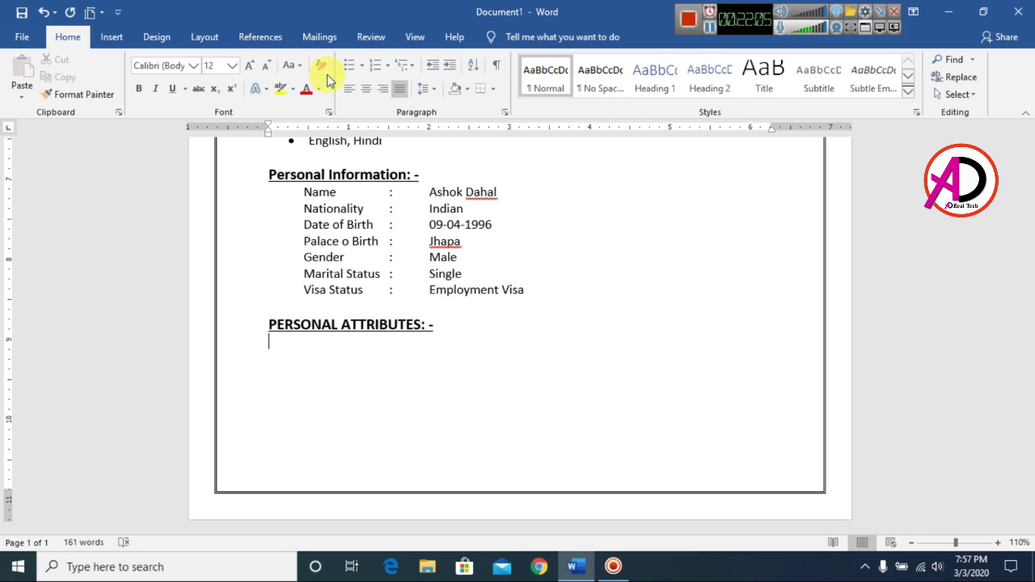
click(349, 65)
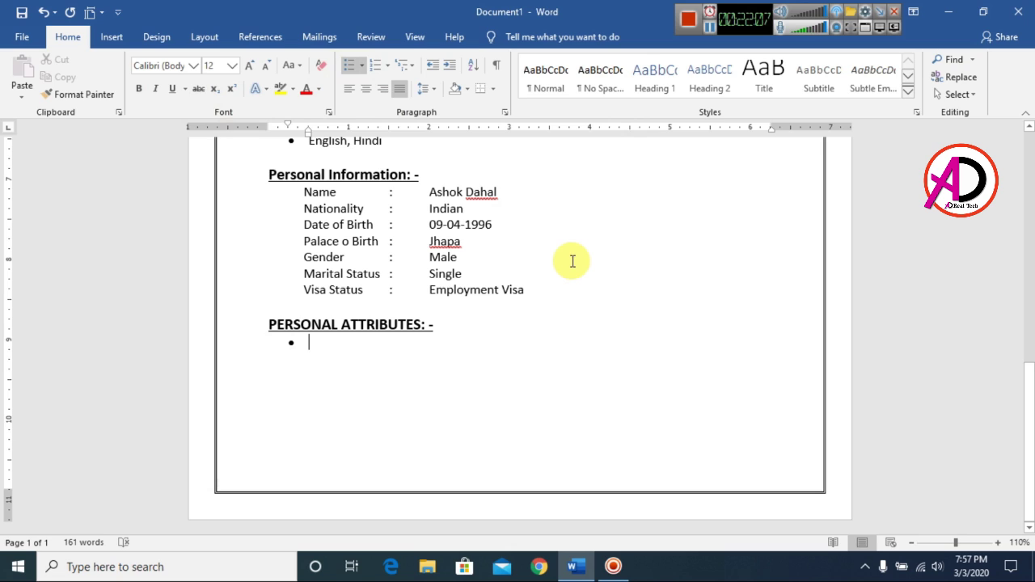
text(GOOD)
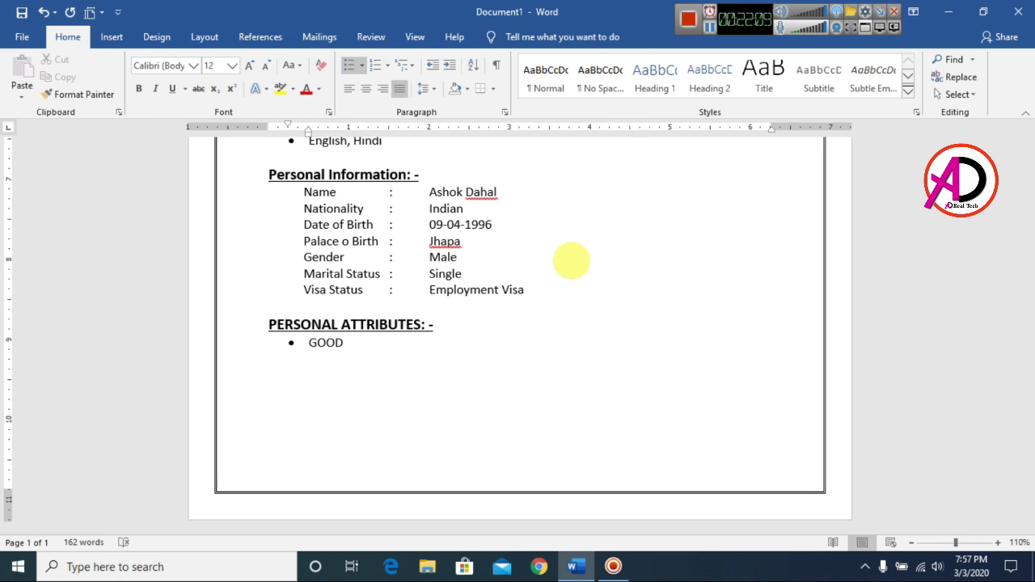
key(BackSpace)
key(BackSpace)
key(BackSpace)
key(BackSpace)
key(BackSpace)
text(Good Communication skills.)
key(Return)
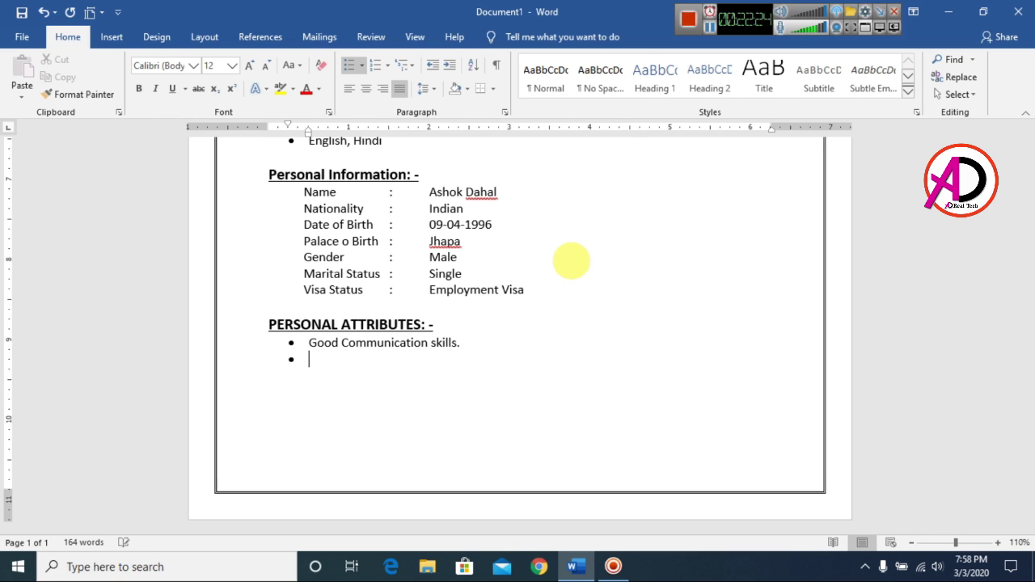
text(Ability to work under pressure)
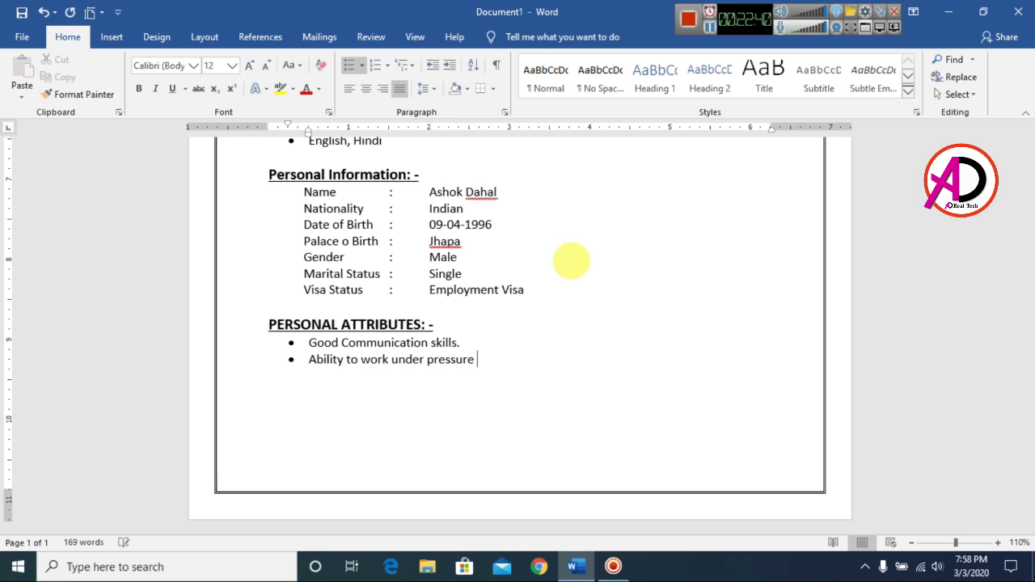
key(Return)
key(Return)
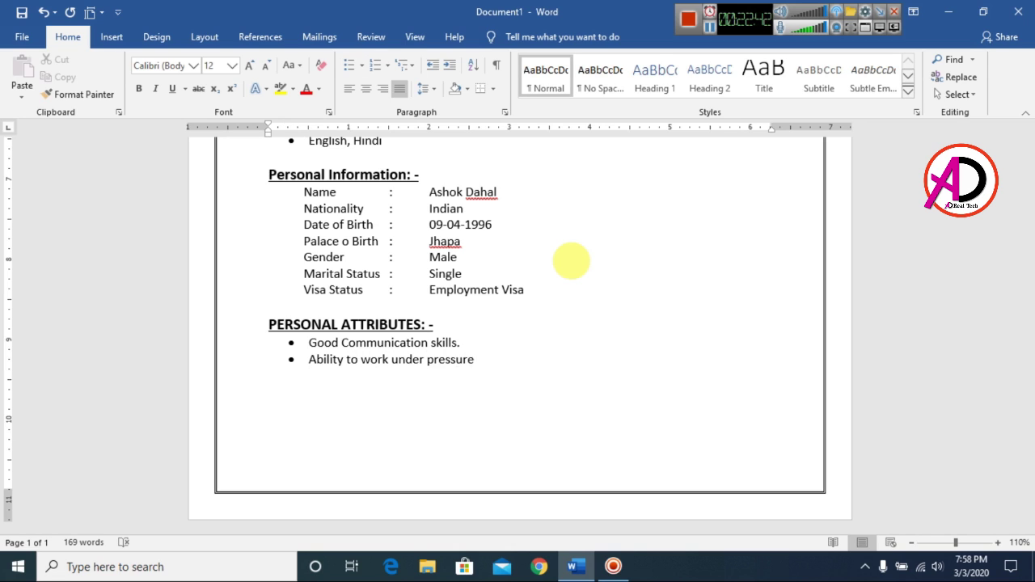
key(Return)
Step: Type the indented declaration promising to discharge duties to the utmost satisfaction of superiors
key(Tab)
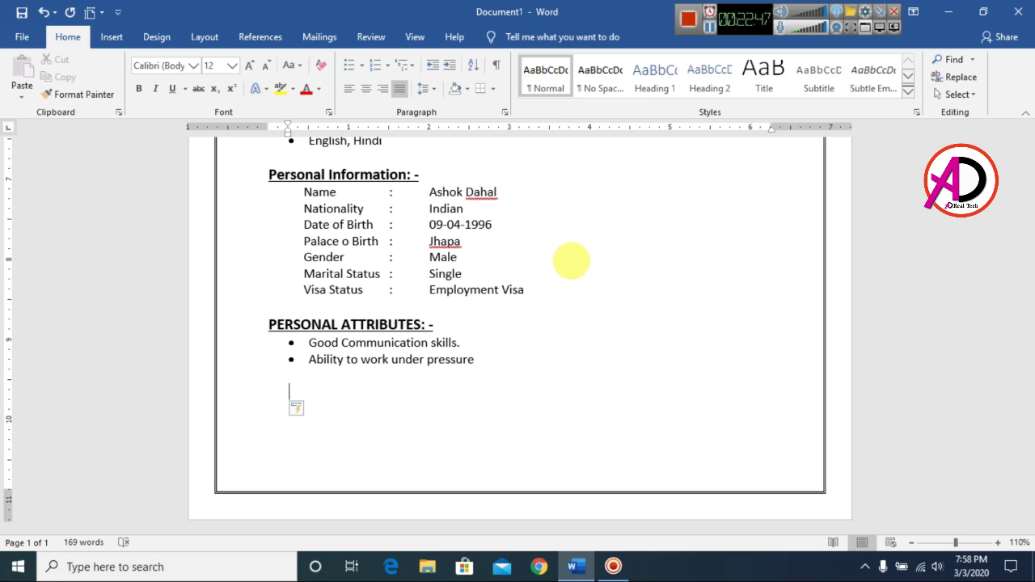
text(If I give the right opportunity to work under your king)
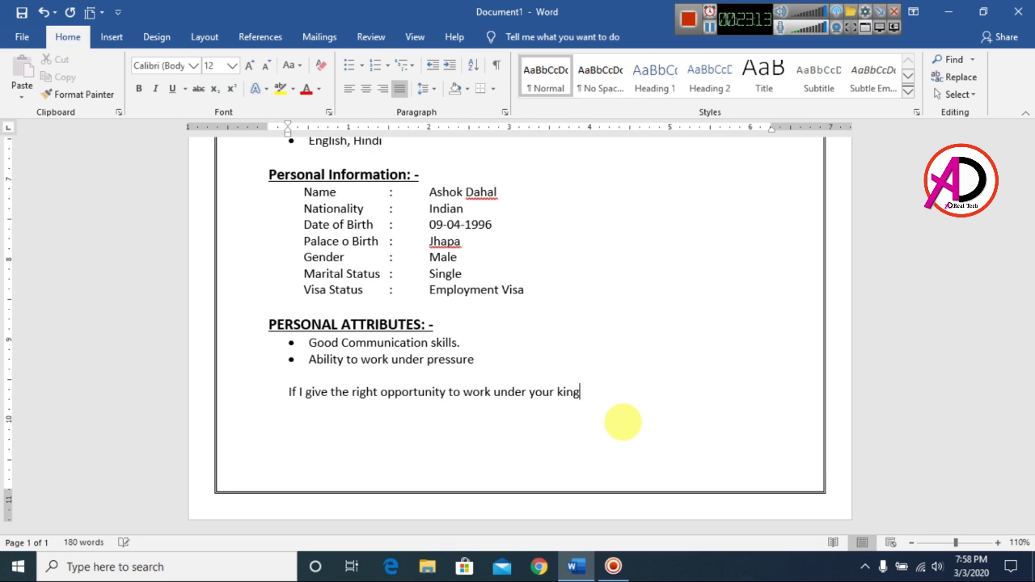
key(BackSpace)
text(d control, I ass)
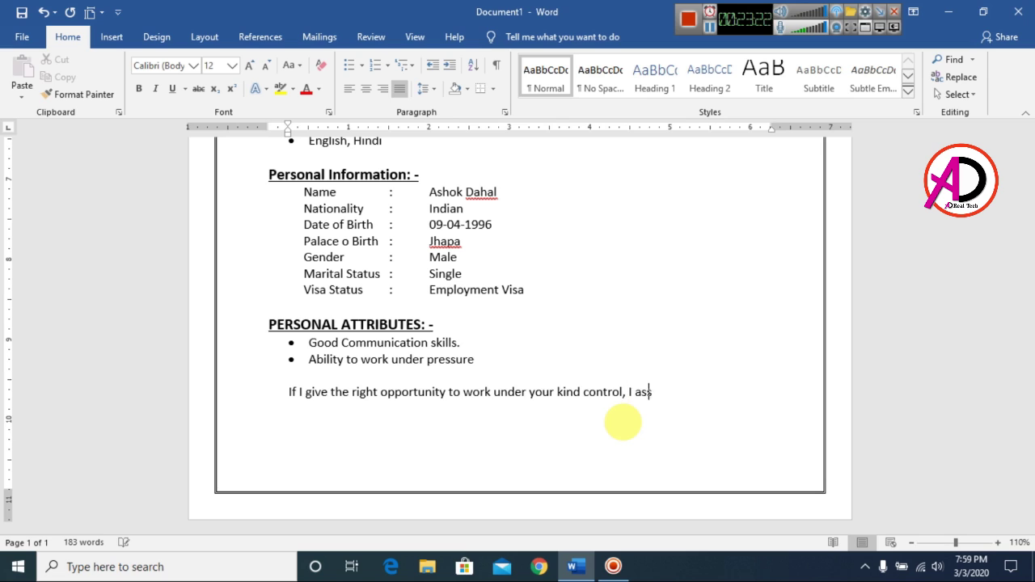
text(ure you sir, that I will discharge )
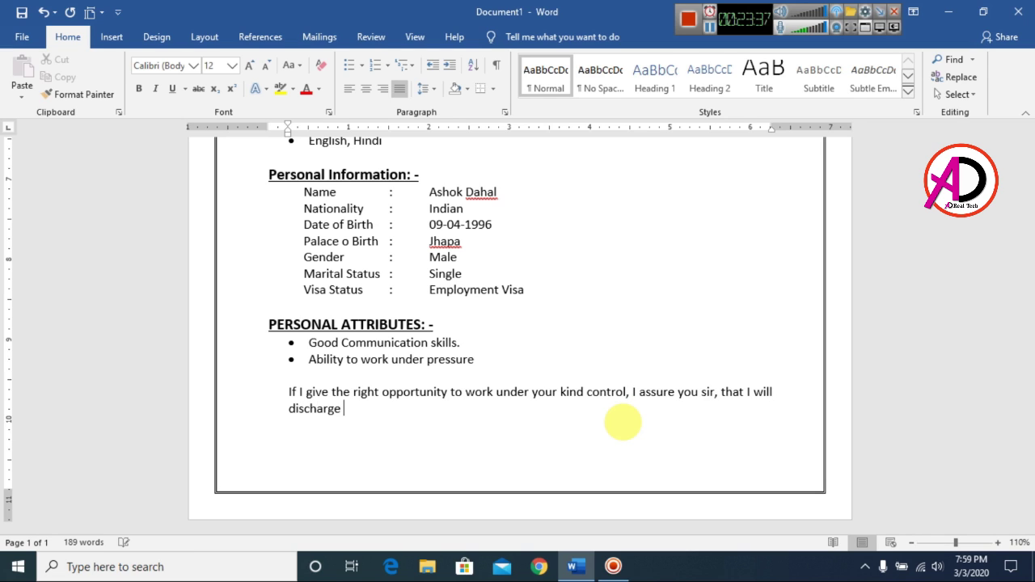
text(my duties to the utmost satisfaction of my superiors)
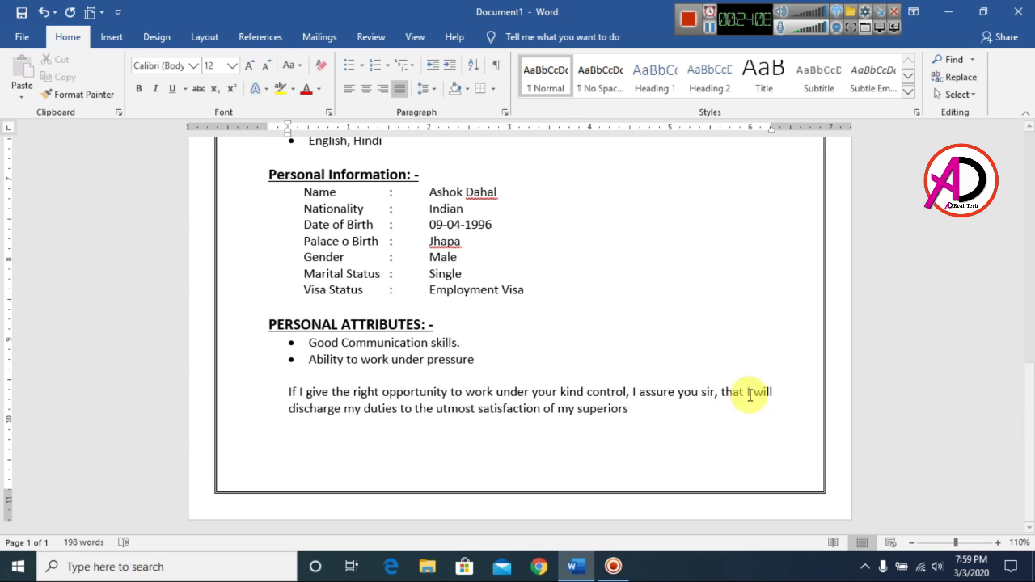
scroll(644, 409, up, 8)
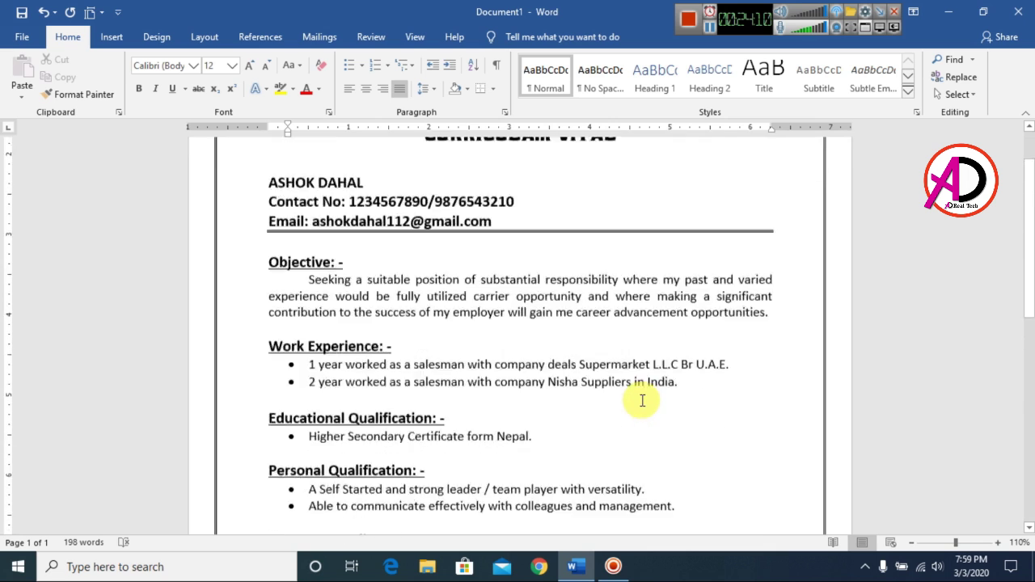
scroll(642, 400, down, 10)
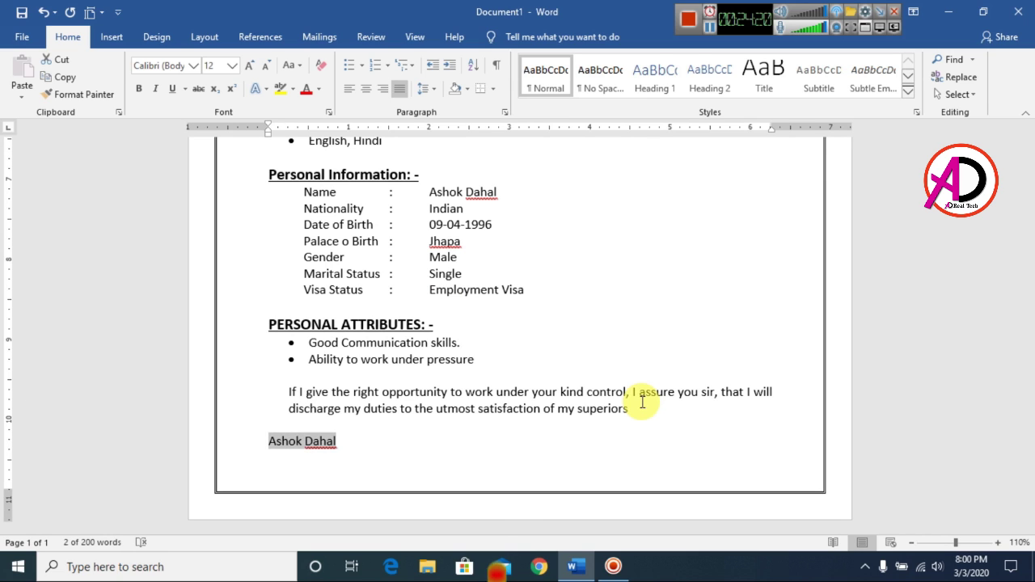
Step: Convert the signed name to UPPERCASE and enlarge it to 14 pt
click(302, 72)
click(316, 121)
scroll(426, 388, up, 3)
scroll(429, 413, down, 3)
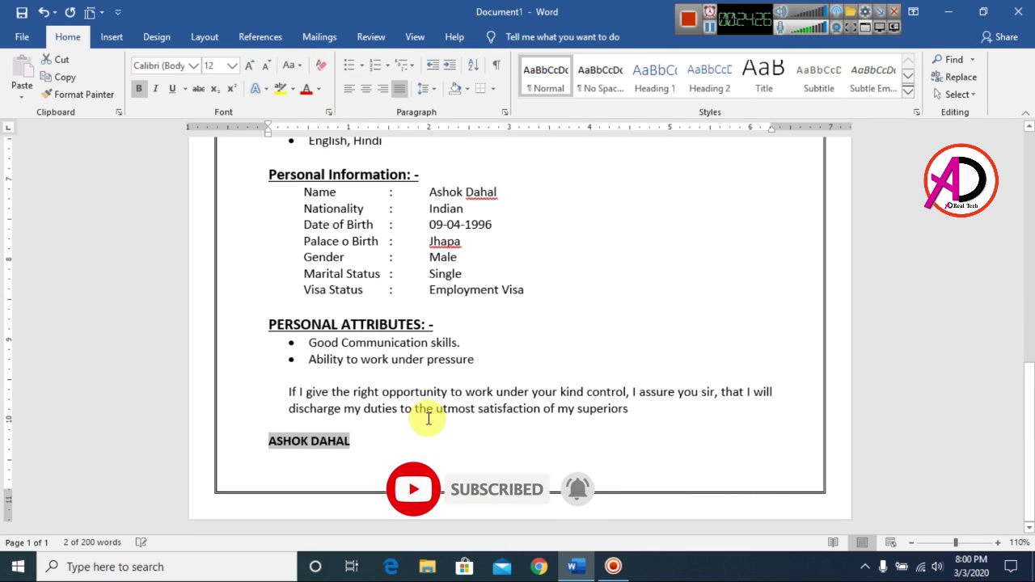
key(ctrl+shift+period)
scroll(529, 384, up, 4)
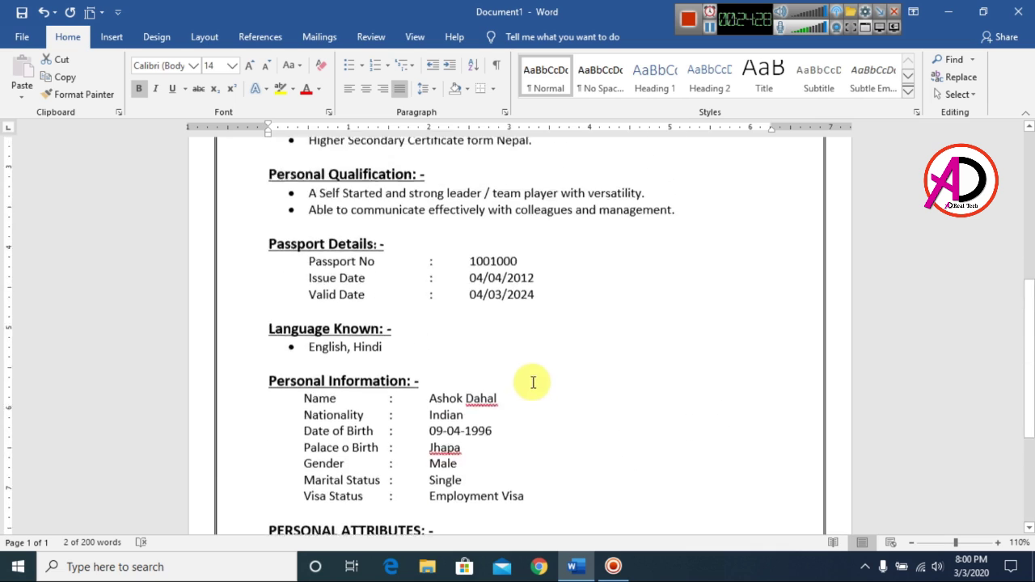
scroll(566, 388, up, 2)
scroll(517, 453, down, 4)
Step: Remove the blank line above the name
click(270, 519)
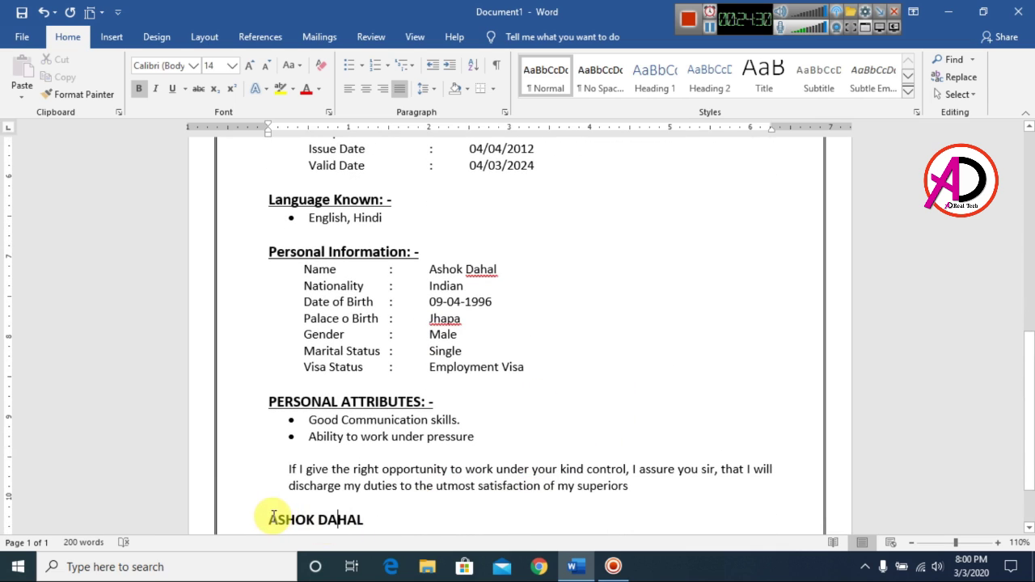
key(BackSpace)
scroll(380, 468, up, 2)
scroll(395, 461, up, 8)
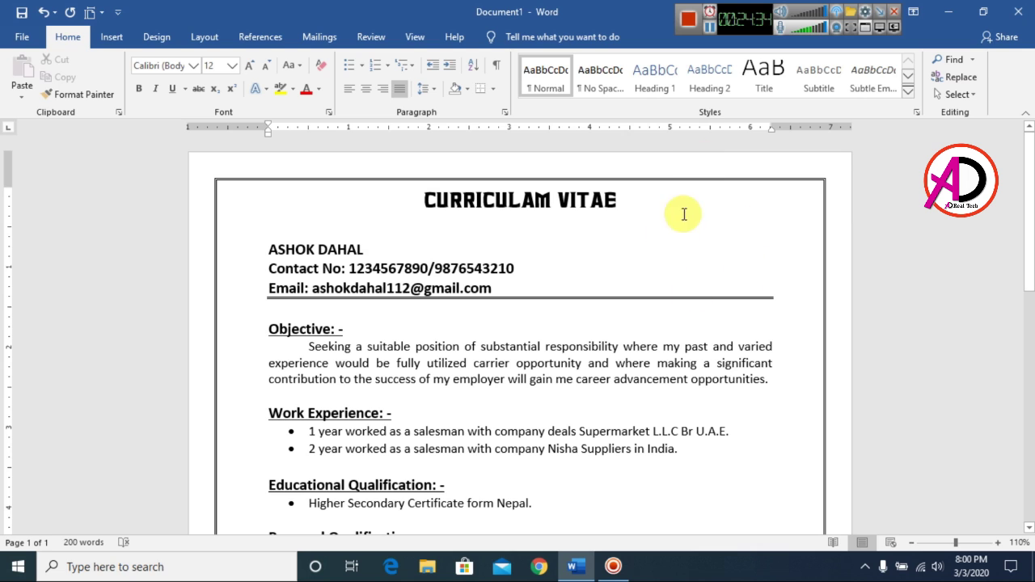
click(114, 37)
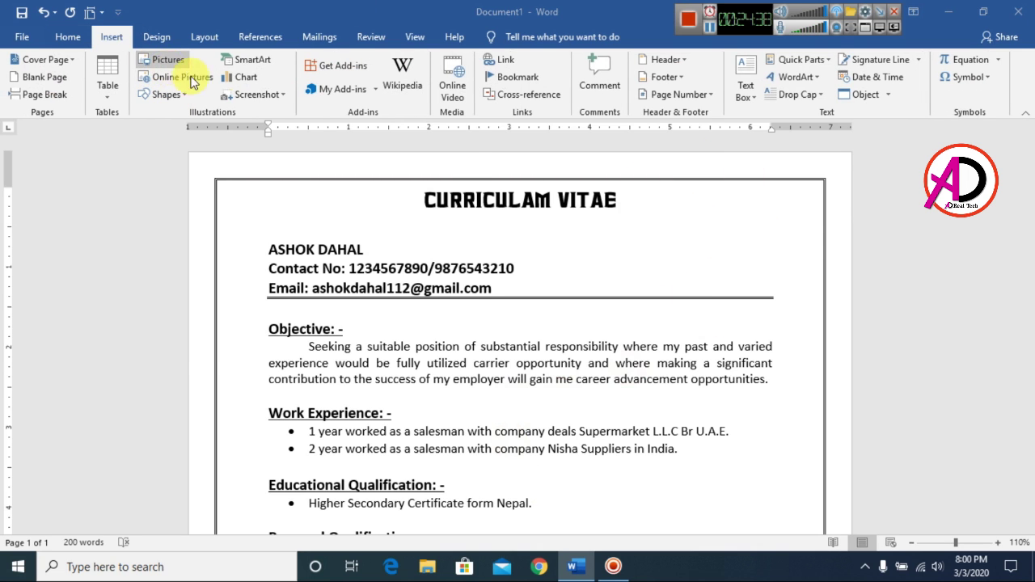
Step: Insert the portrait photo from the Photo folder on New Volume (E:) into the CV
click(168, 59)
drag(123, 206, 92, 112)
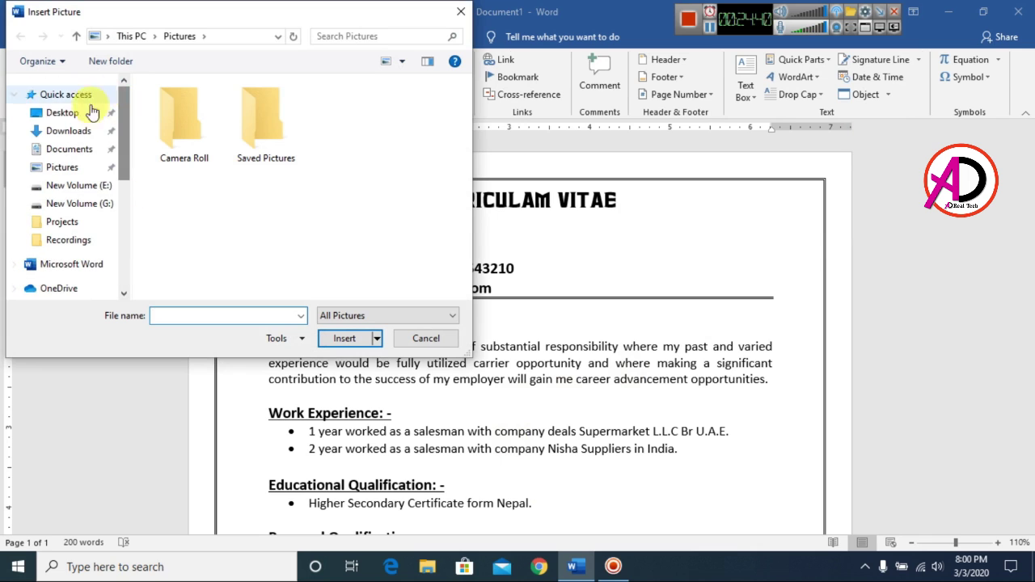
click(92, 112)
drag(121, 146, 124, 267)
click(57, 227)
click(99, 230)
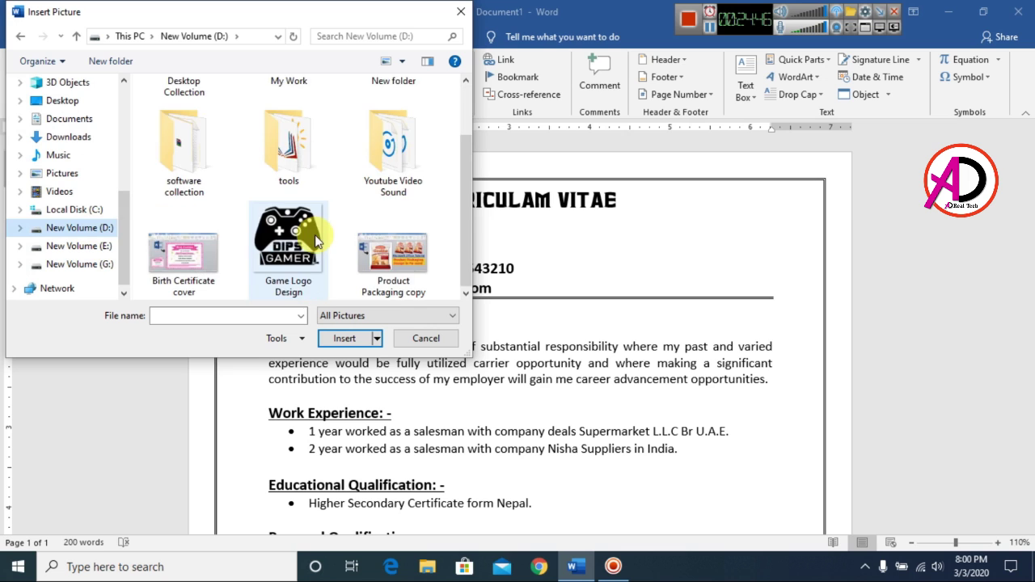
click(81, 246)
scroll(300, 219, down, 5)
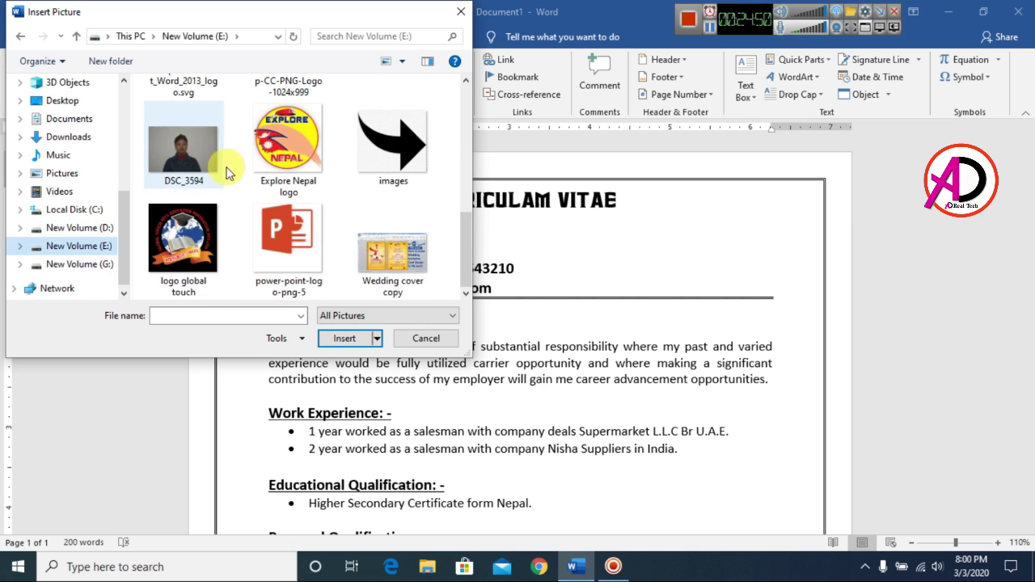
scroll(245, 187, up, 5)
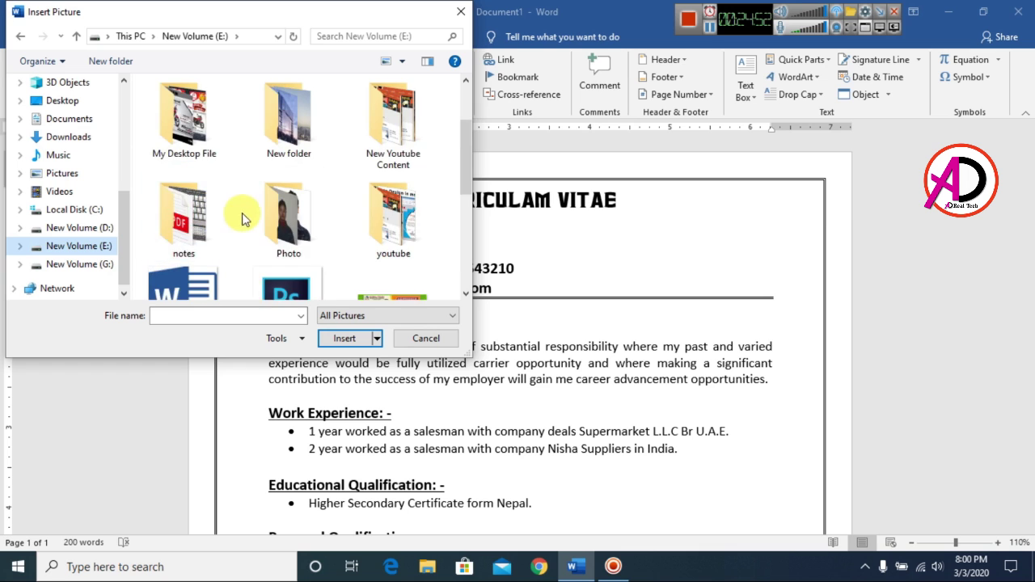
double_click(276, 216)
click(266, 116)
click(345, 338)
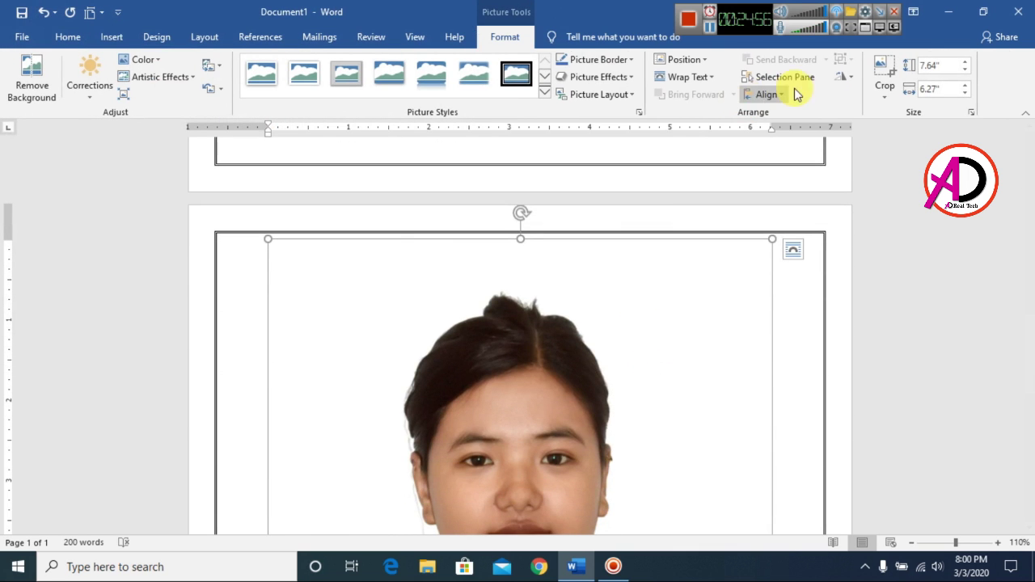
Step: Set the photo's wrapping to In Front of Text and move it onto page 1
click(700, 77)
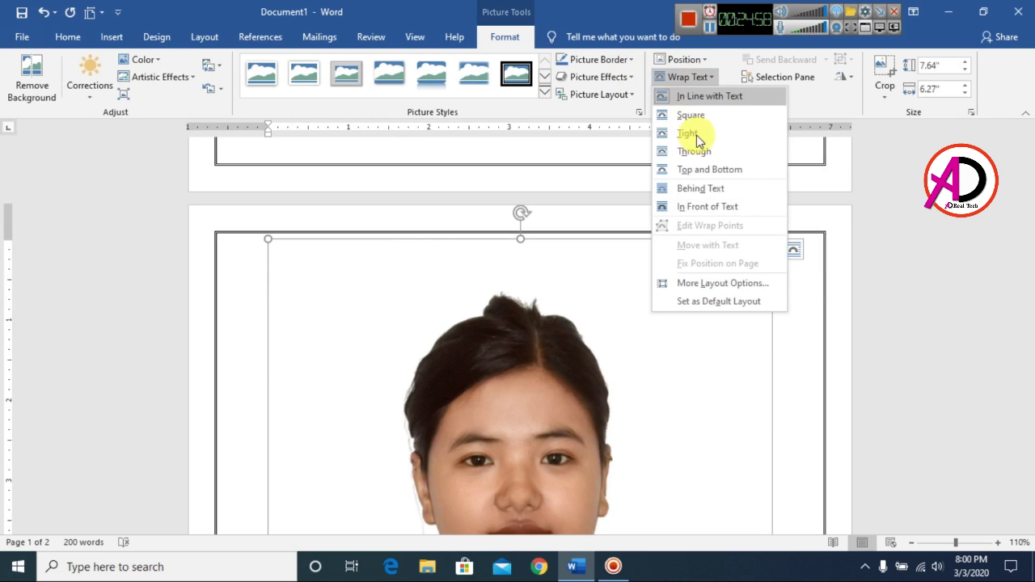
click(717, 205)
drag(655, 299, 714, 407)
Step: Shrink the photo down to passport size
scroll(747, 277, up, 5)
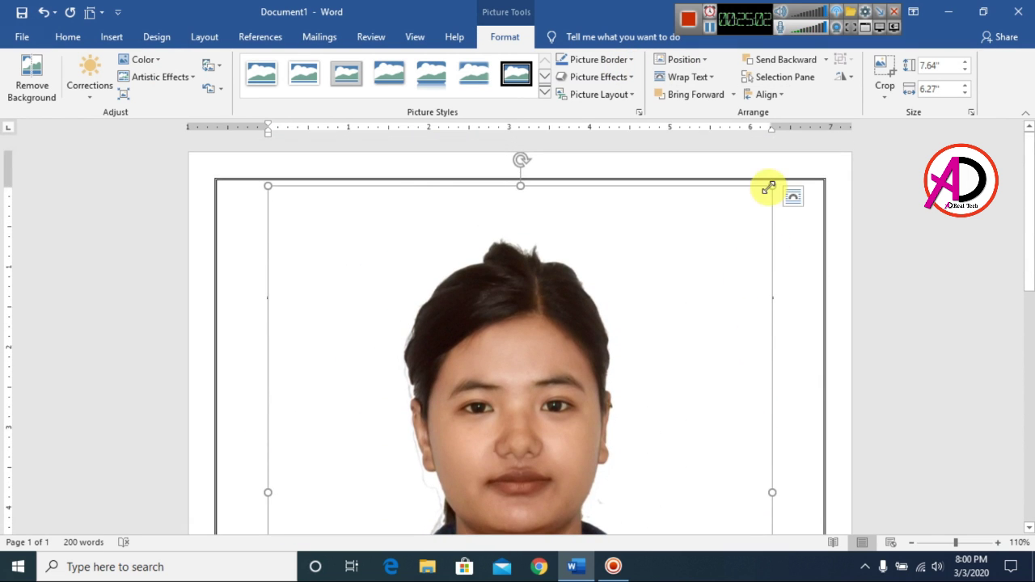
drag(768, 187, 522, 434)
scroll(564, 388, down, 10)
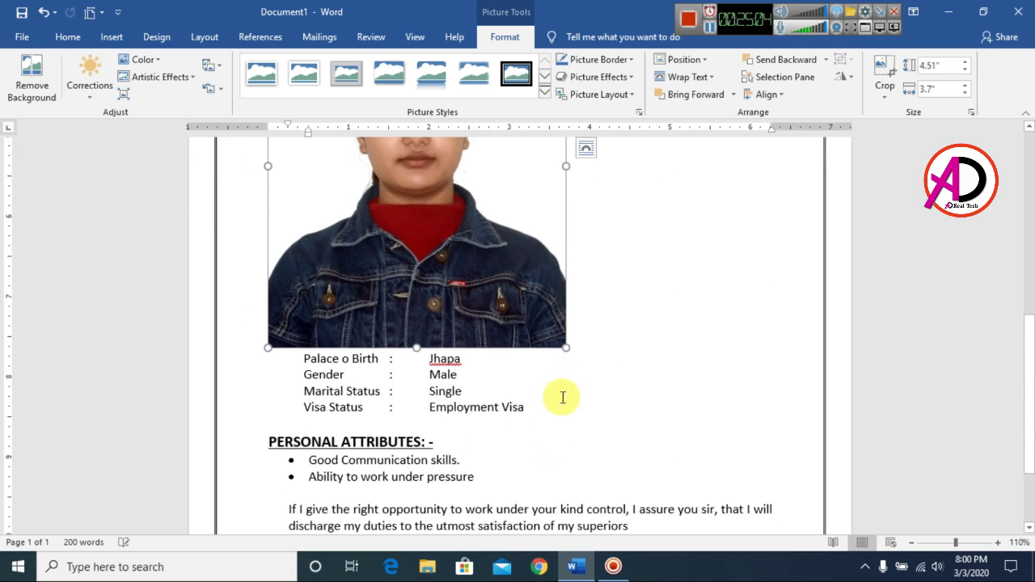
drag(564, 350, 400, 185)
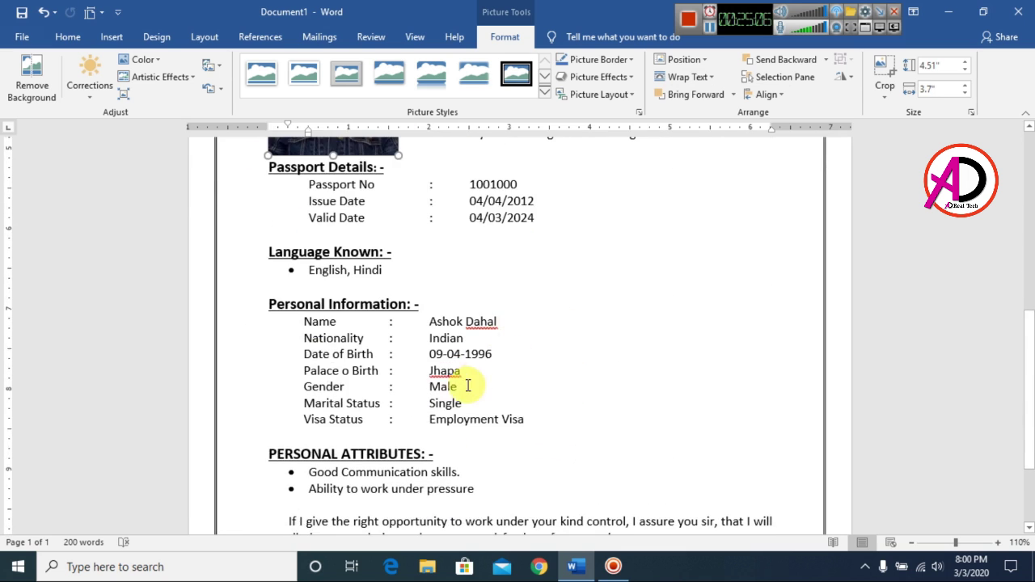
scroll(462, 388, up, 10)
drag(398, 439, 527, 370)
scroll(658, 258, down, 8)
Step: Place the small photo at the top-right corner beside the name
click(411, 232)
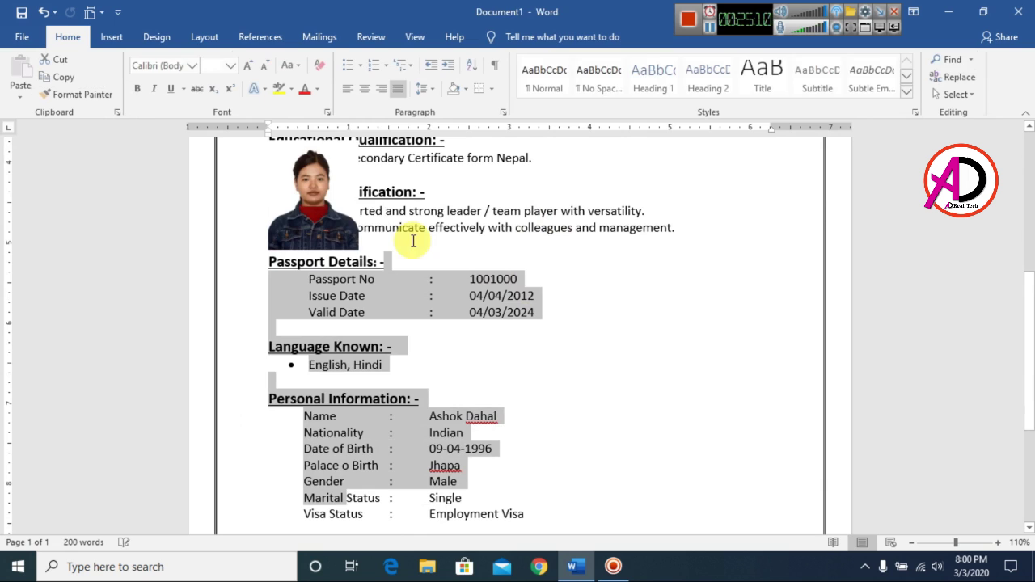
click(318, 206)
drag(318, 206, 629, 231)
scroll(628, 231, up, 6)
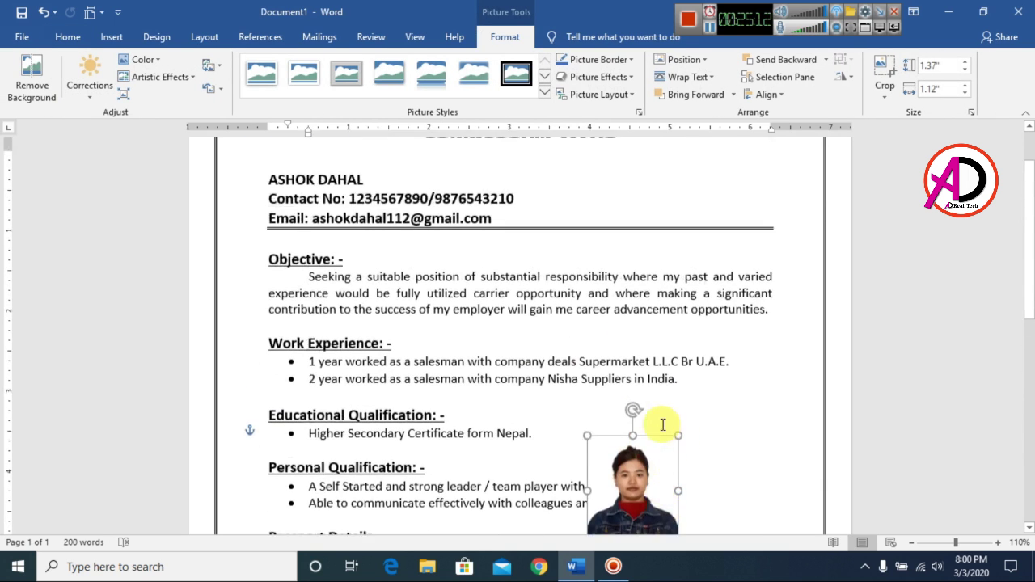
drag(644, 505, 717, 218)
scroll(746, 273, up, 1)
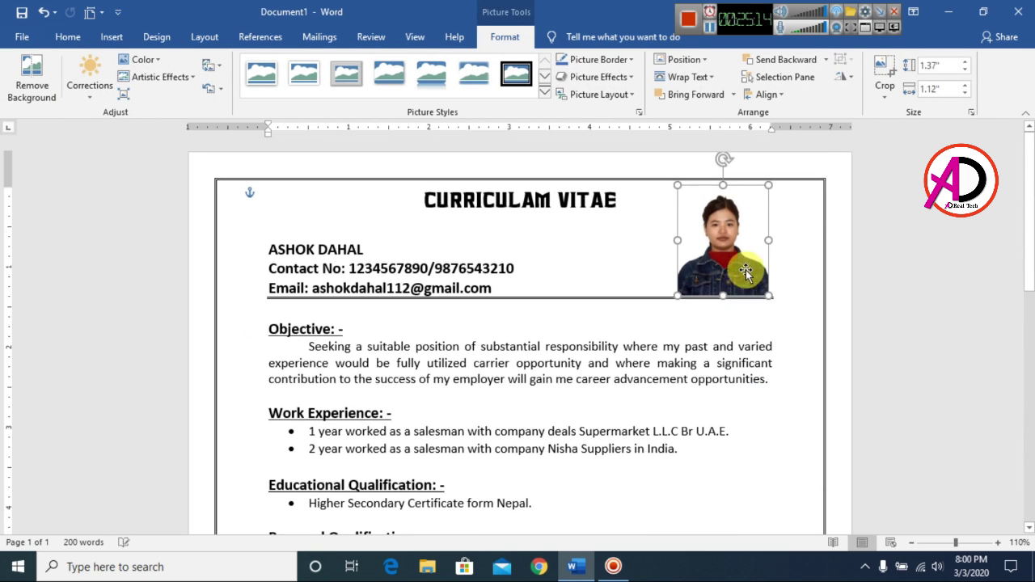
drag(750, 250, 758, 246)
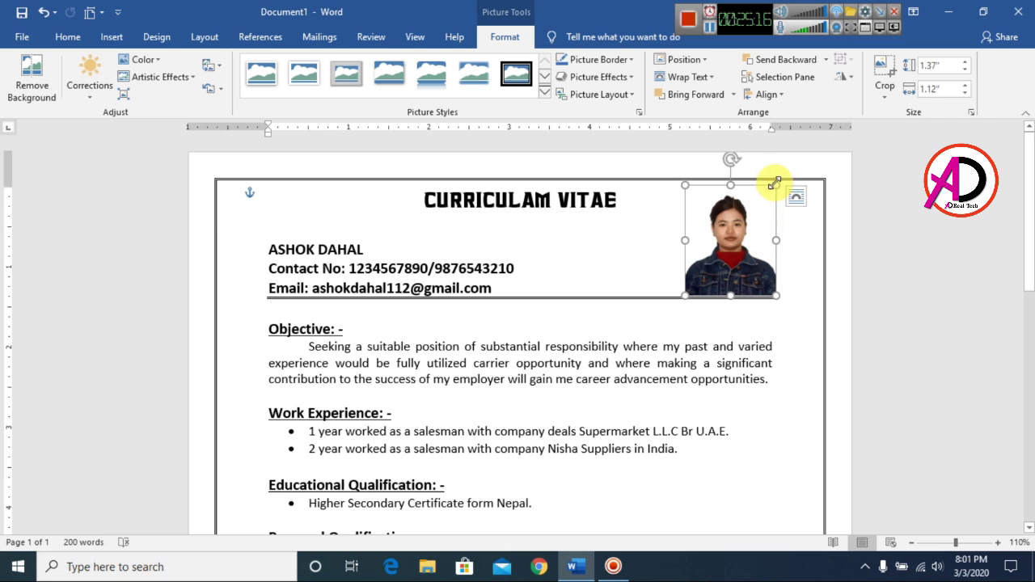
Step: Crop the photo's right, left and bottom edges, then resize it to 1.33" by 1.04"
click(881, 66)
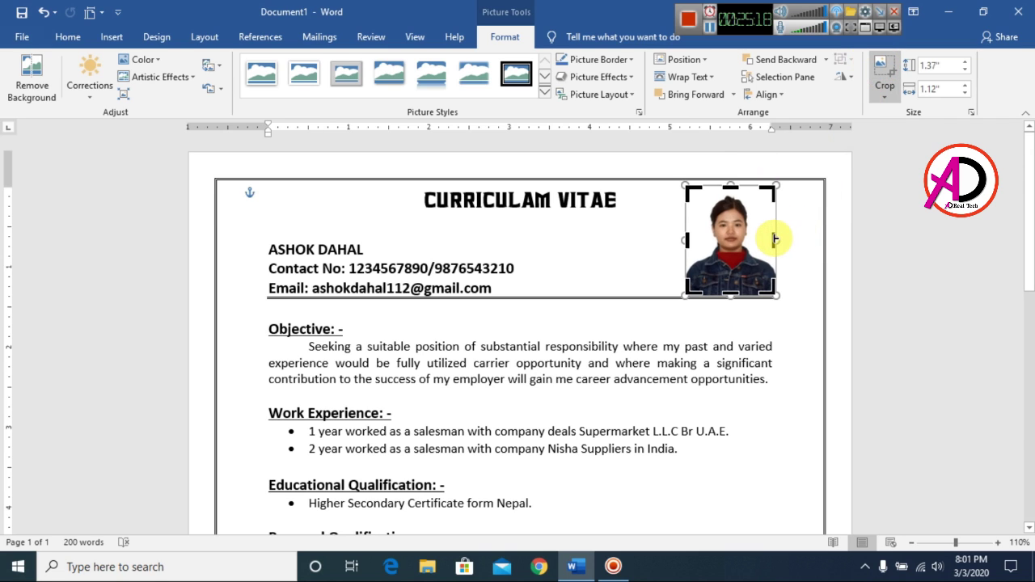
drag(768, 238, 768, 239)
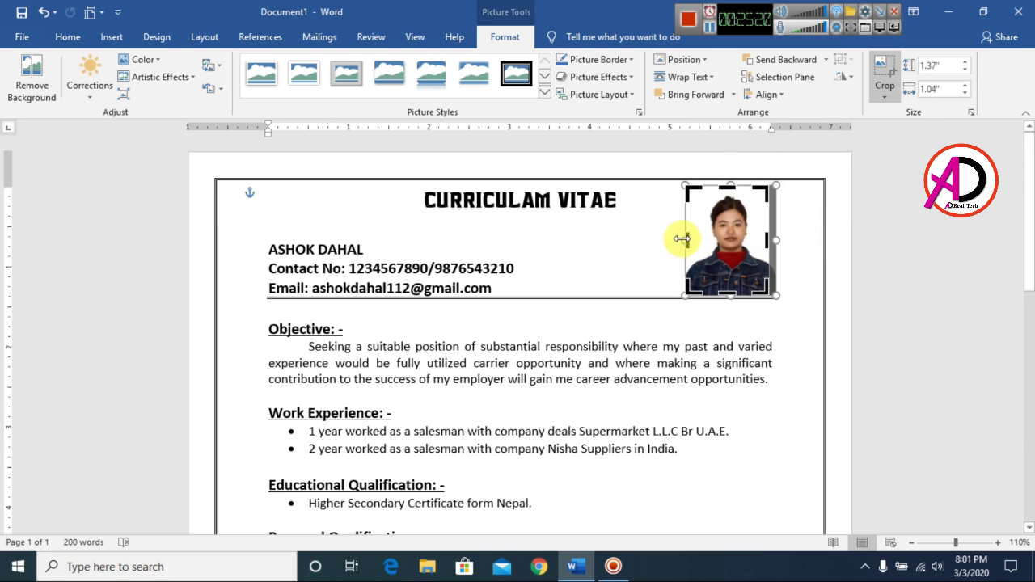
drag(687, 240, 695, 239)
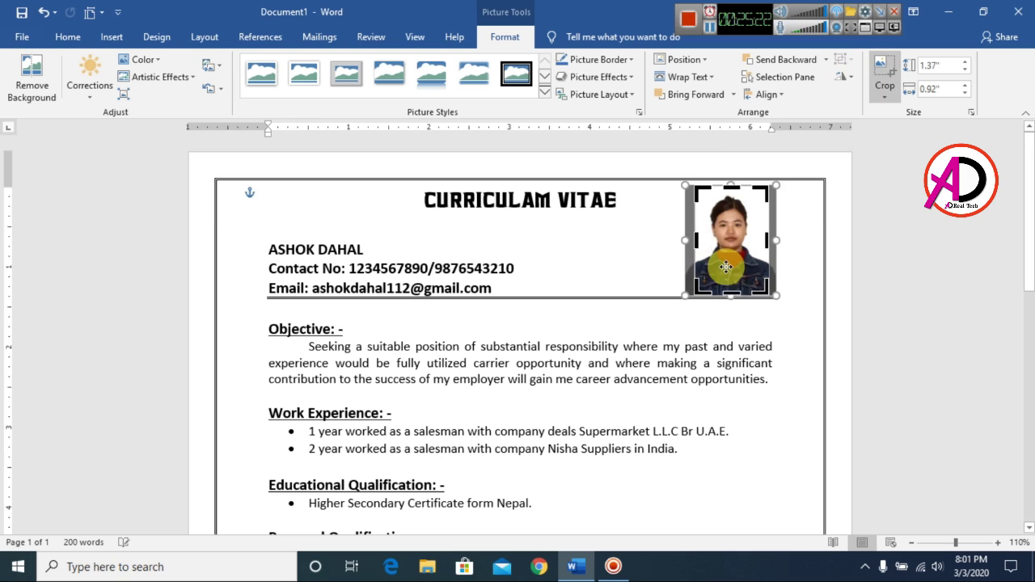
drag(732, 295, 733, 284)
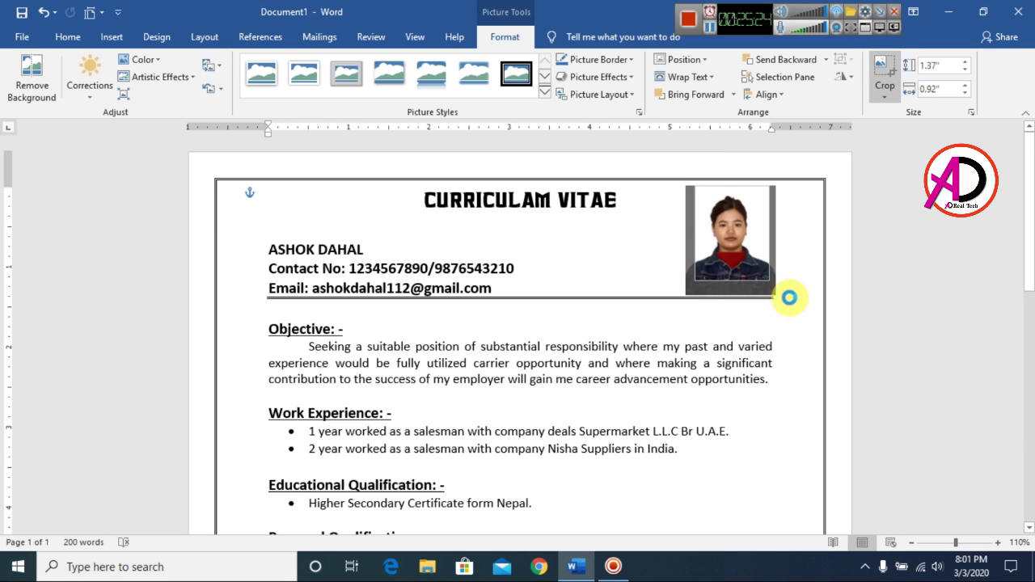
click(788, 298)
double_click(756, 268)
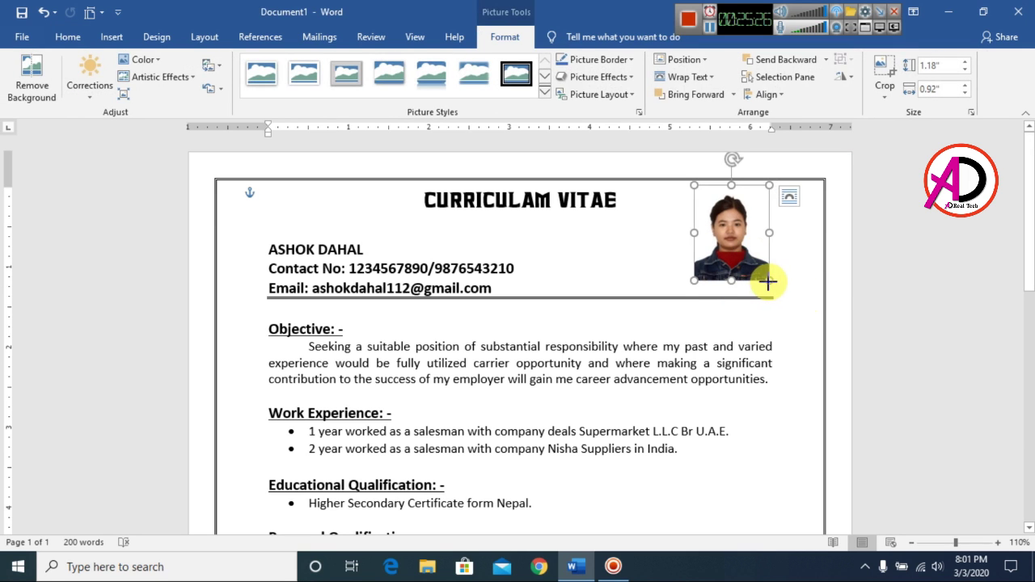
drag(769, 282, 774, 290)
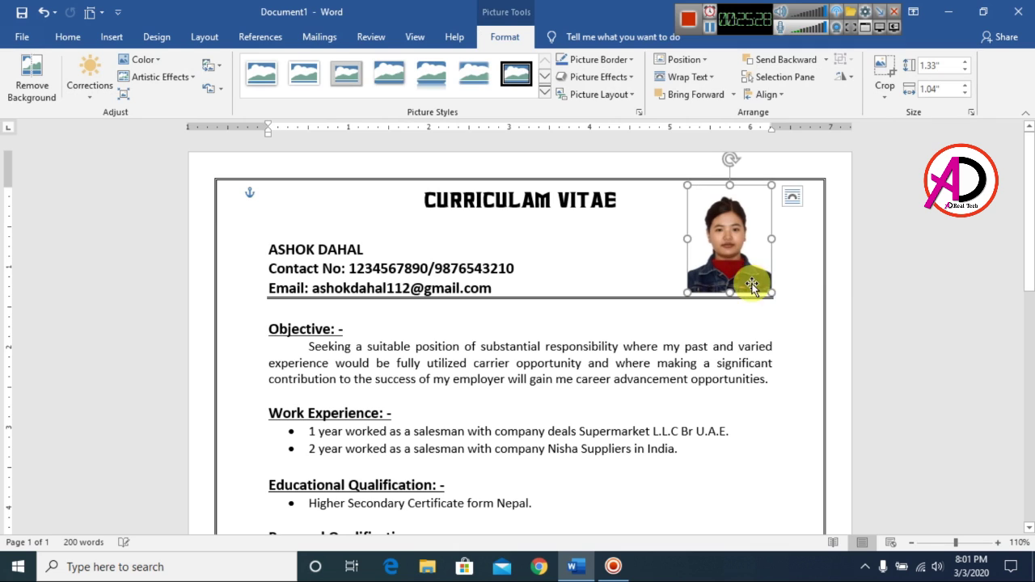
Step: Give the photo a 1 pt picture border
click(591, 77)
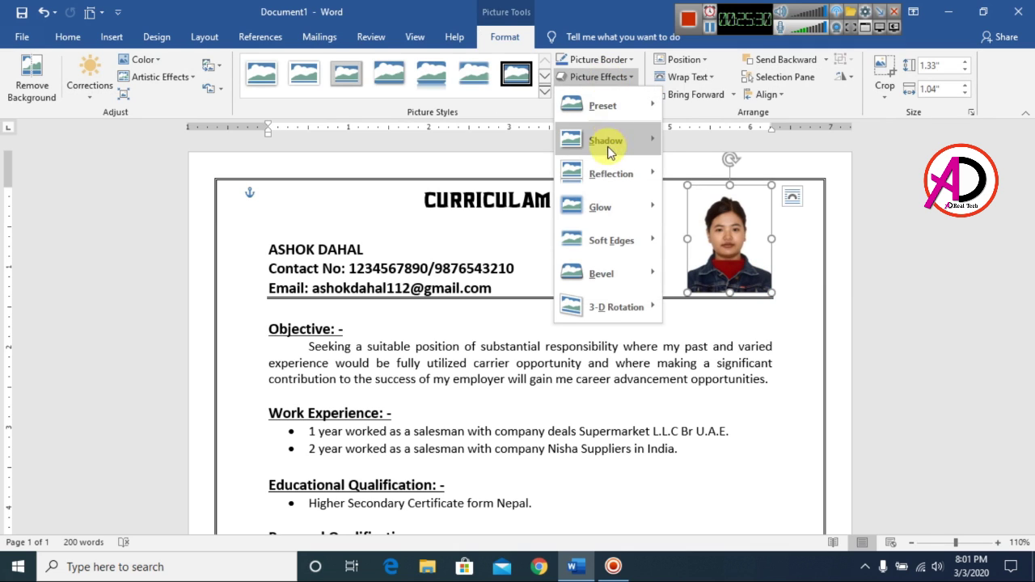
click(596, 61)
click(597, 61)
mouse_move(596, 230)
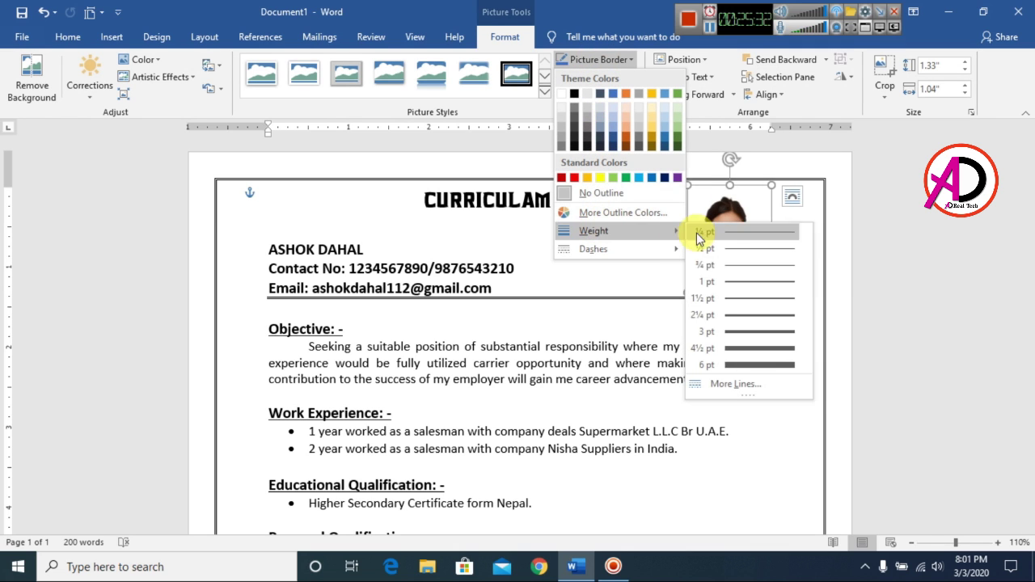
click(744, 280)
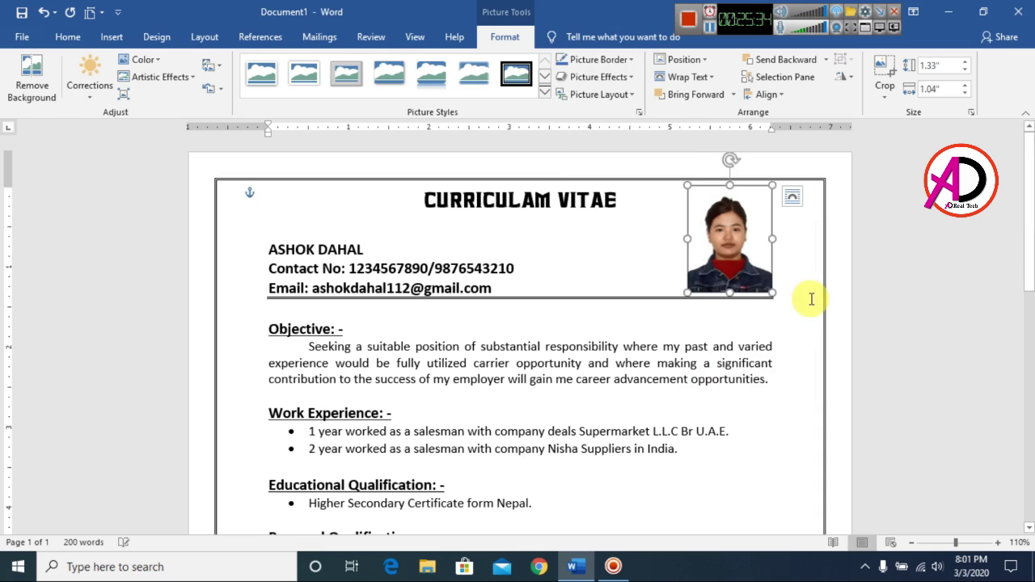
click(808, 307)
scroll(803, 378, down, 5)
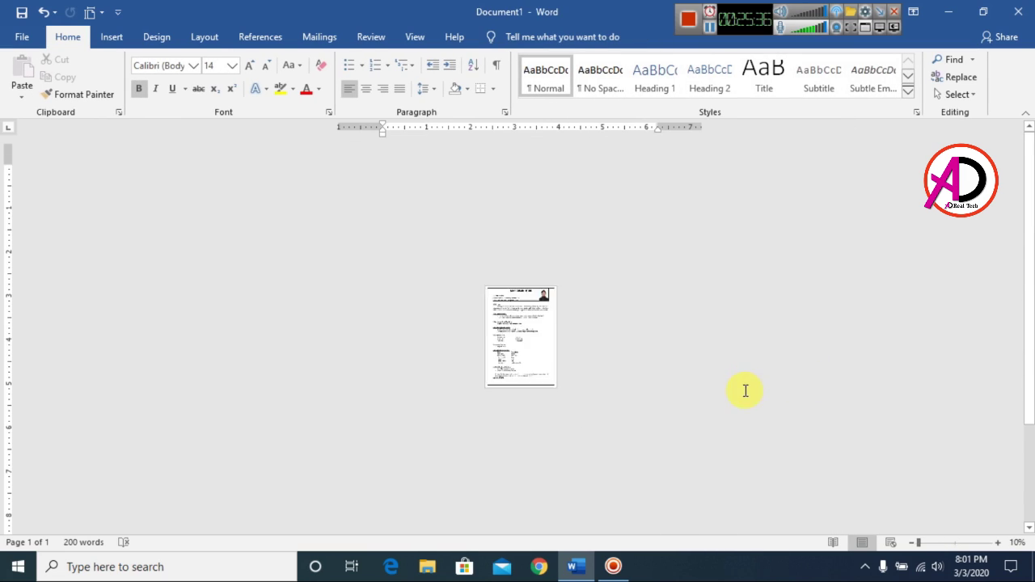
scroll(620, 379, down, 3)
scroll(619, 393, up, 3)
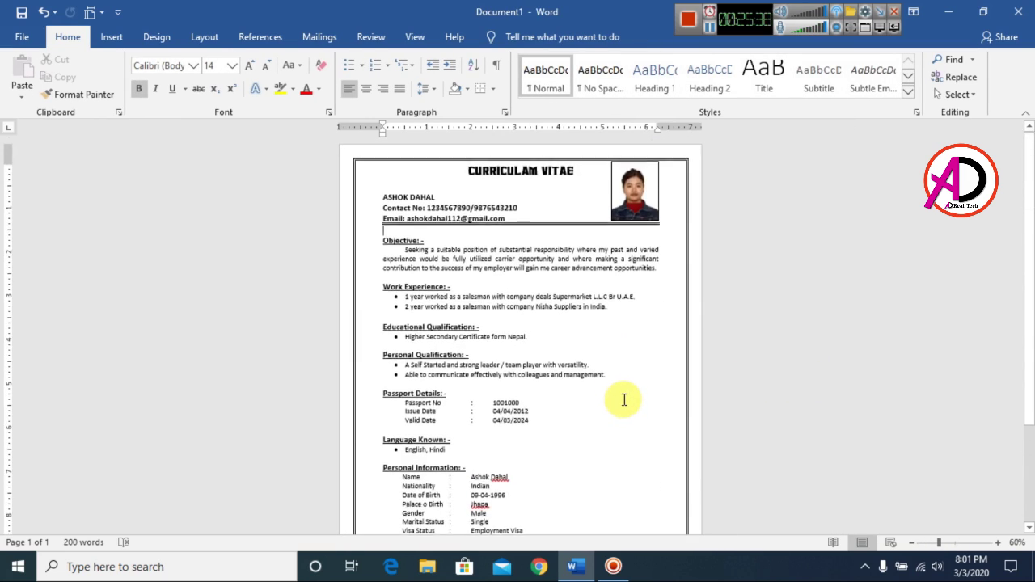
scroll(620, 393, up, 5)
scroll(614, 377, down, 5)
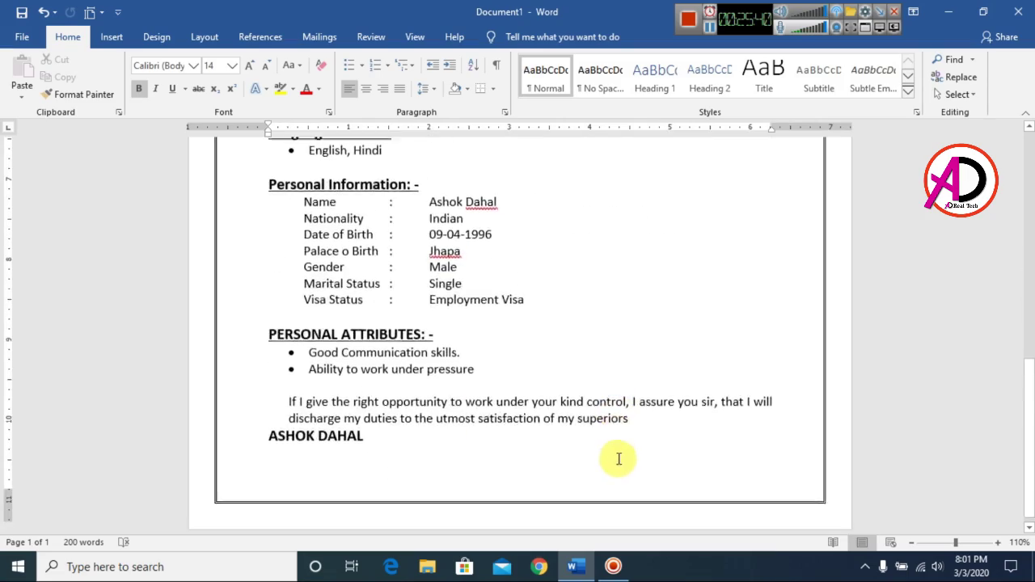
scroll(620, 452, up, 8)
scroll(526, 397, down, 10)
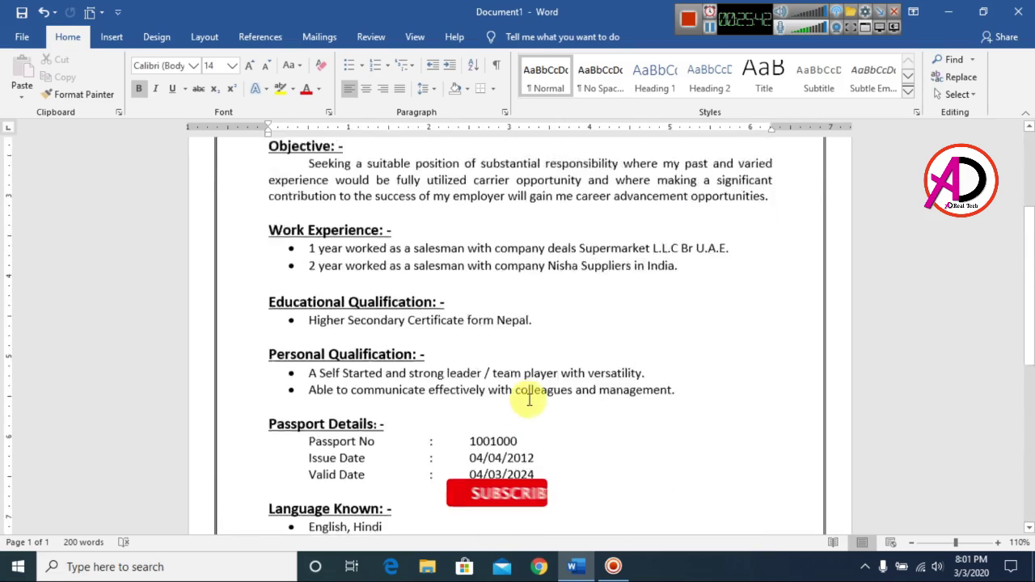
scroll(531, 415, up, 10)
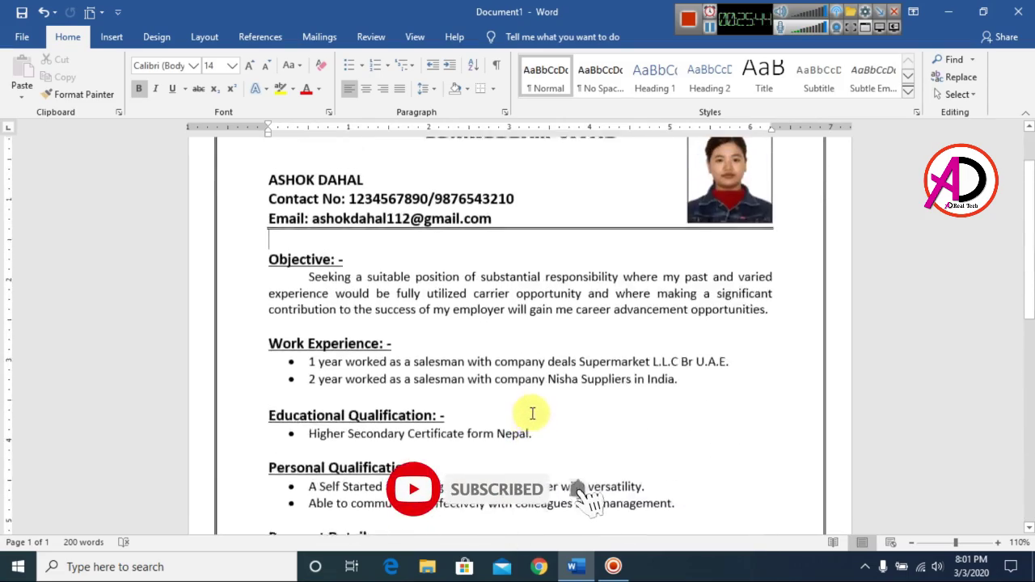
scroll(529, 417, down, 10)
scroll(534, 441, down, 1)
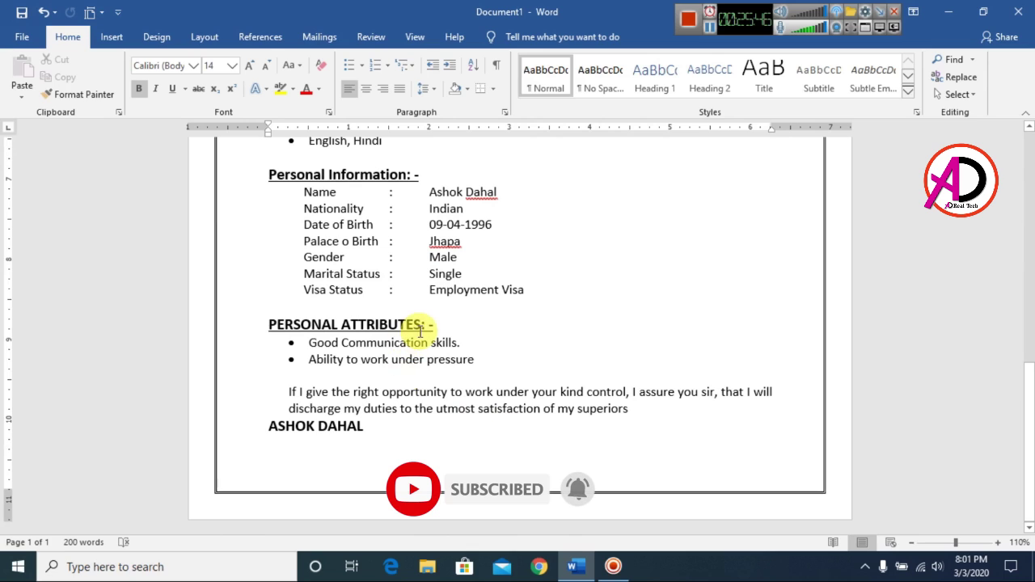